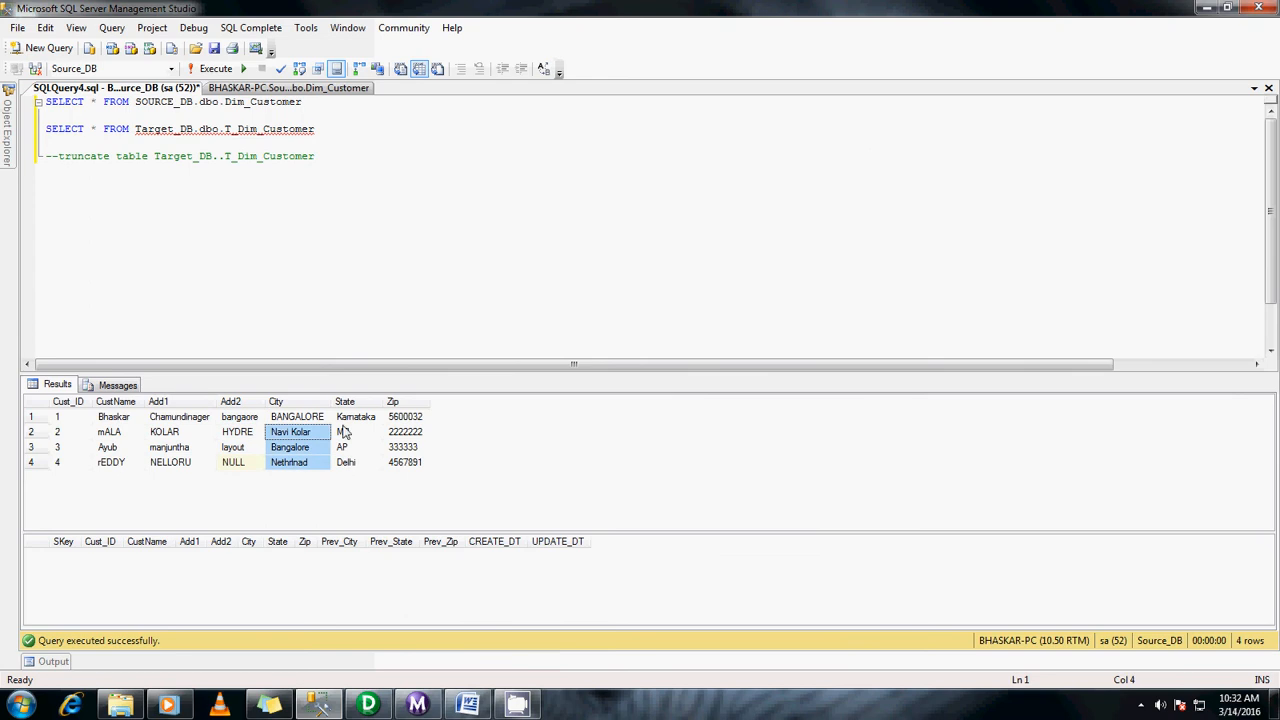
Step: Examine the City, State and Zip values of the source table against the previous-value columns of the target table
left_click_drag(343, 427, 338, 470)
left_click_drag(424, 421, 421, 477)
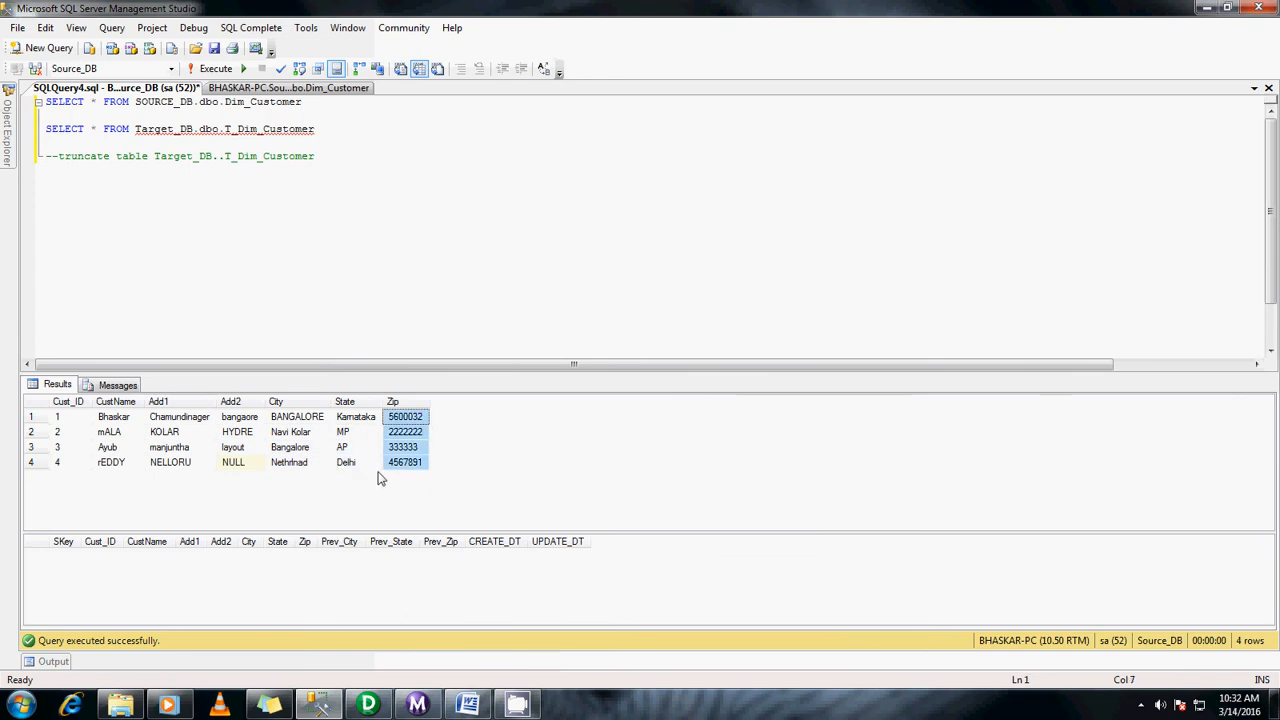
left_click_drag(290, 417, 343, 464)
left_click_drag(402, 418, 416, 488)
left_click(428, 556)
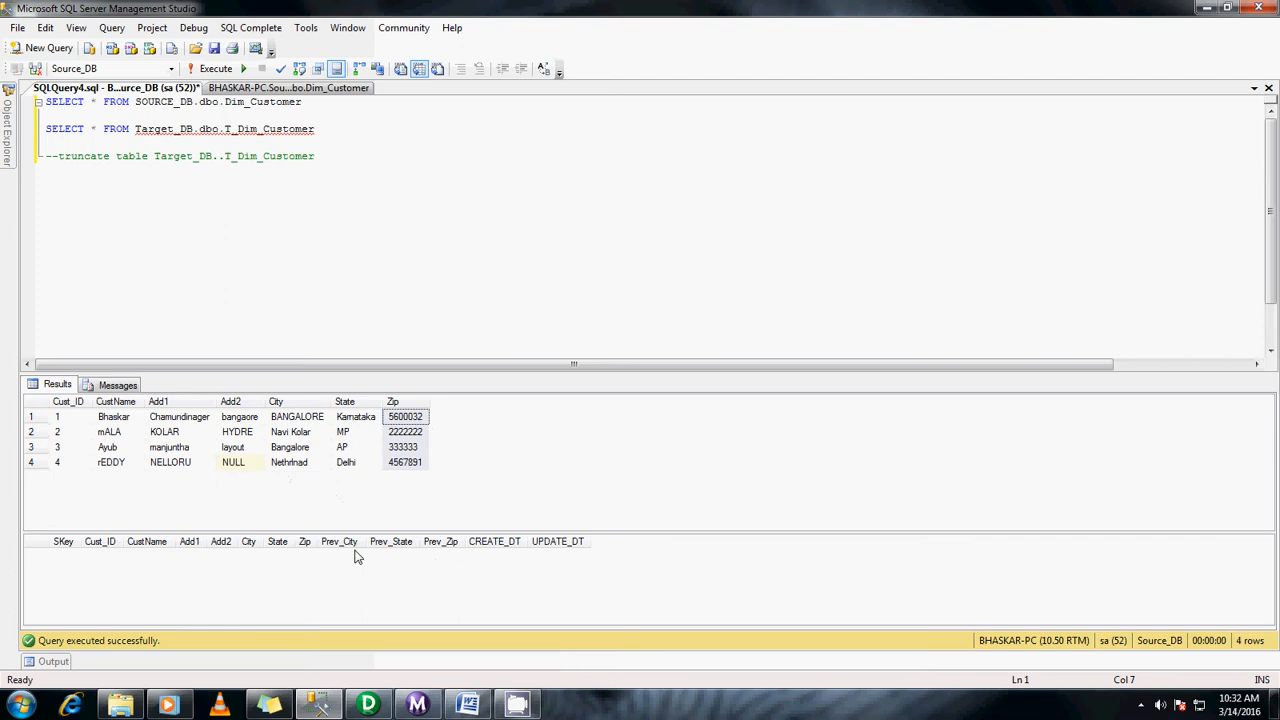
left_click(434, 286)
Step: Switch to Informatica PowerCenter Designer and close the open m_scd3 mapping
left_click(368, 705)
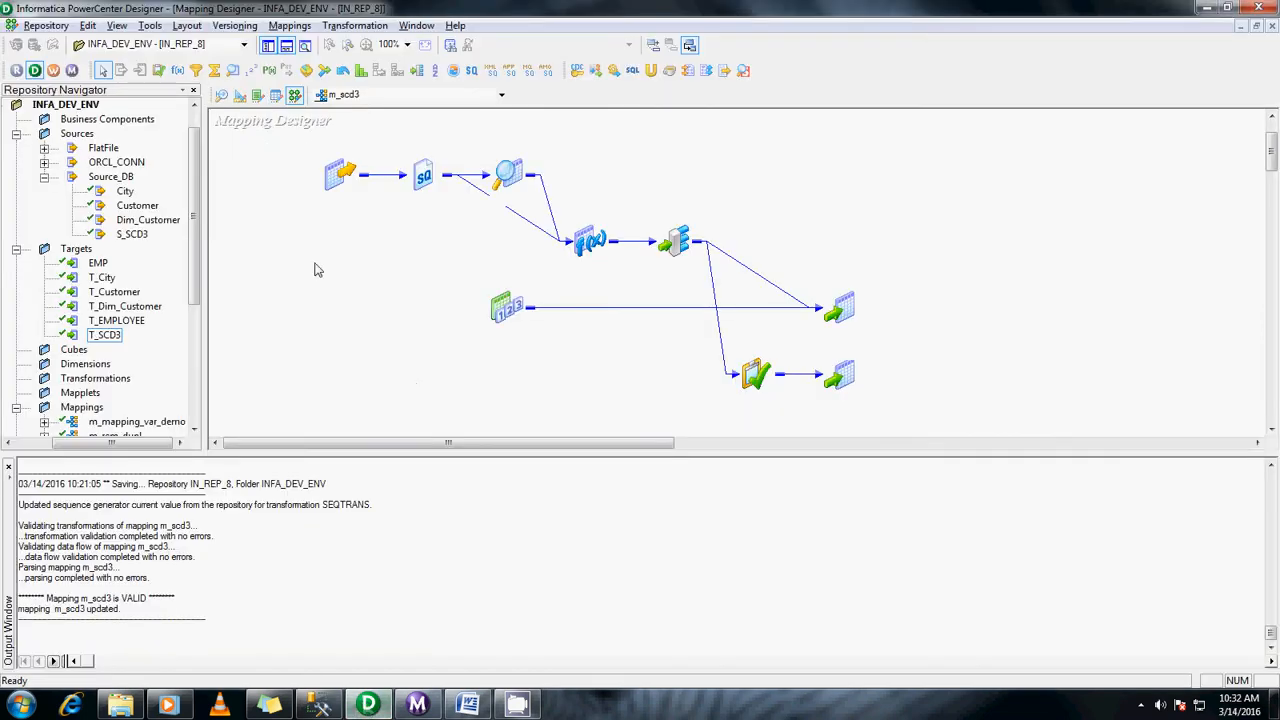
left_click(289, 25)
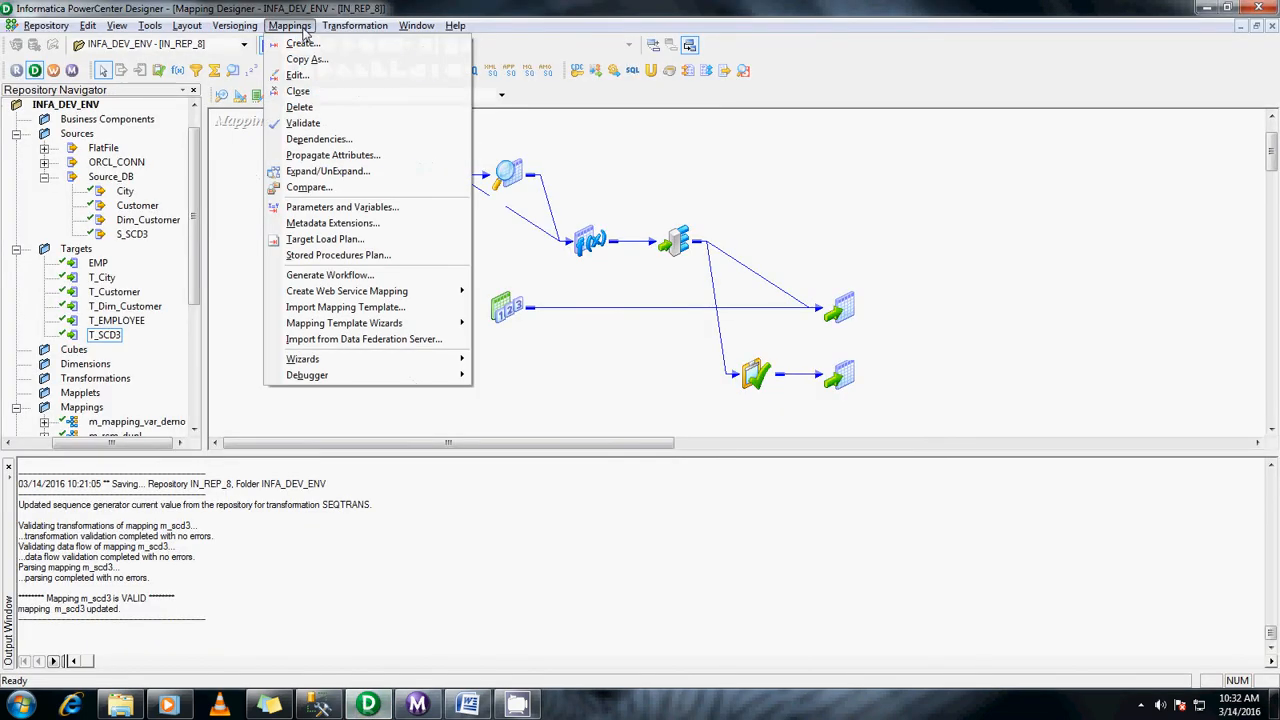
left_click(296, 96)
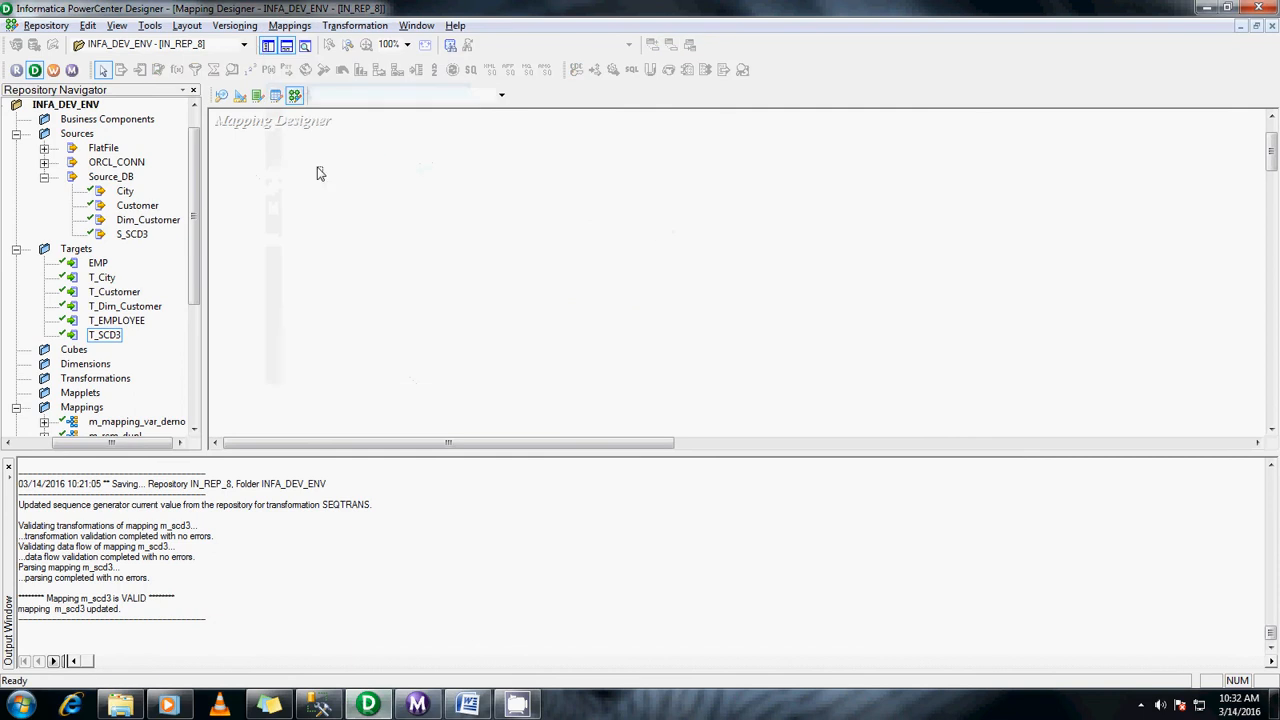
Step: Create a mapping named m_SCD_Type3 and add the Dim_Customer source from Source_DB to it
left_click(222, 95)
left_click(240, 95)
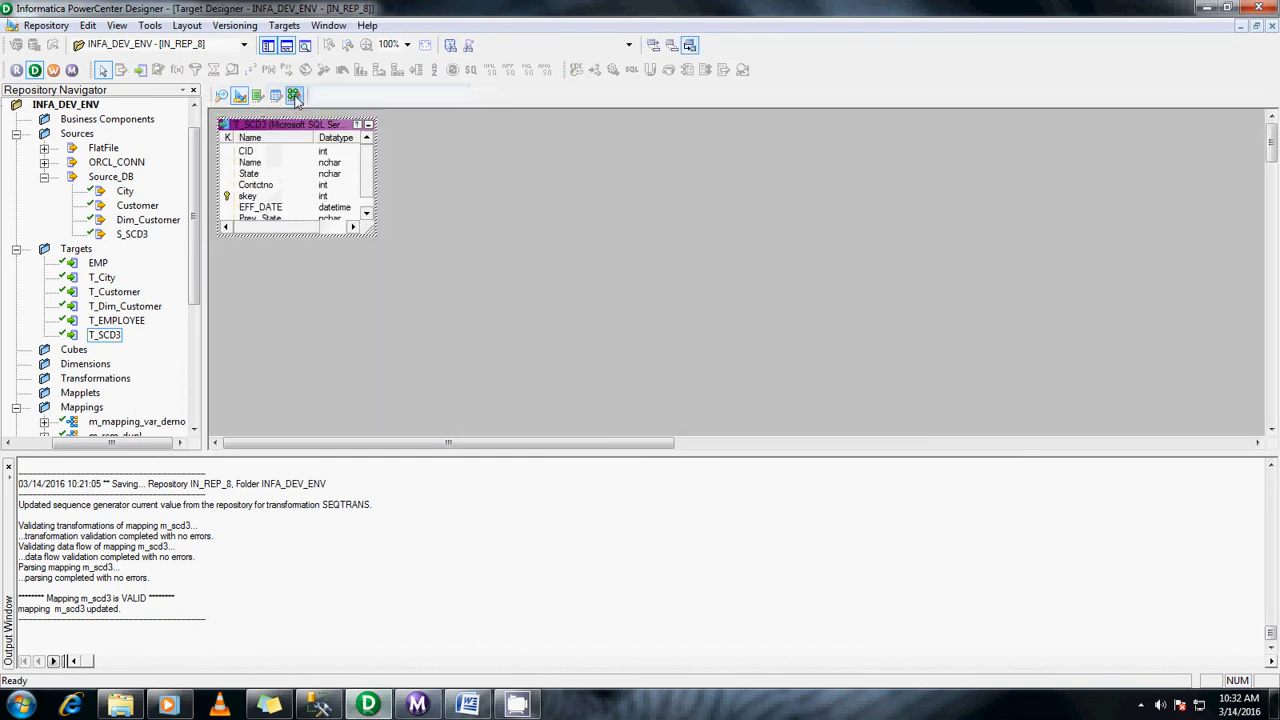
left_click(294, 95)
left_click(289, 25)
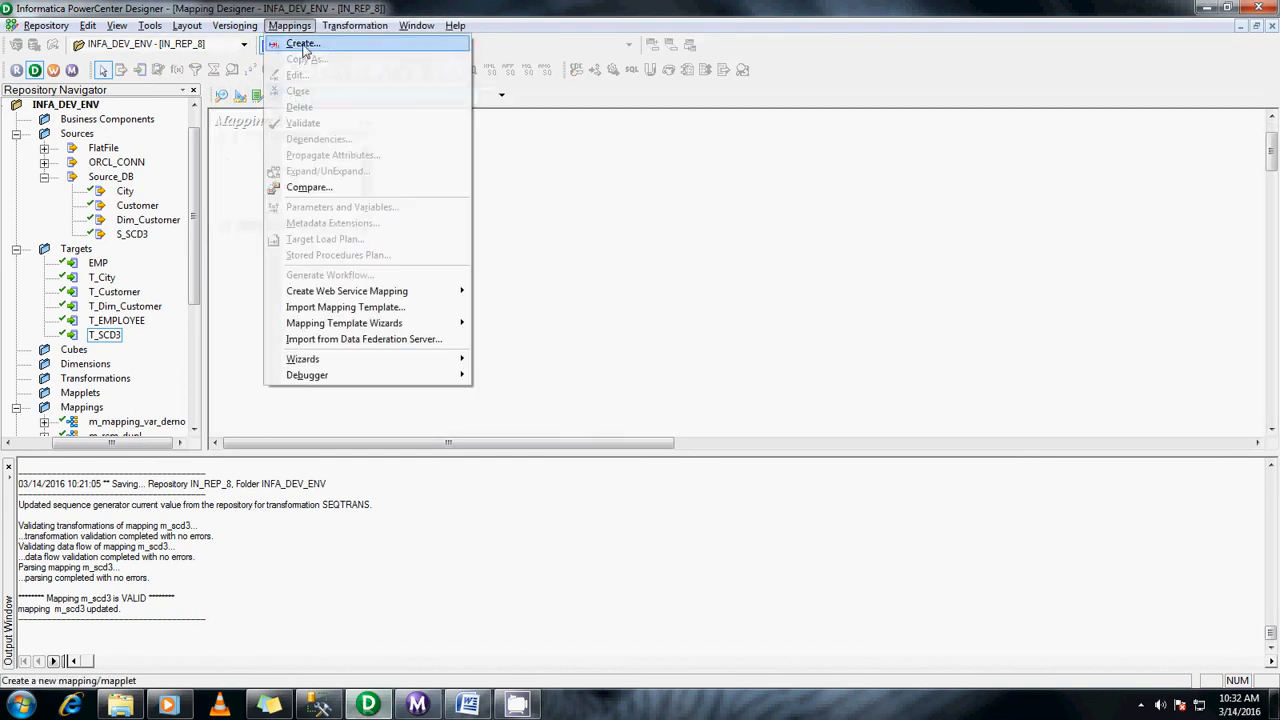
left_click(294, 43)
type("m_SCD_Type3")
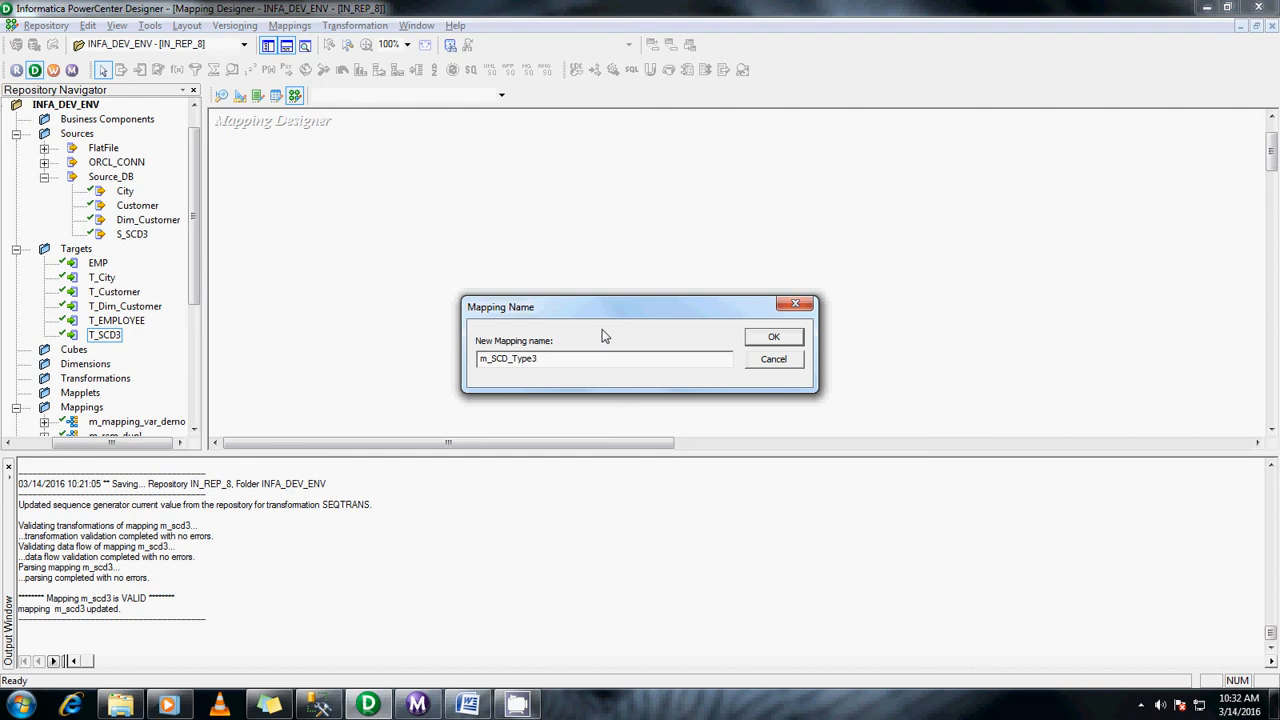
key("Return")
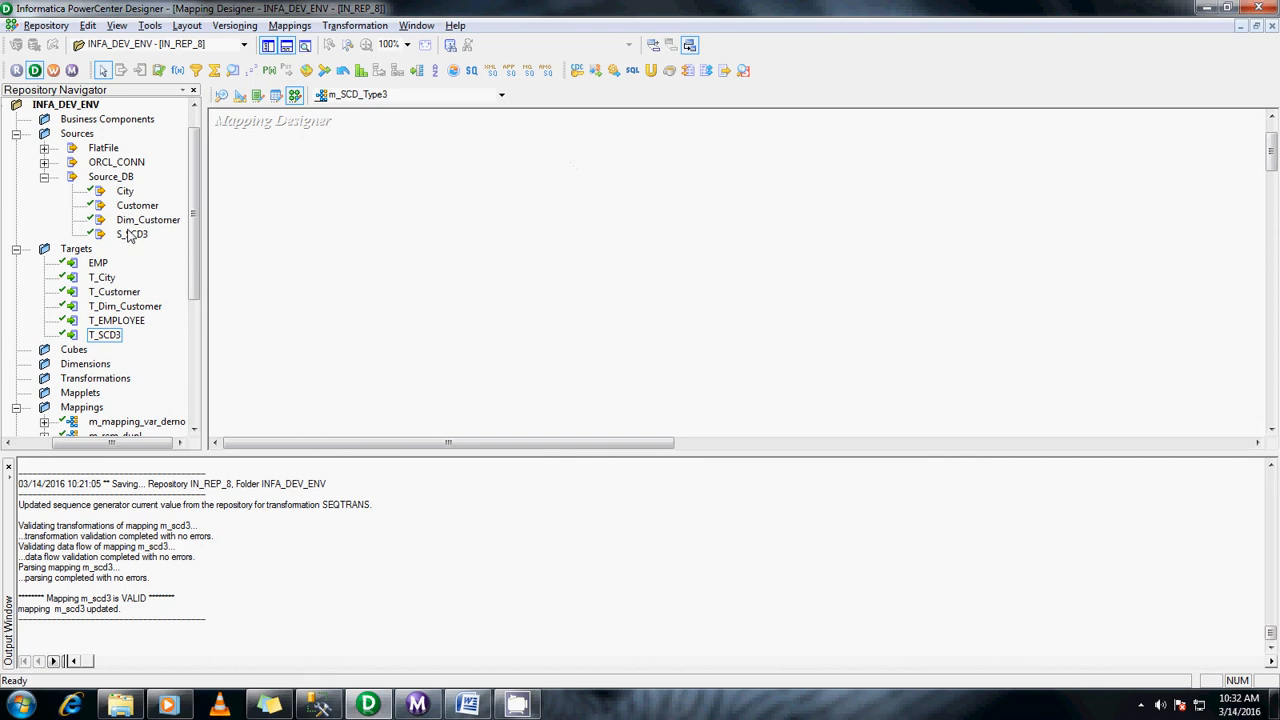
left_click_drag(130, 224, 238, 224)
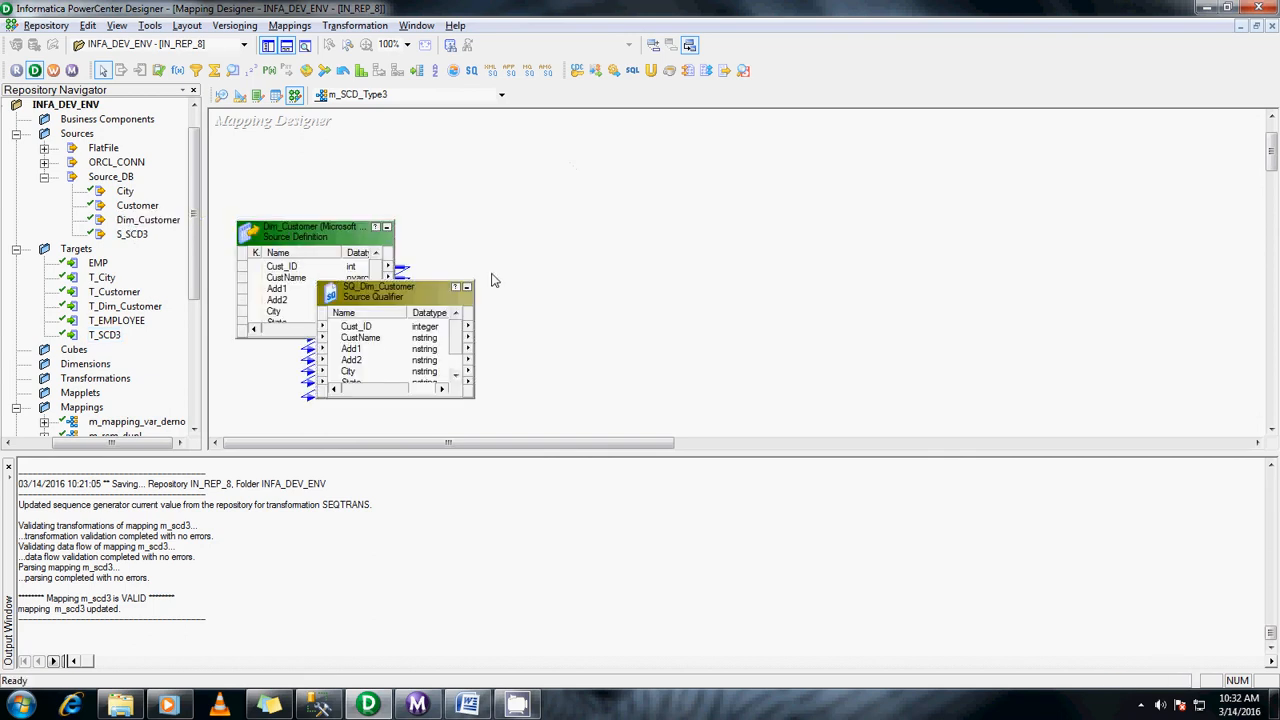
Step: Add a Lookup transformation based on the T_Dim_Customer target table and enlarge it to show all its ports
left_click(232, 70)
left_click_drag(648, 164, 880, 320)
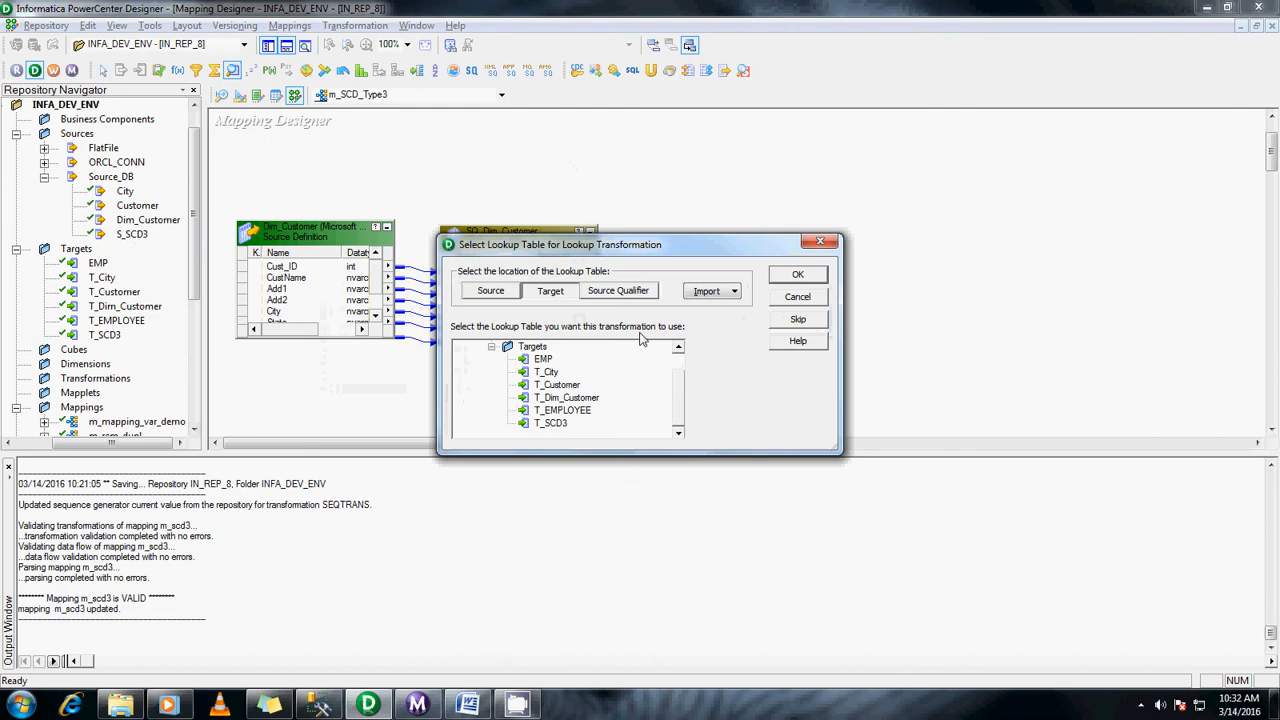
left_click(569, 398)
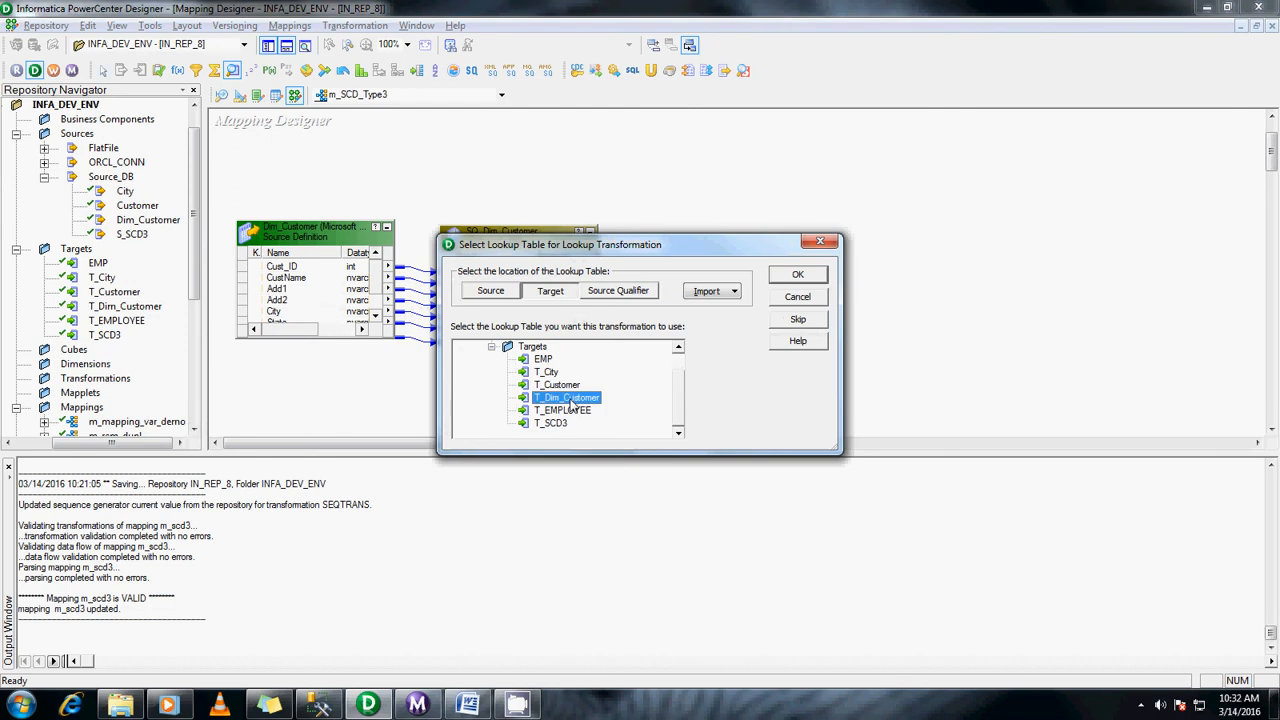
left_click(787, 278)
left_click_drag(766, 318, 803, 430)
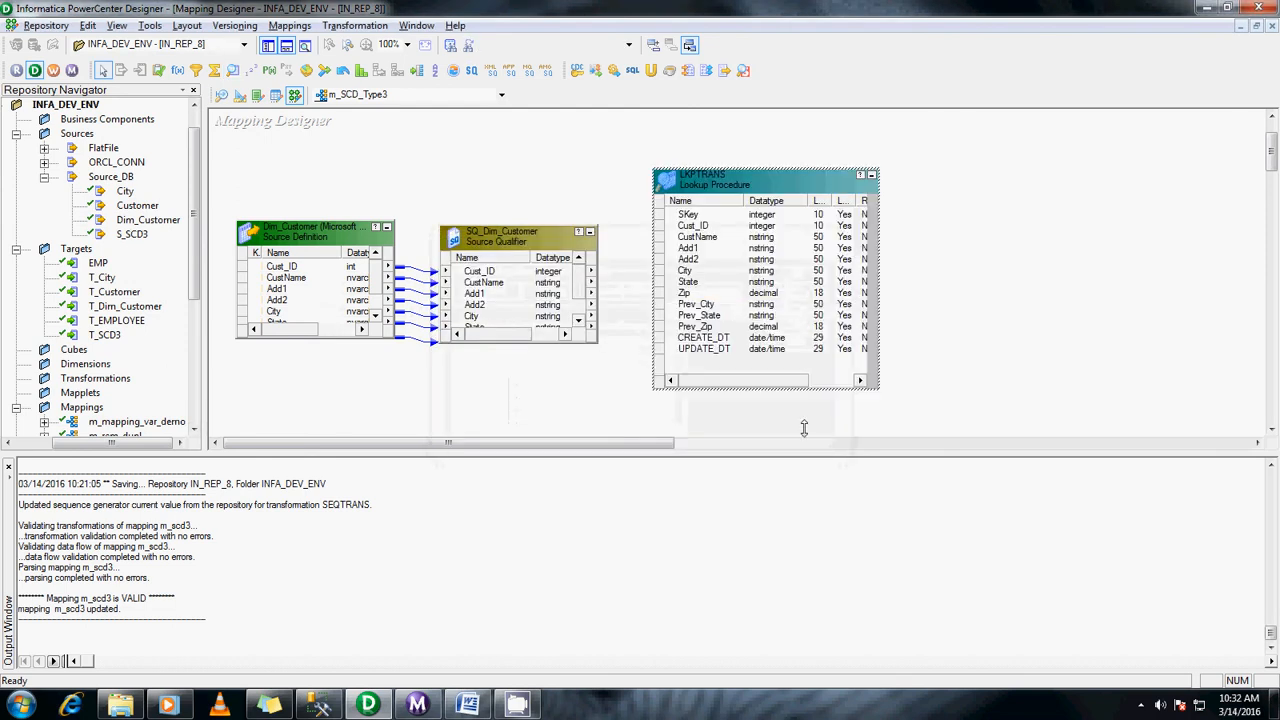
Step: Link Cust_ID from the source qualifier to the lookup and rename the new lookup port Cust_ID_in
left_click_drag(476, 271, 740, 383)
double_click(740, 383)
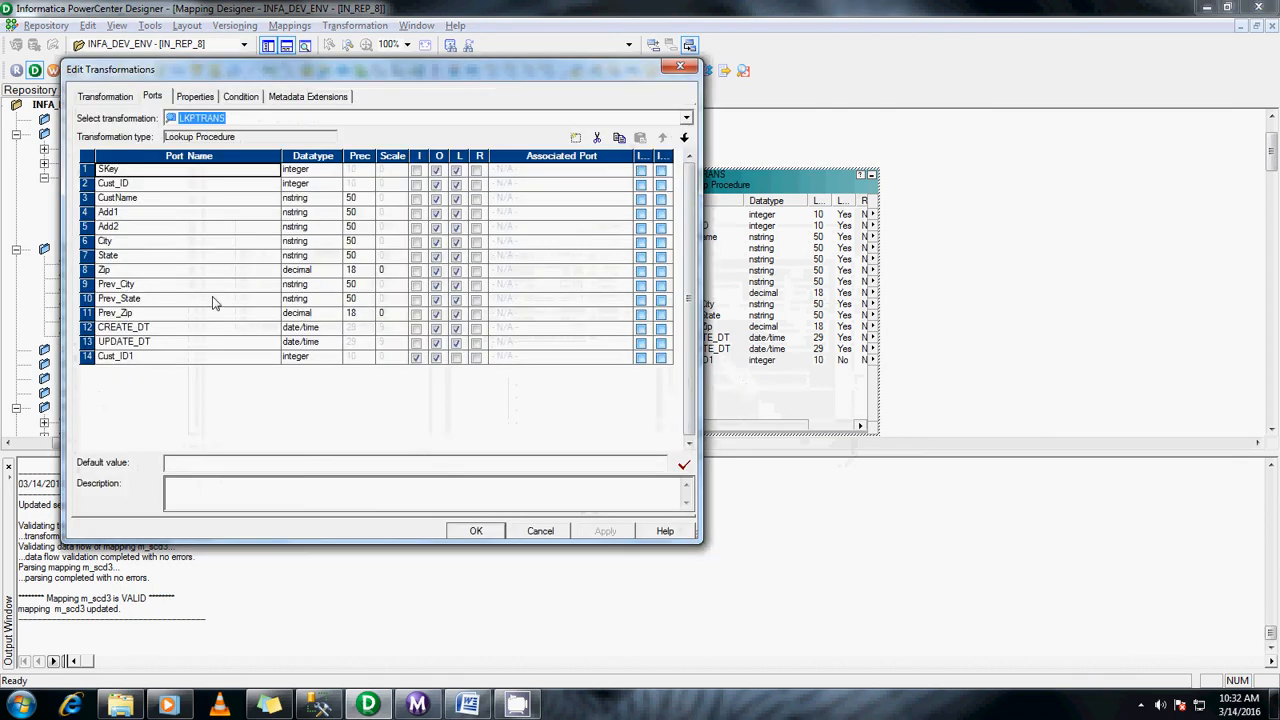
left_click(177, 360)
left_click(138, 365)
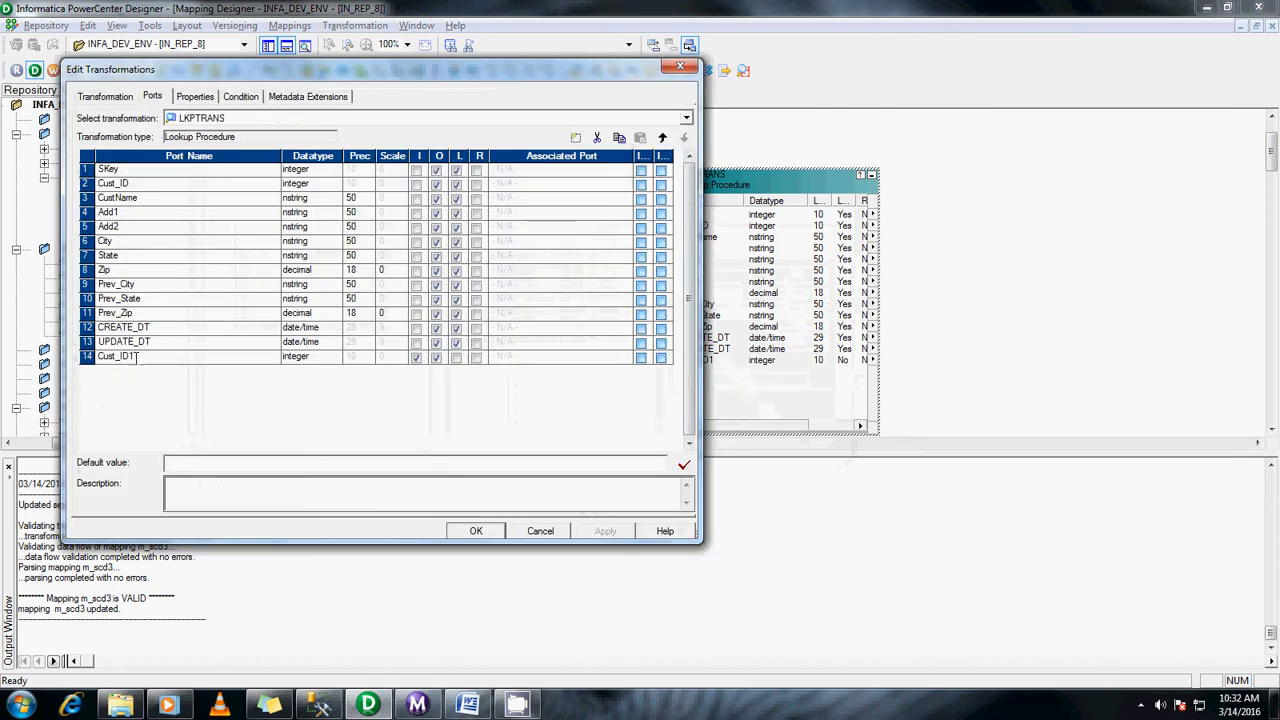
type("_in")
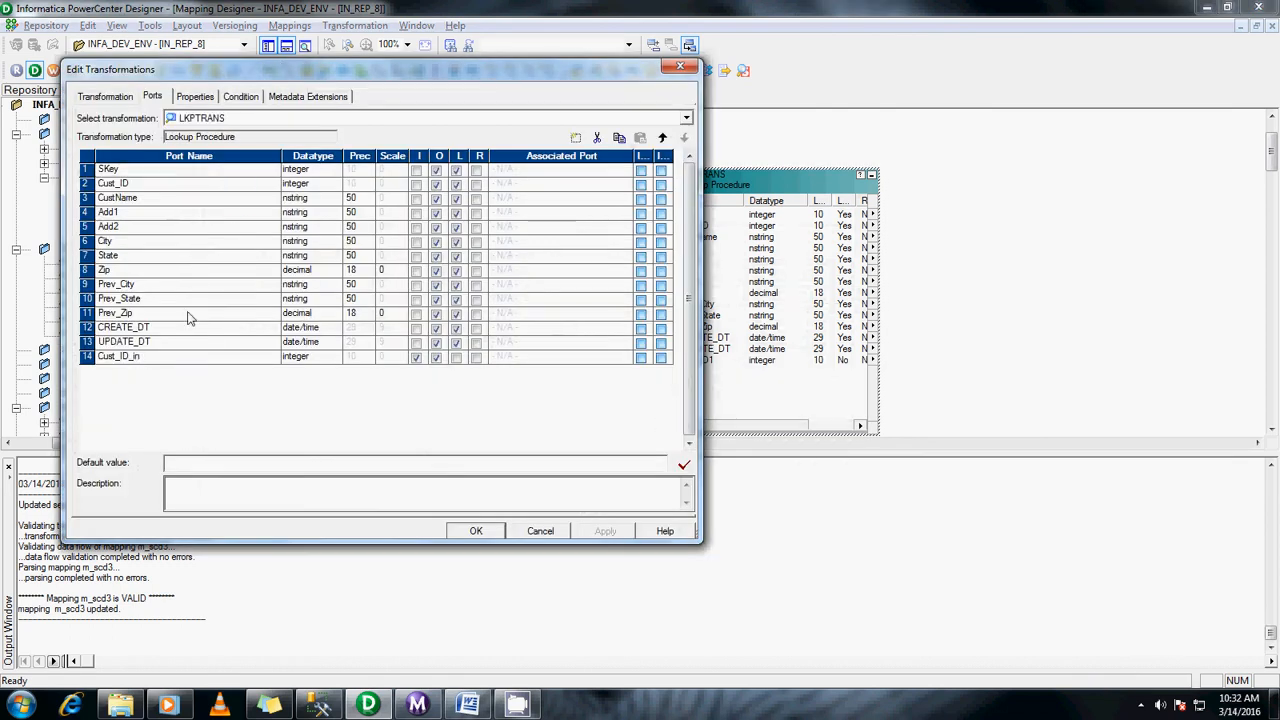
Step: Add the lookup condition Cust_ID = Cust_ID_in and apply it
left_click(240, 96)
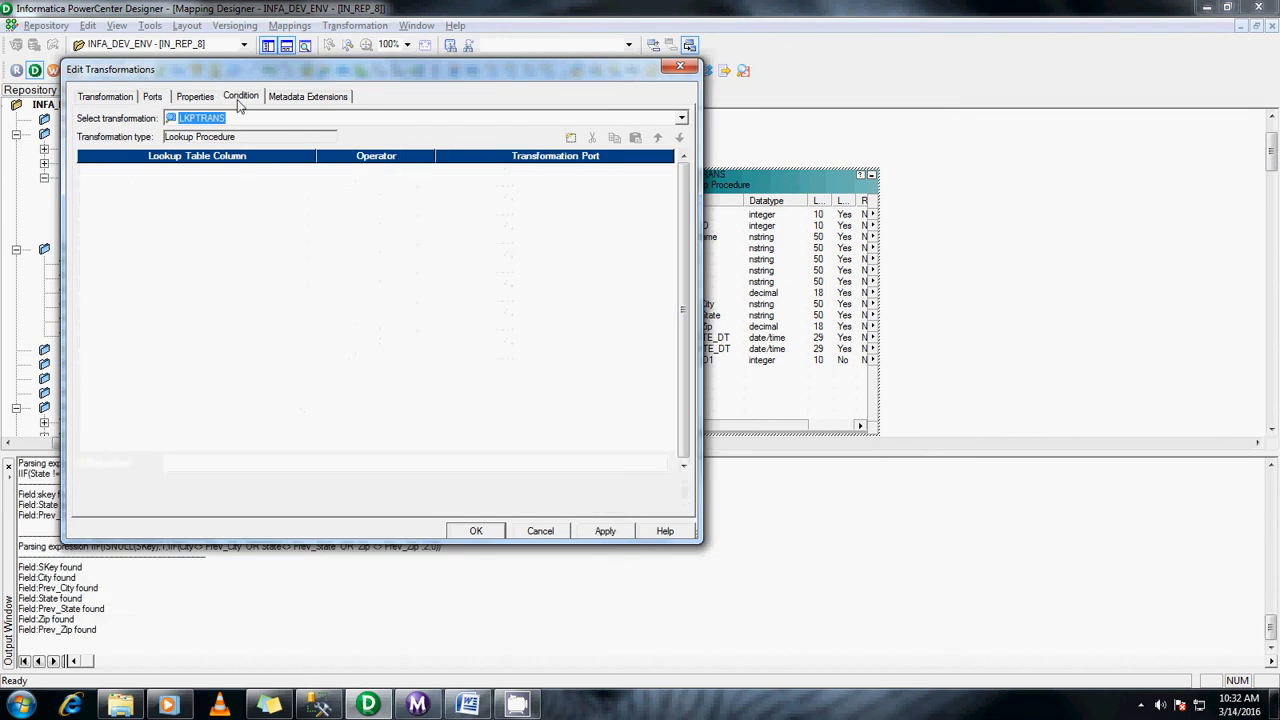
left_click(570, 137)
left_click(307, 170)
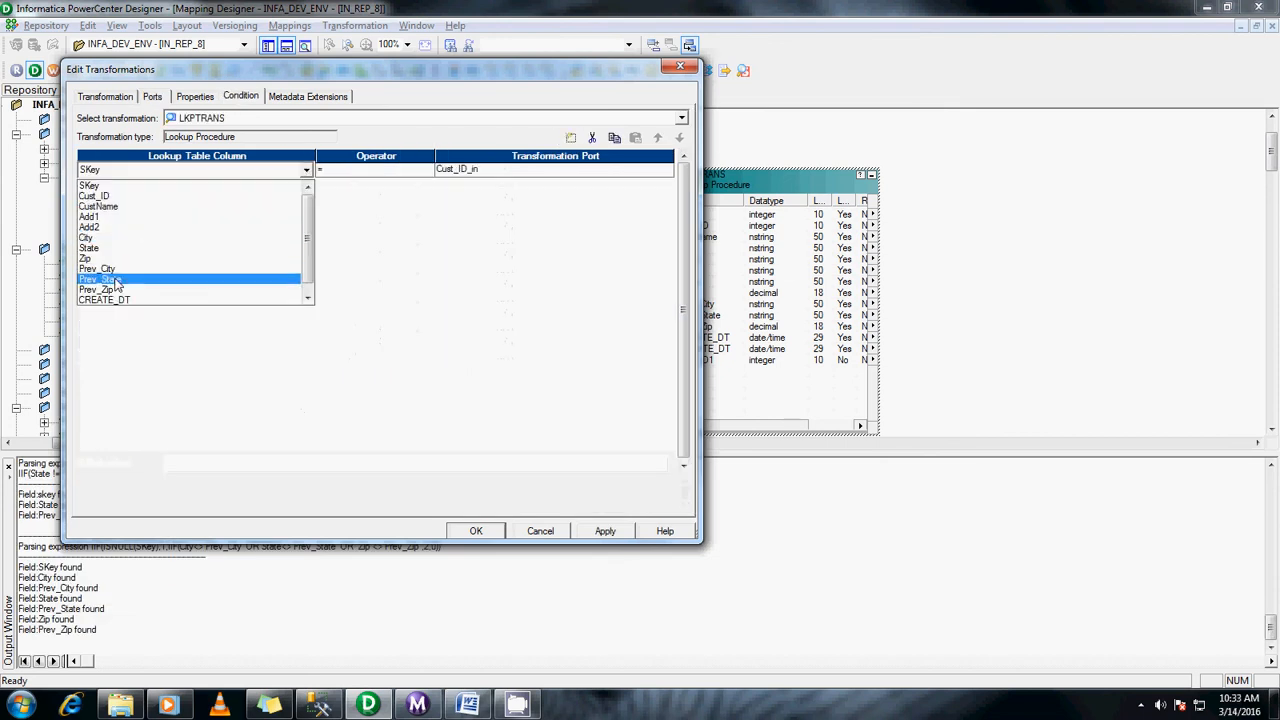
left_click(110, 196)
left_click(600, 533)
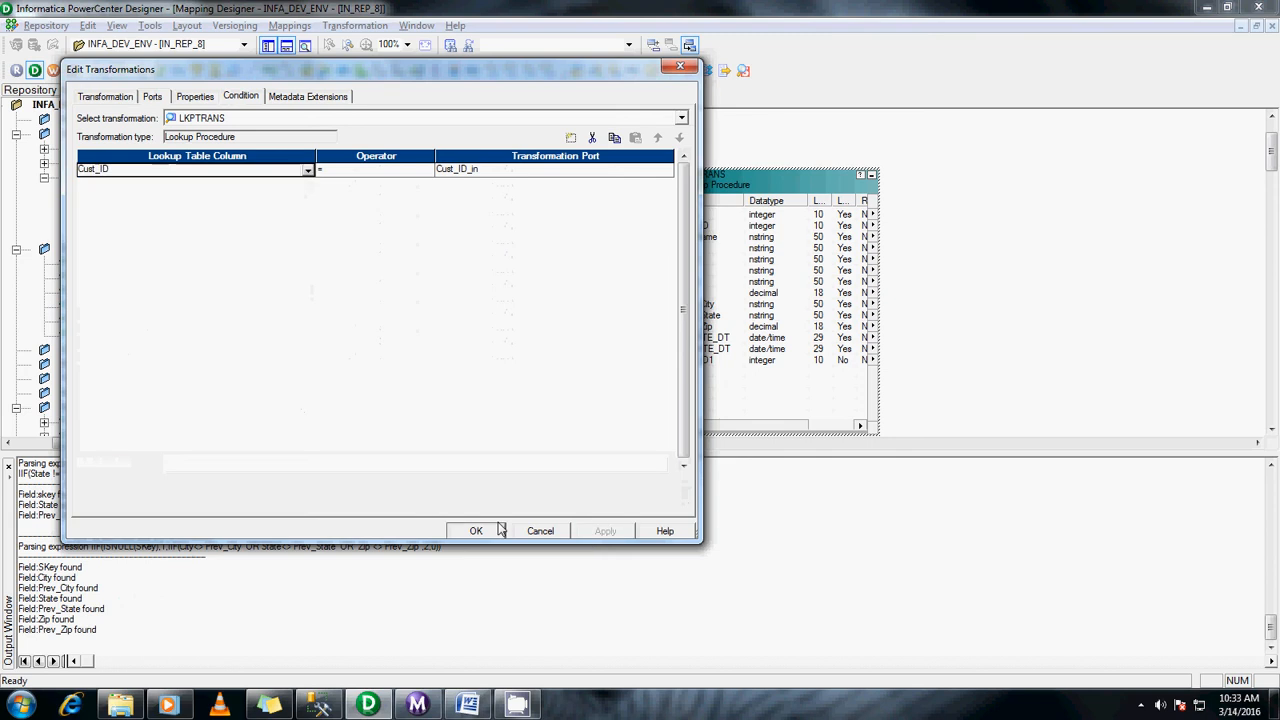
left_click(562, 531)
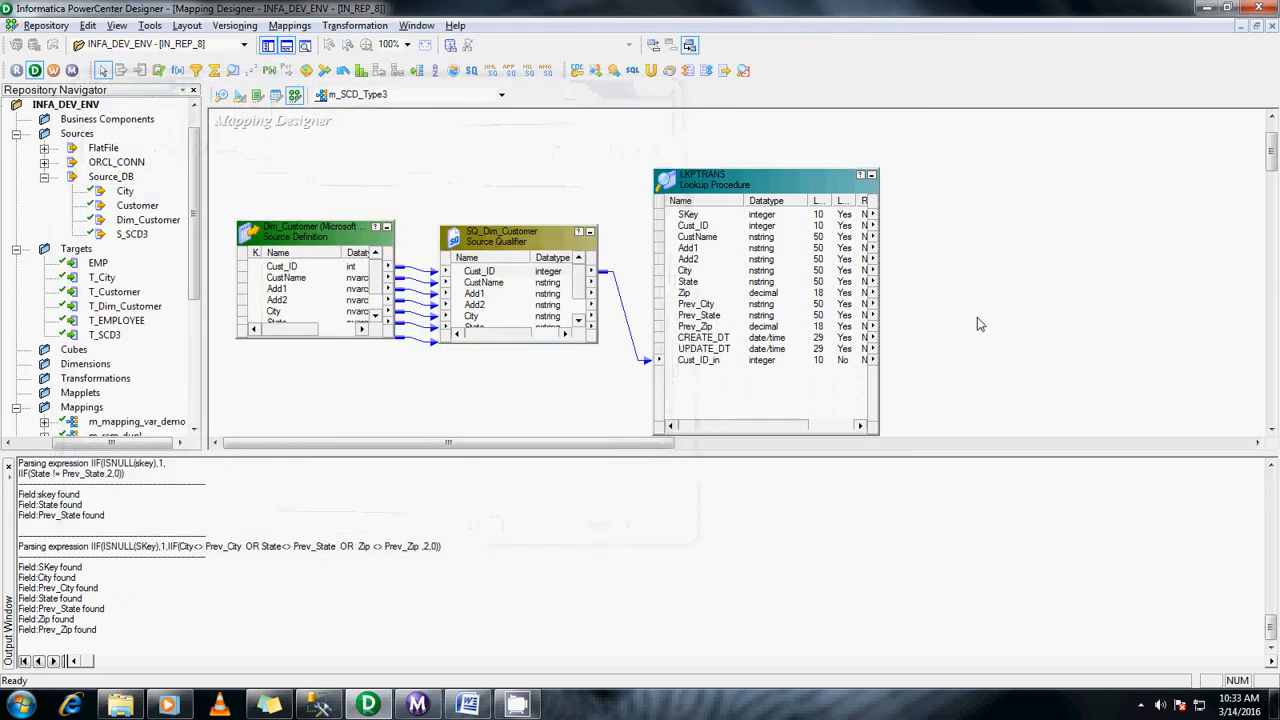
Step: Enlarge the mapping workspace and add a tall Expression transformation beyond the lookup
left_click_drag(594, 448, 790, 566)
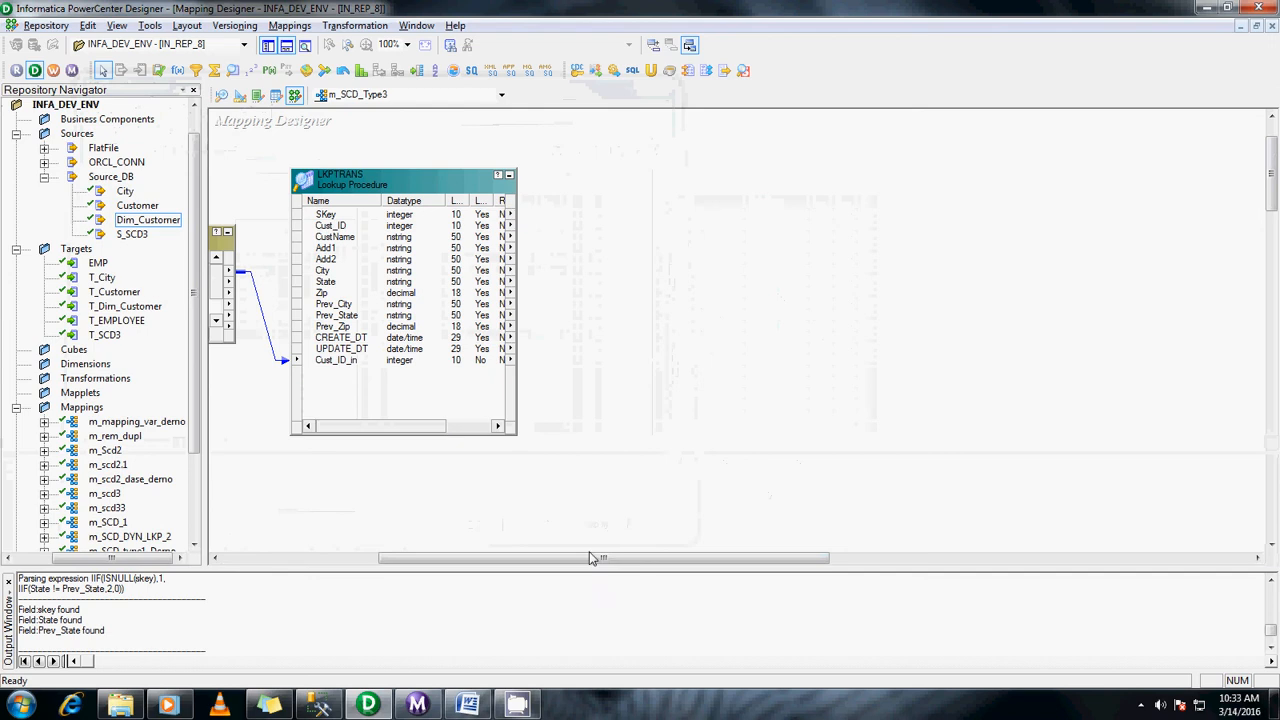
left_click_drag(591, 557, 421, 566)
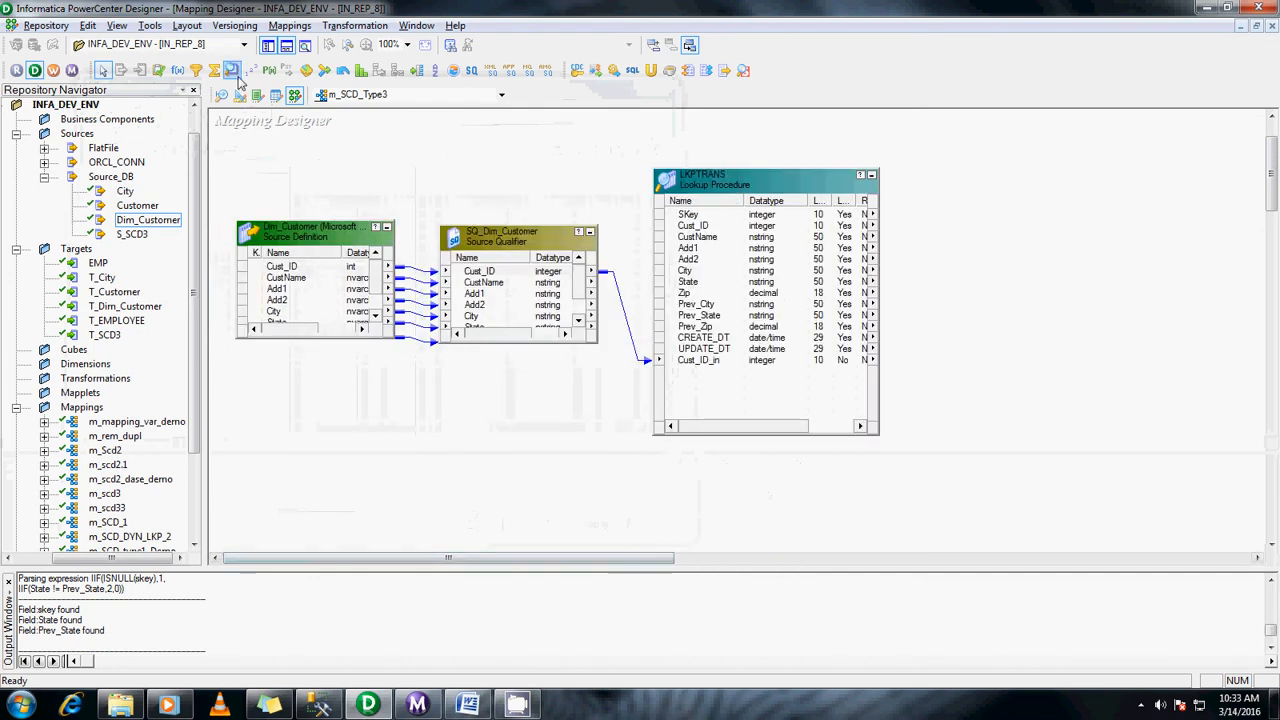
left_click(176, 76)
left_click_drag(949, 200, 1165, 535)
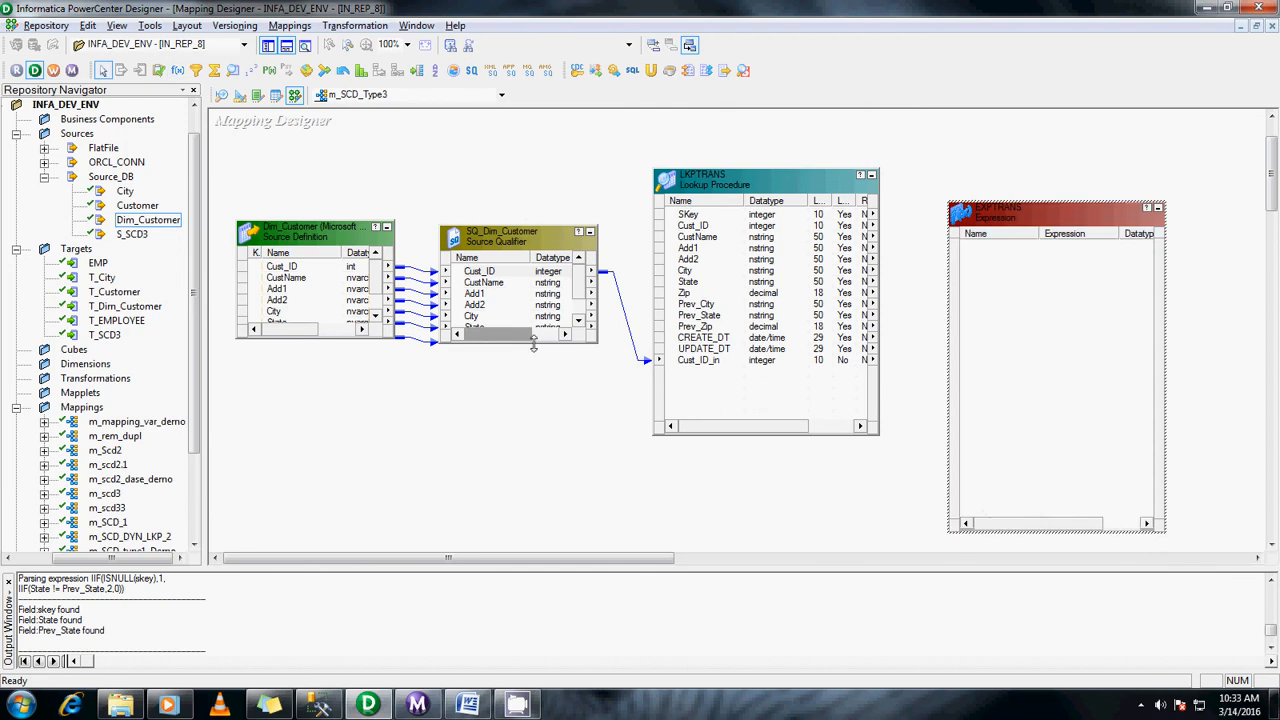
Step: Enlarge the source qualifier and link all its ports, Cust_ID through Zip, to the expression
left_click_drag(540, 343, 521, 416)
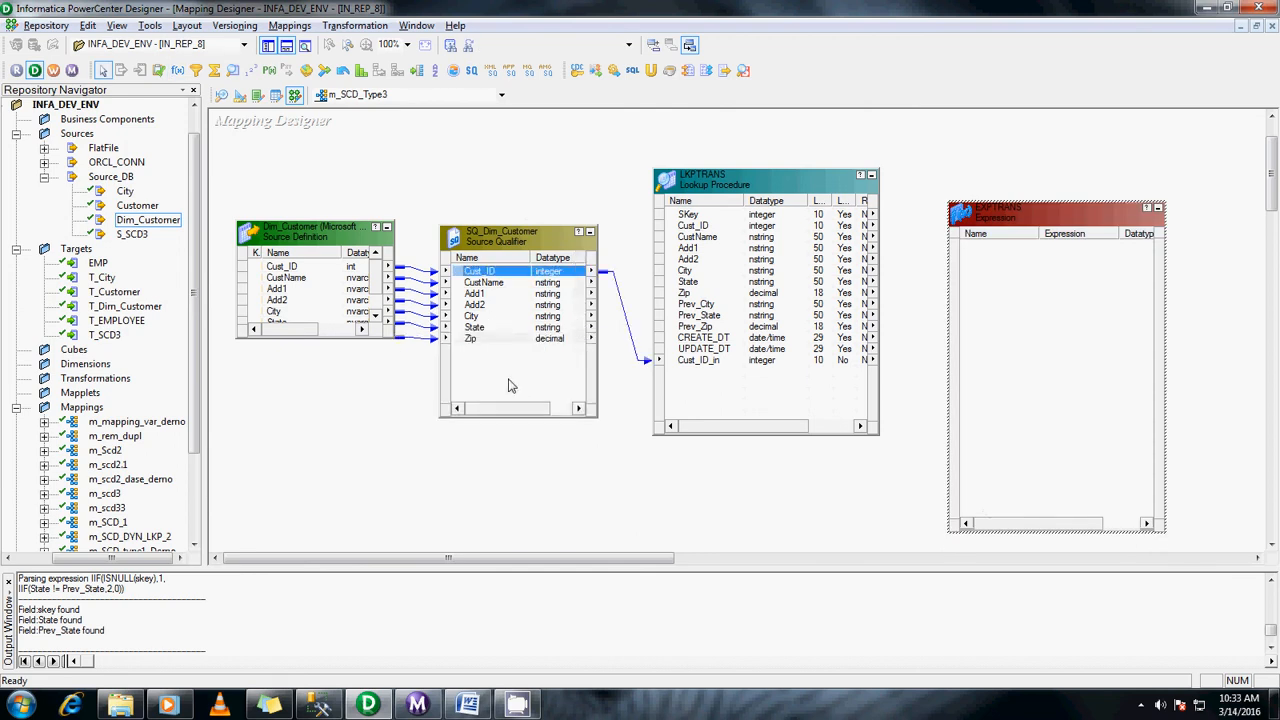
left_click(487, 341)
left_click(488, 274, "shift")
left_click_drag(480, 284, 1010, 262)
left_click(1036, 424)
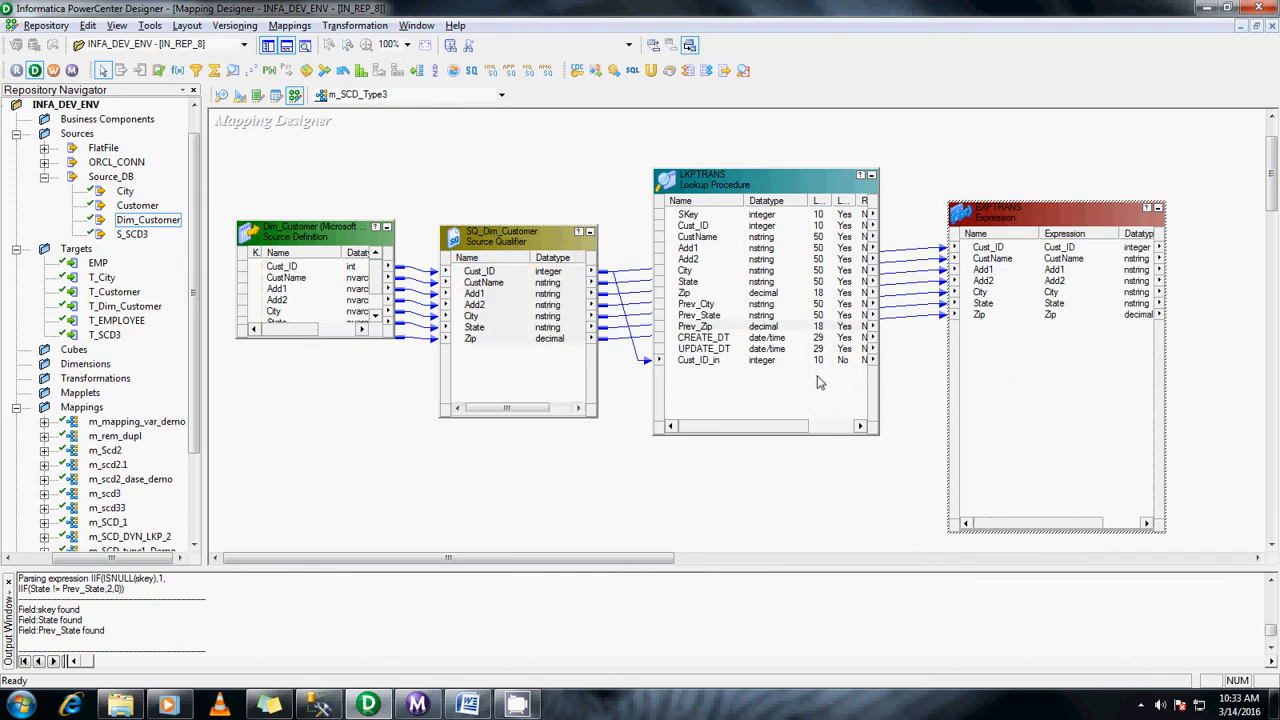
Step: Link the City, State and Zip ports of the lookup to the expression as new ports
left_click(699, 306)
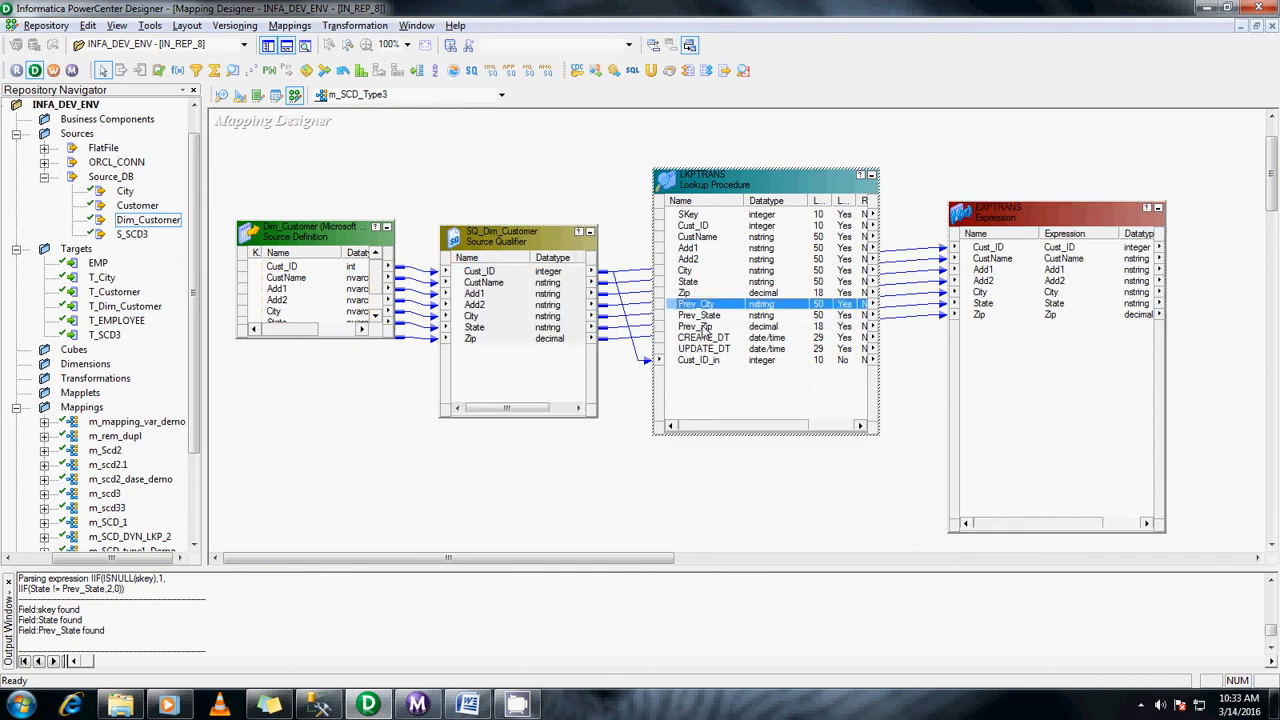
left_click(704, 326, "shift")
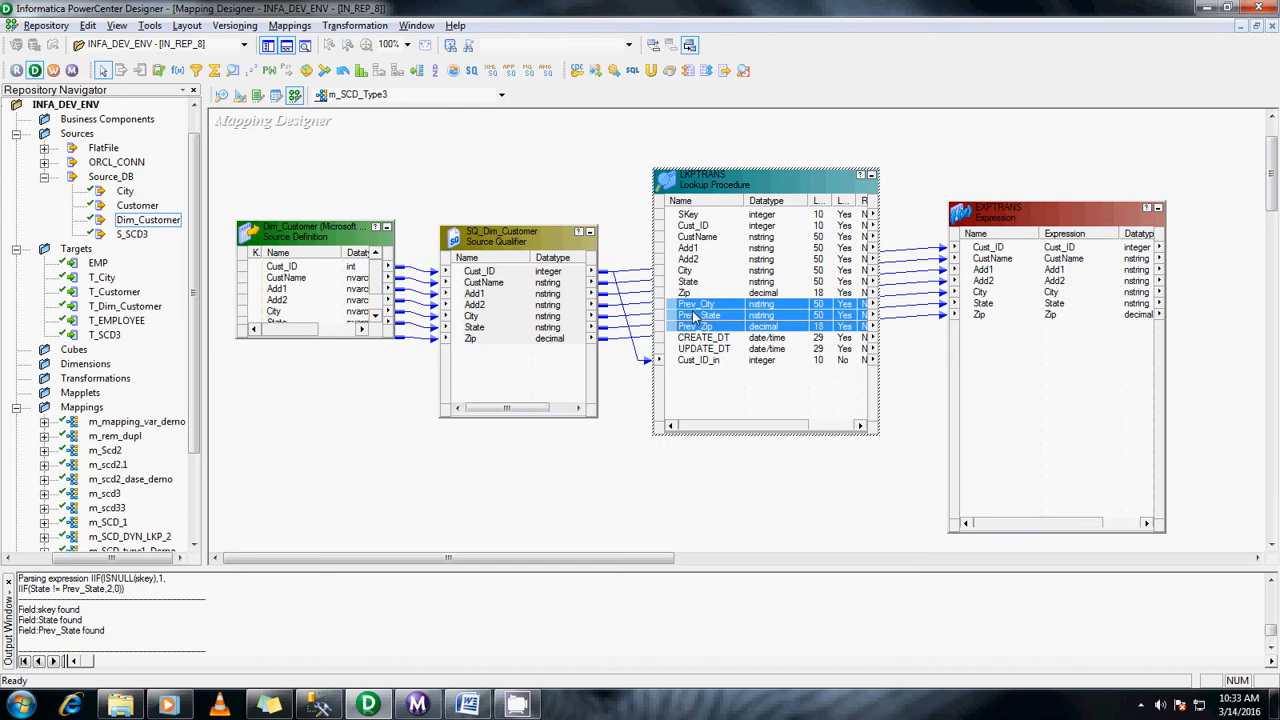
left_click(697, 282)
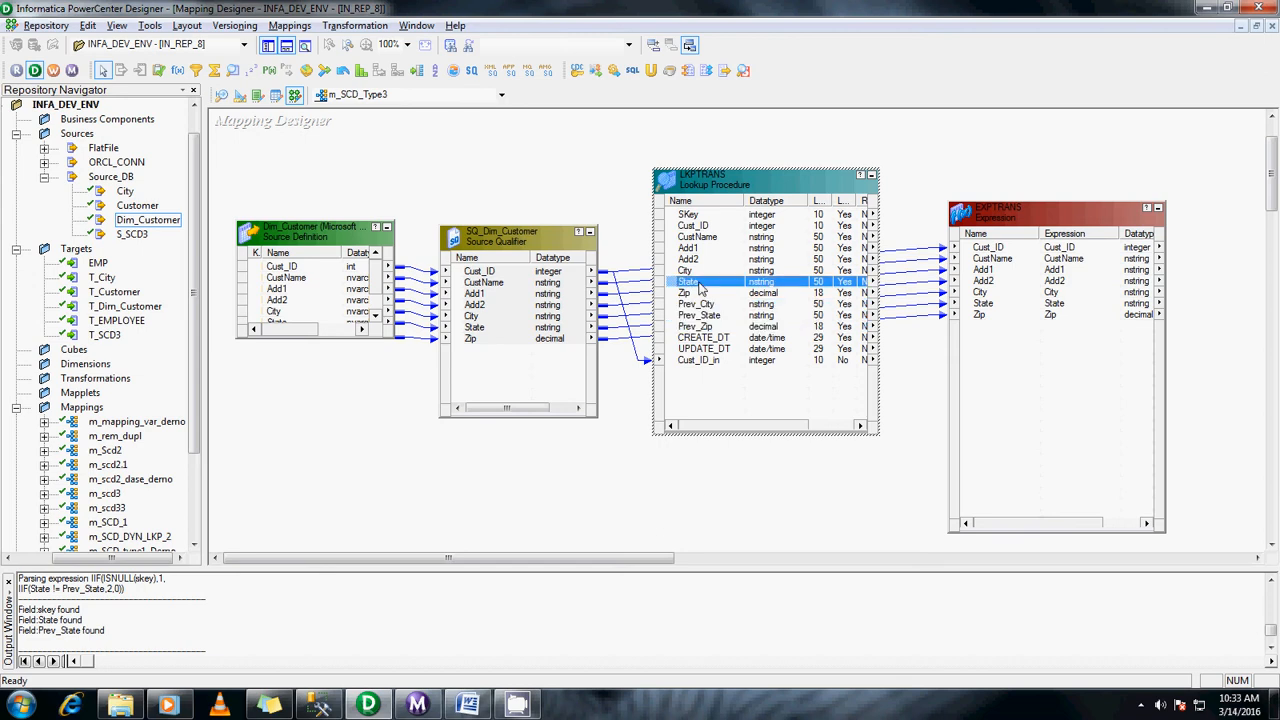
left_click(697, 270)
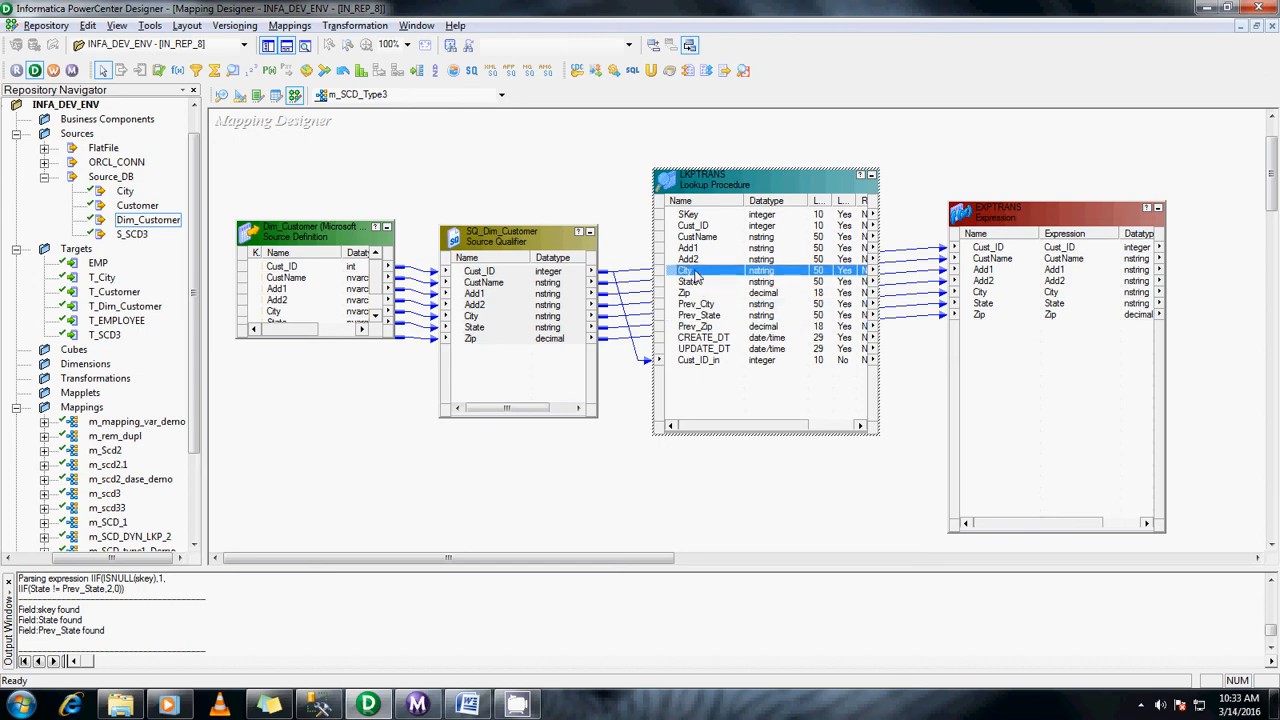
left_click(693, 292, "shift")
left_click_drag(695, 272, 1032, 360)
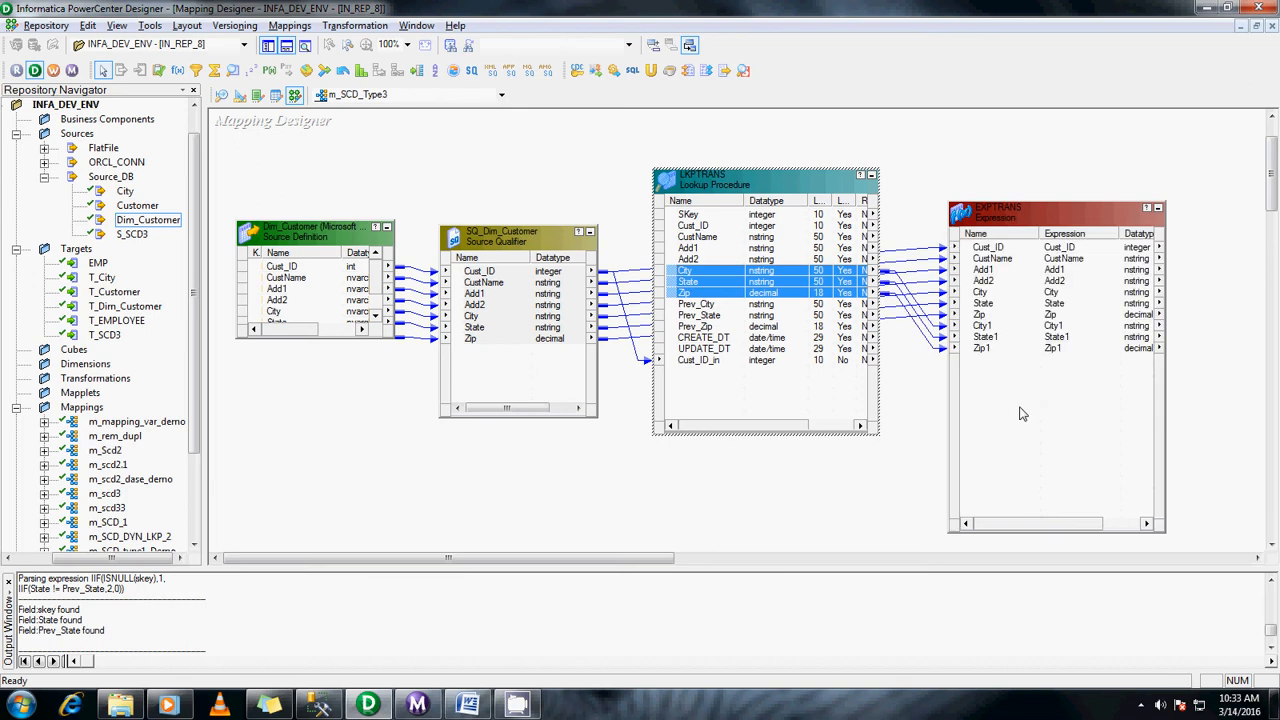
Step: Link the CREATE_DT, UPDATE_DT and SKey ports of the lookup to the expression
left_click(704, 338)
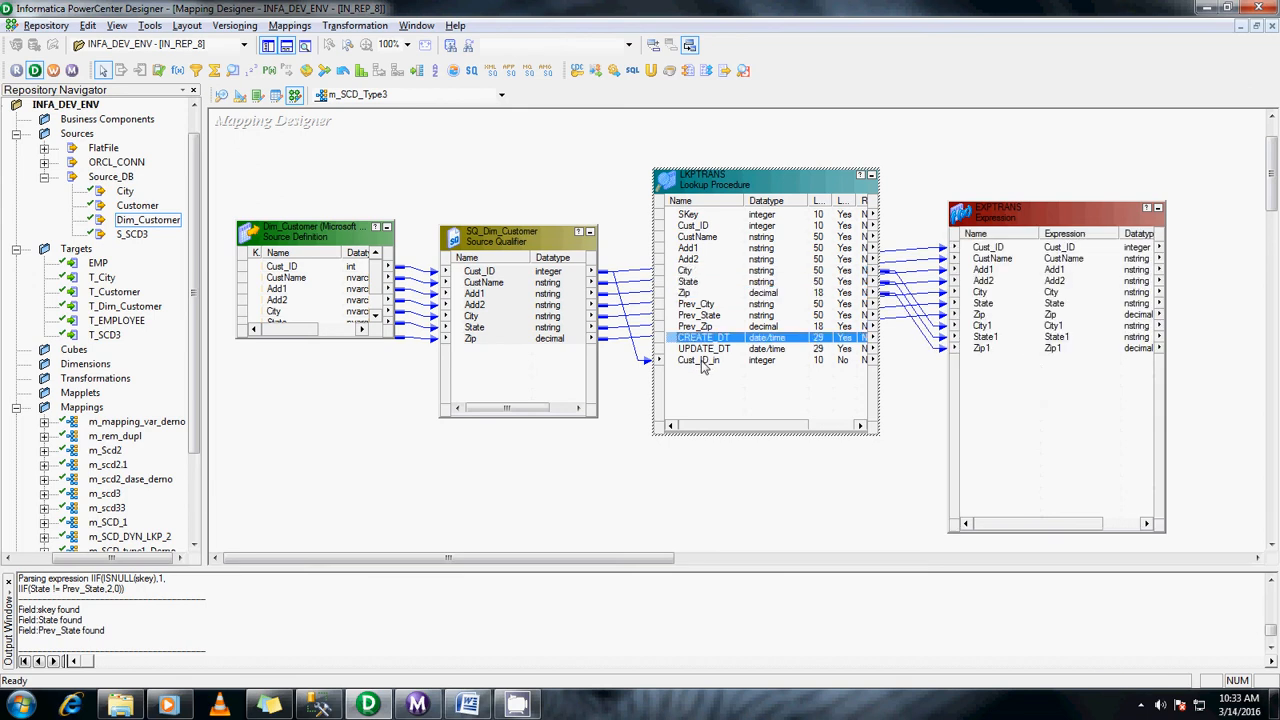
left_click(706, 349, "shift")
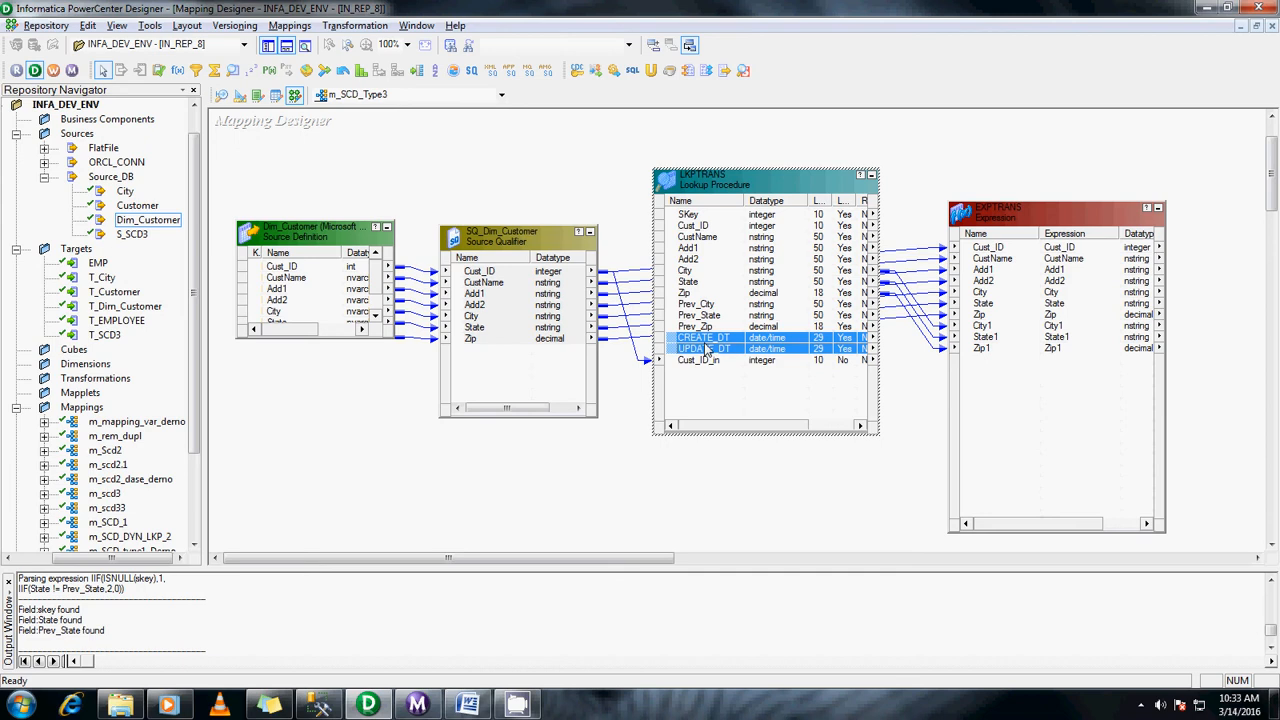
left_click_drag(706, 349, 1013, 390)
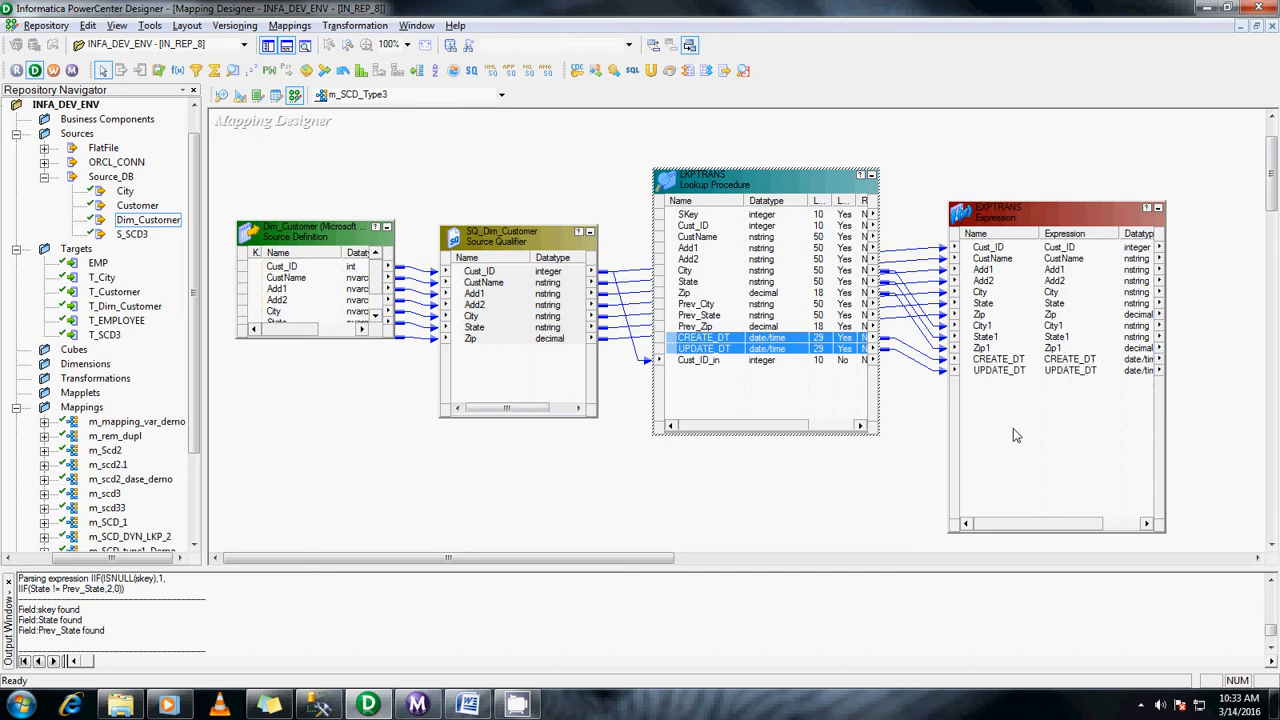
left_click(1013, 428)
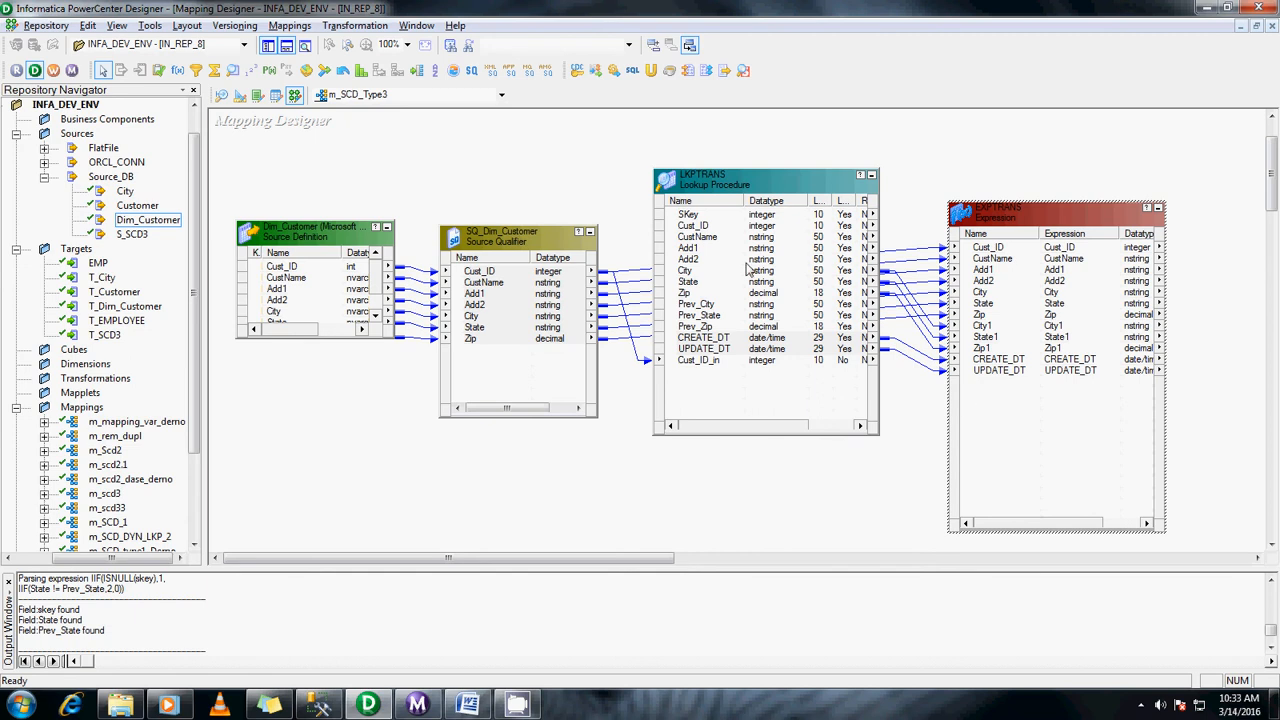
left_click_drag(690, 214, 1007, 400)
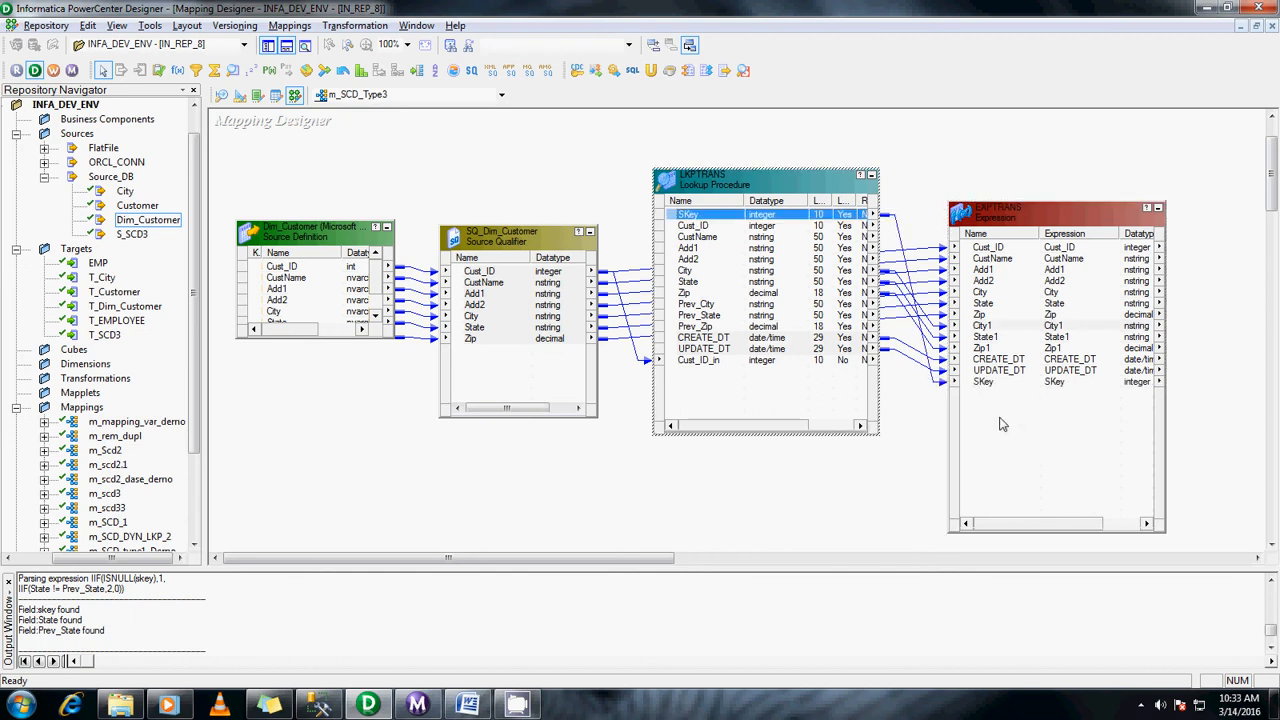
Step: Rename the Expression transformation's ports City1, State1 and Zip1 as City_prev, State_prev and Zip_prev
double_click(1001, 412)
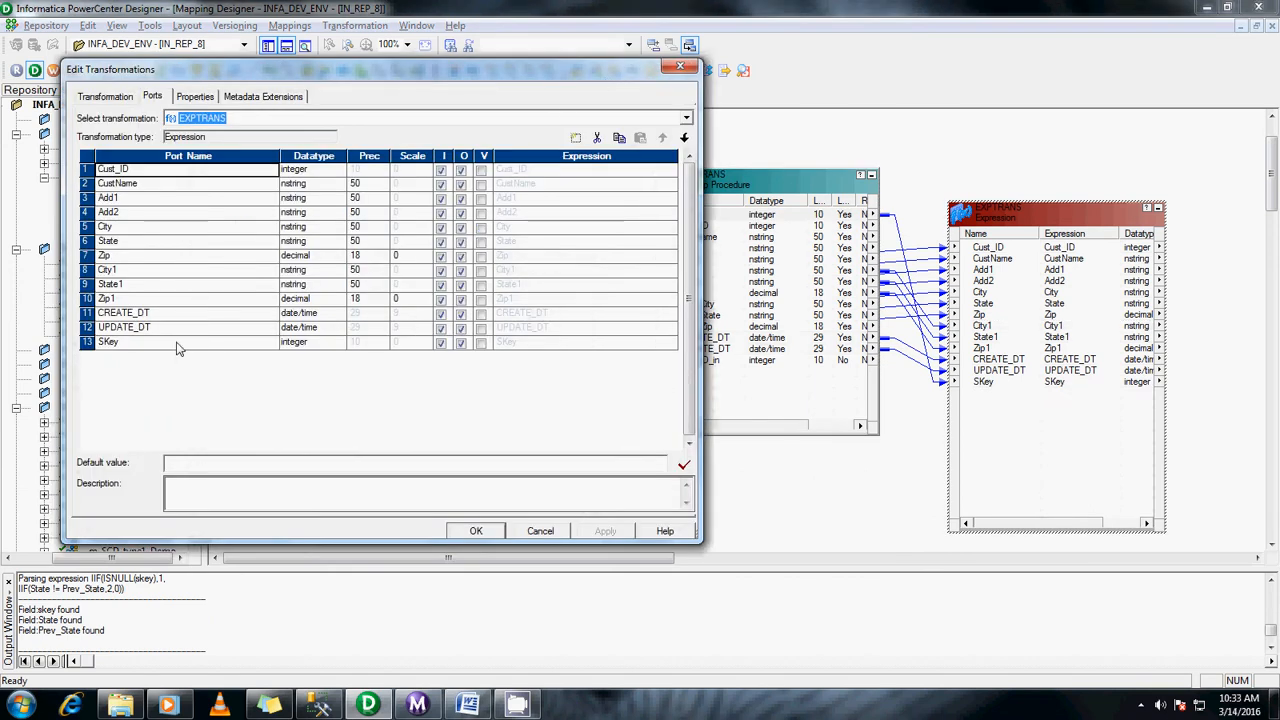
left_click(132, 274)
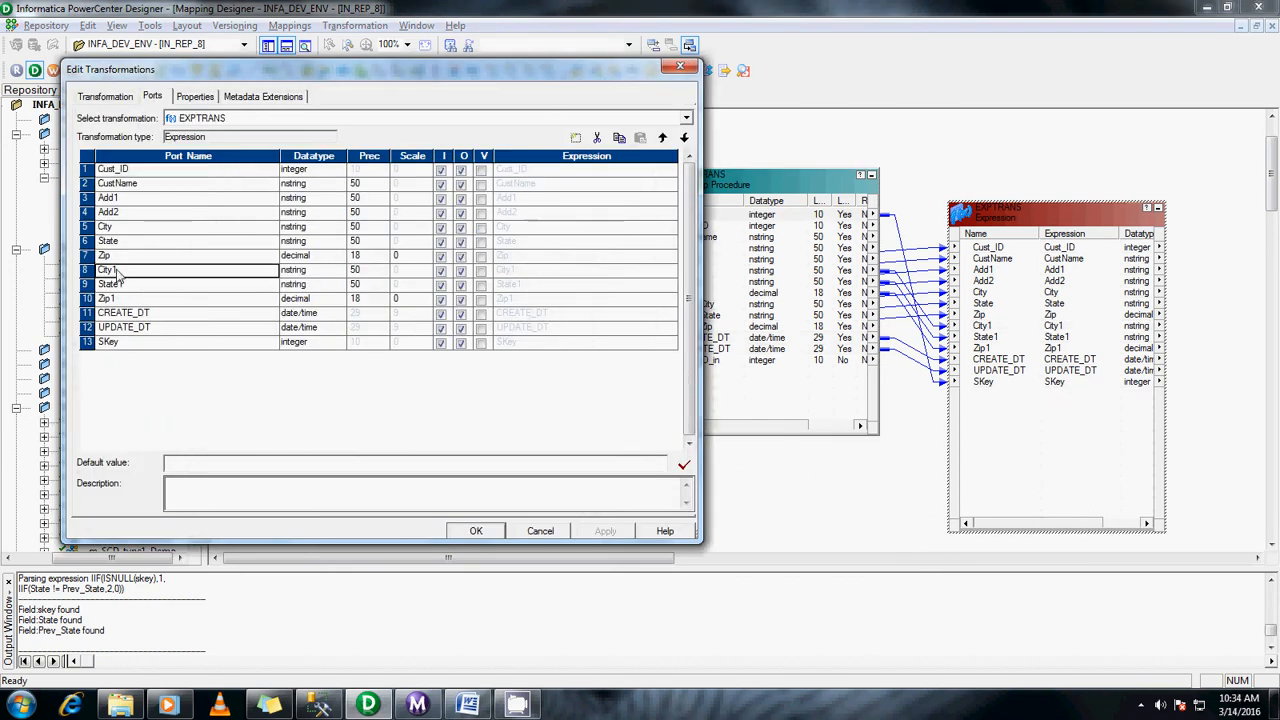
left_click(131, 273)
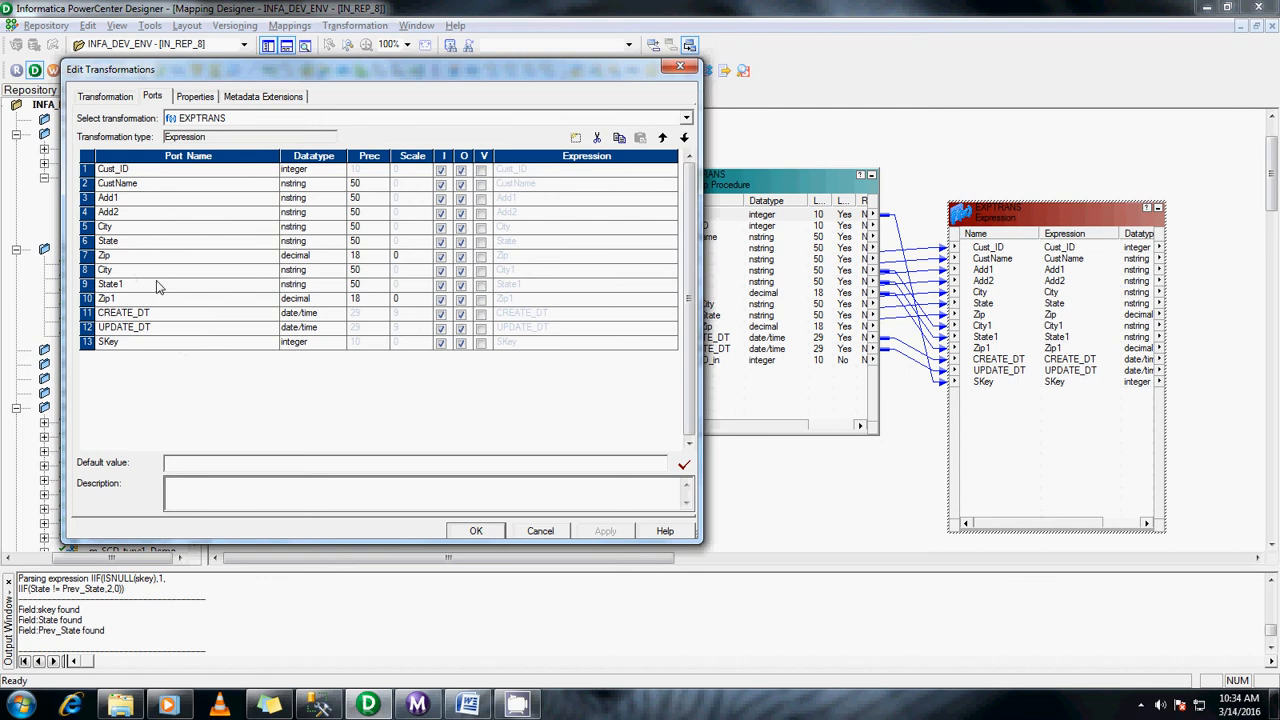
type("_pre")
left_click(149, 289)
left_click(141, 286)
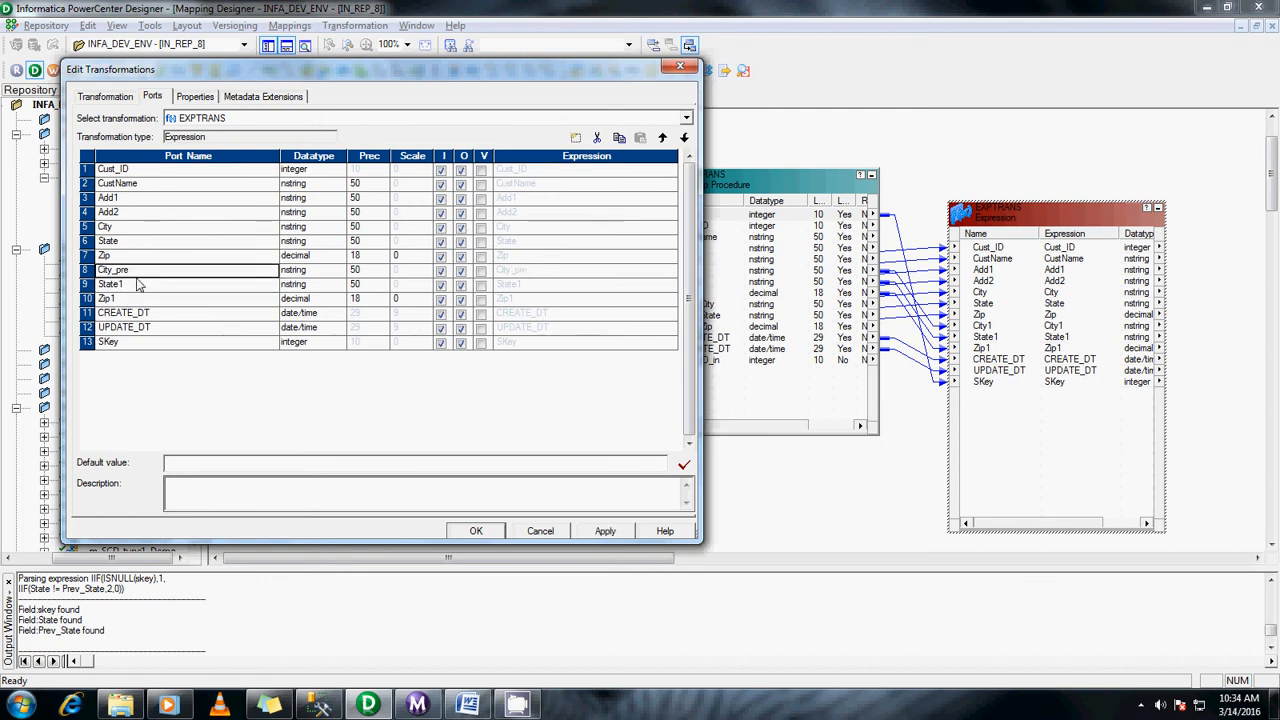
left_click(129, 287)
left_click(126, 287)
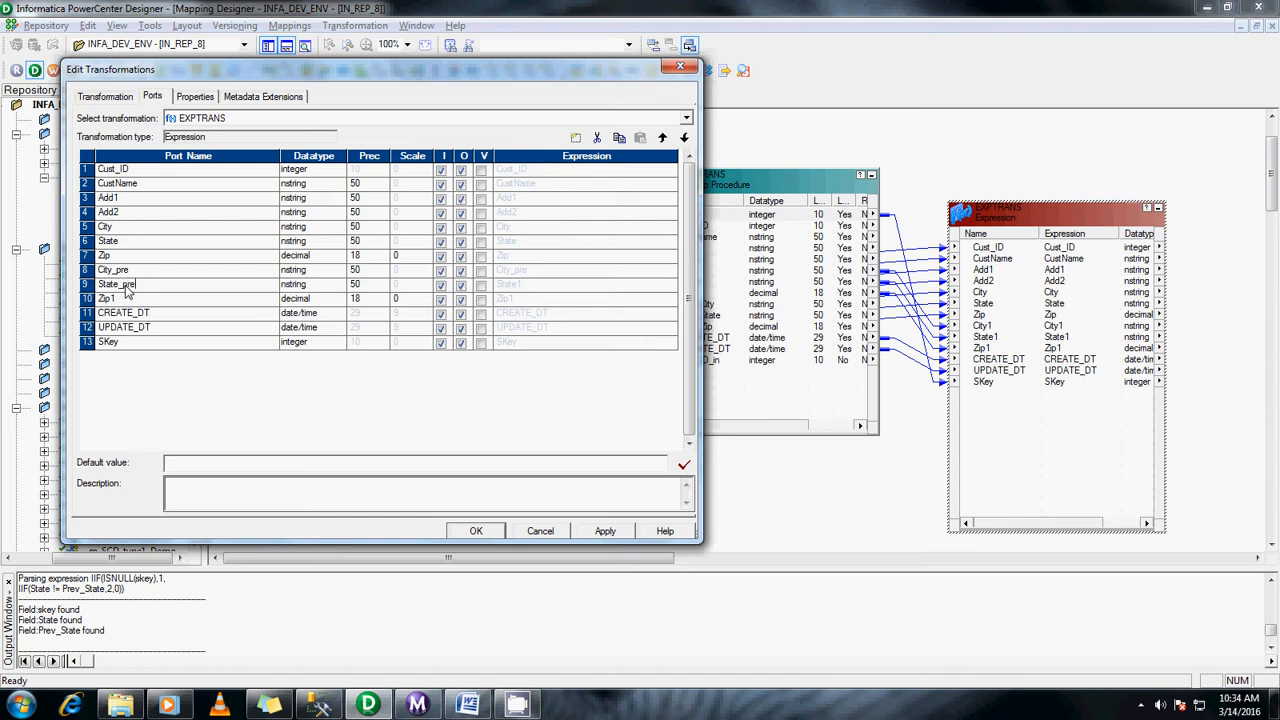
left_click(144, 273)
left_click(129, 272)
type("v")
left_click(111, 300)
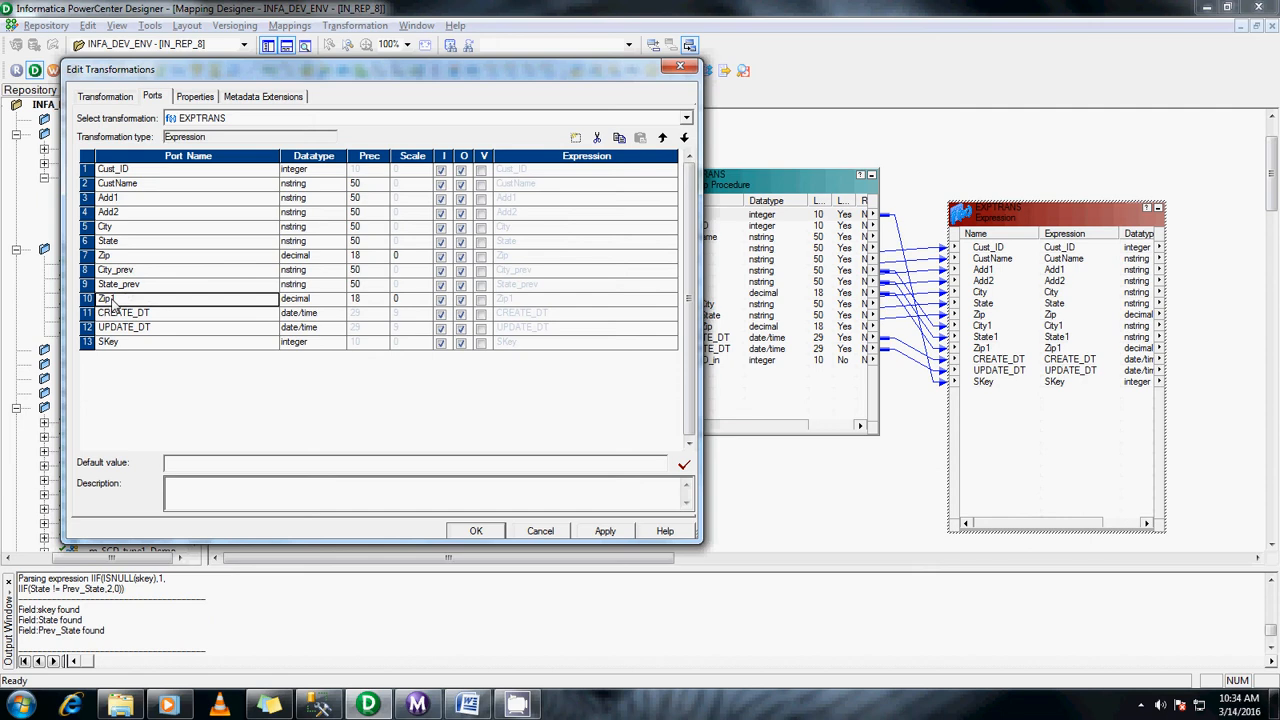
left_click(117, 300)
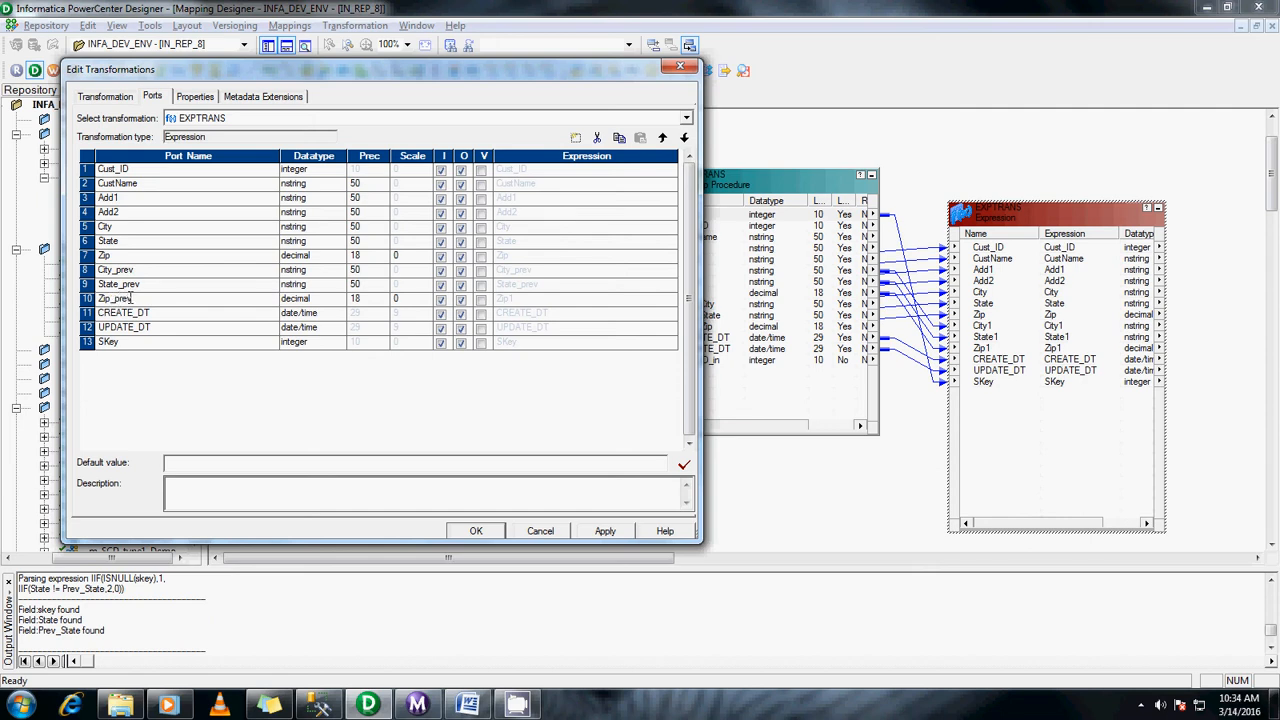
Step: Make the CREATE_DT and UPDATE_DT ports output-only and set both of their expressions to SYSDATE
left_click(441, 313)
left_click(441, 328)
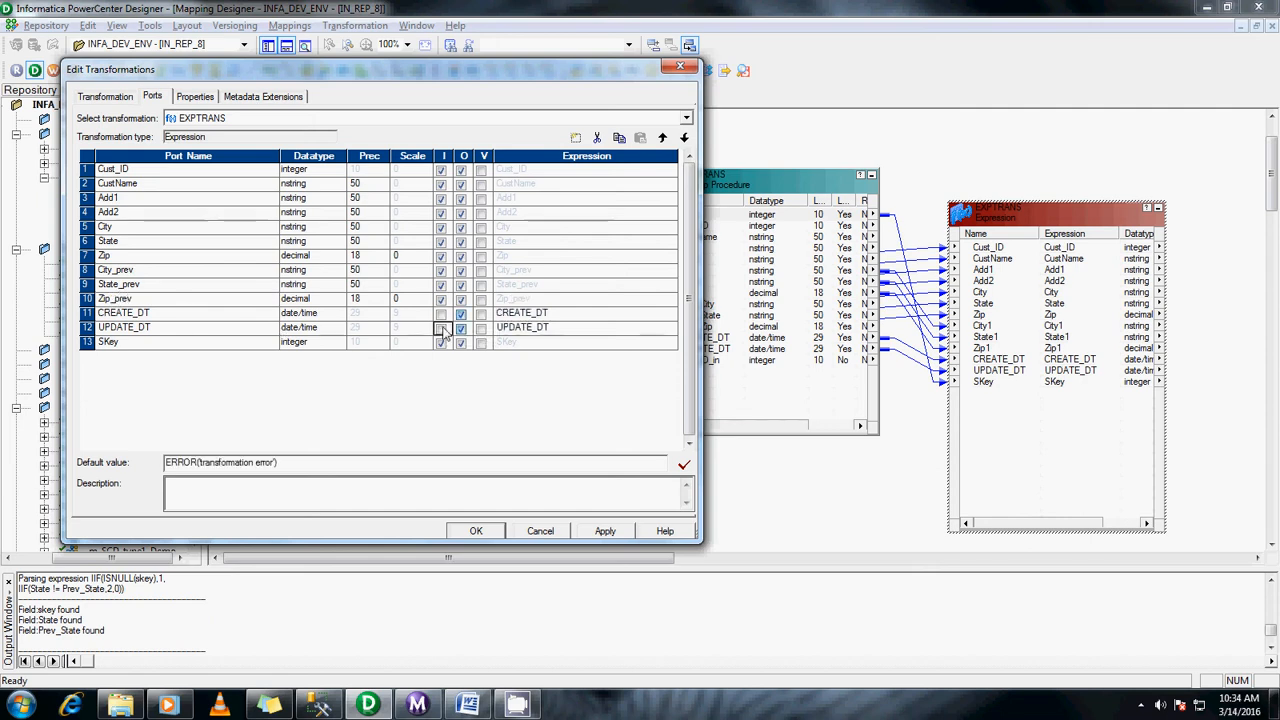
left_click(510, 317)
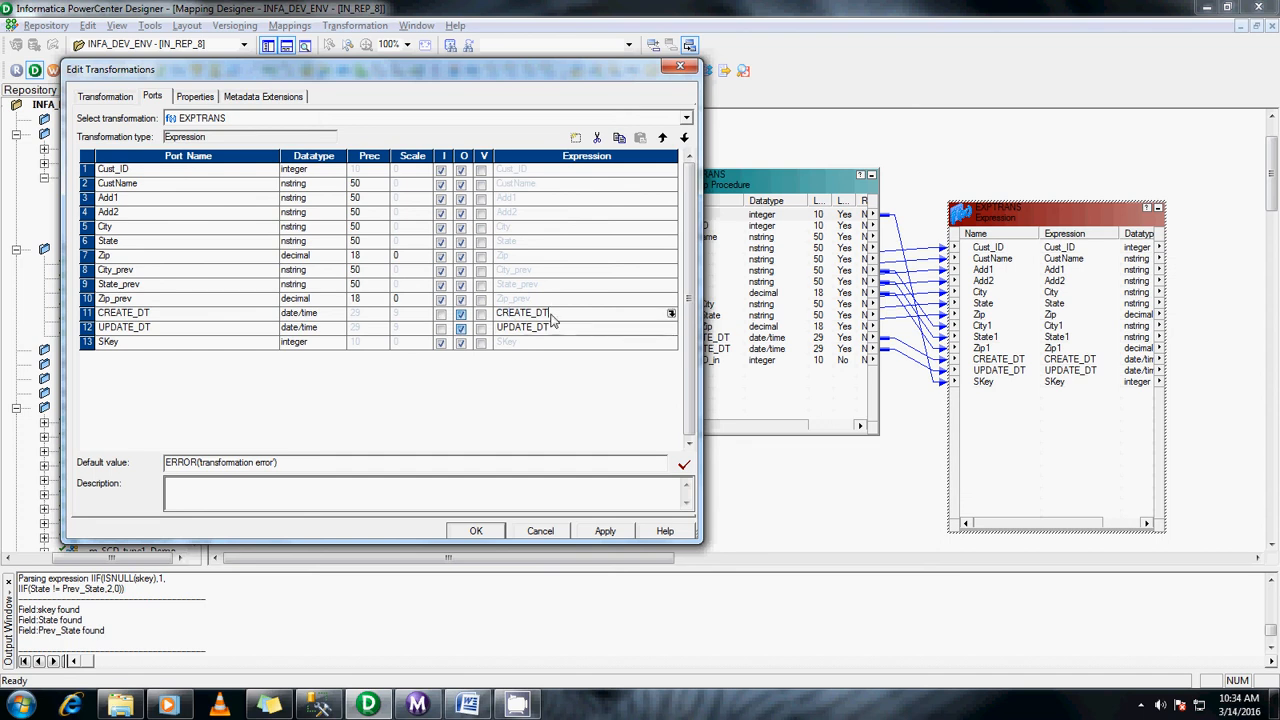
left_click_drag(552, 313, 430, 312)
type("SYSDATE")
left_click(524, 313)
double_click(524, 312)
key("ctrl+c")
left_click(530, 328)
double_click(530, 328)
key("ctrl+v")
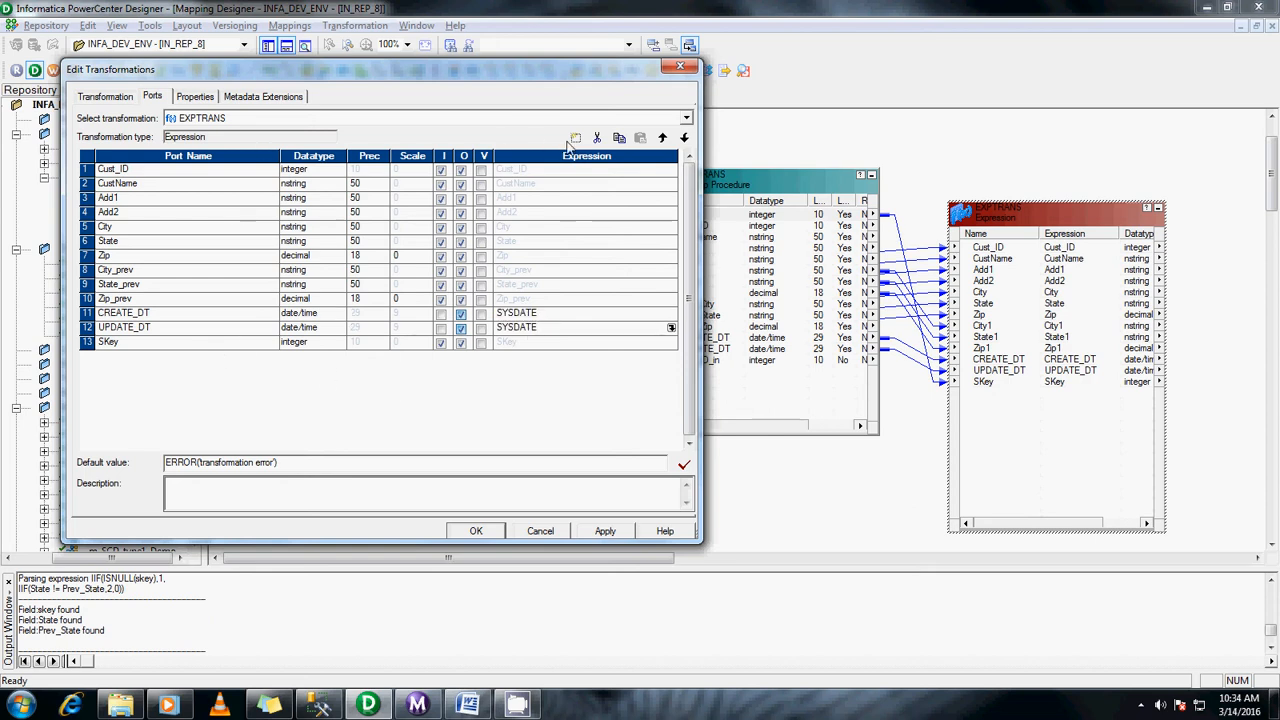
Step: Add an output-only port named INS_UPD with the integer datatype after SKey in the Expression transformation
left_click(575, 138)
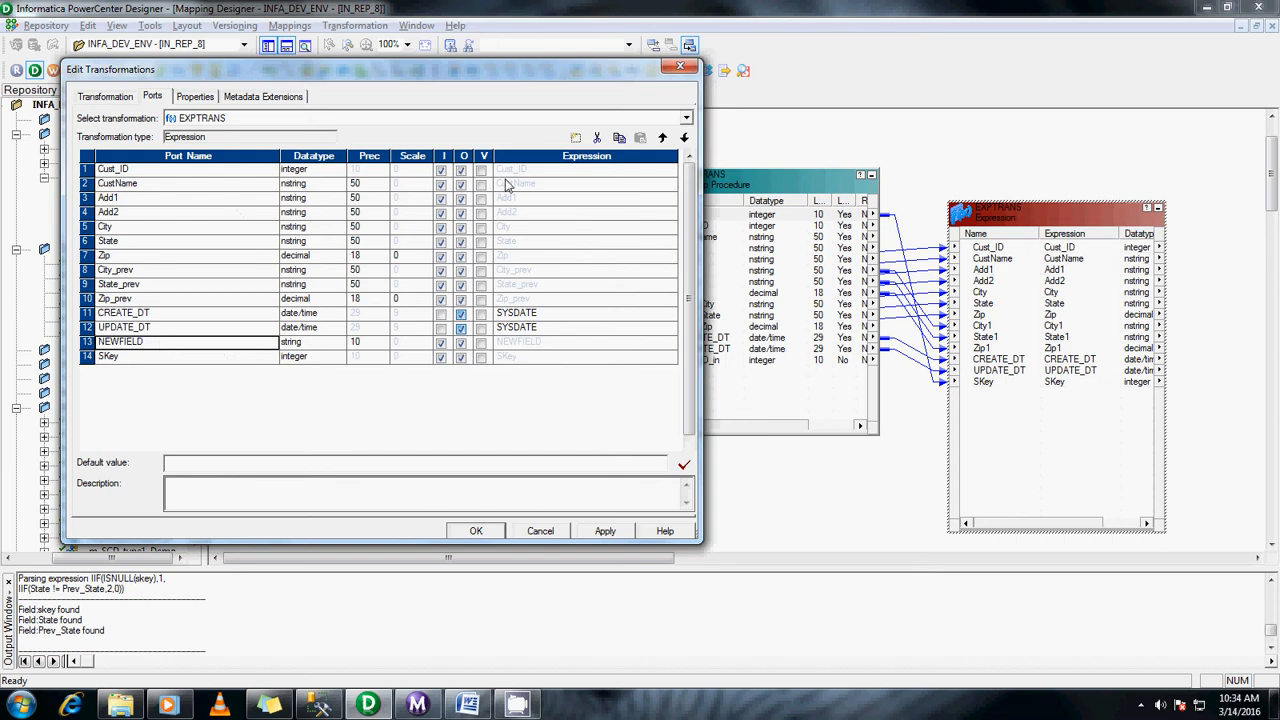
left_click(684, 138)
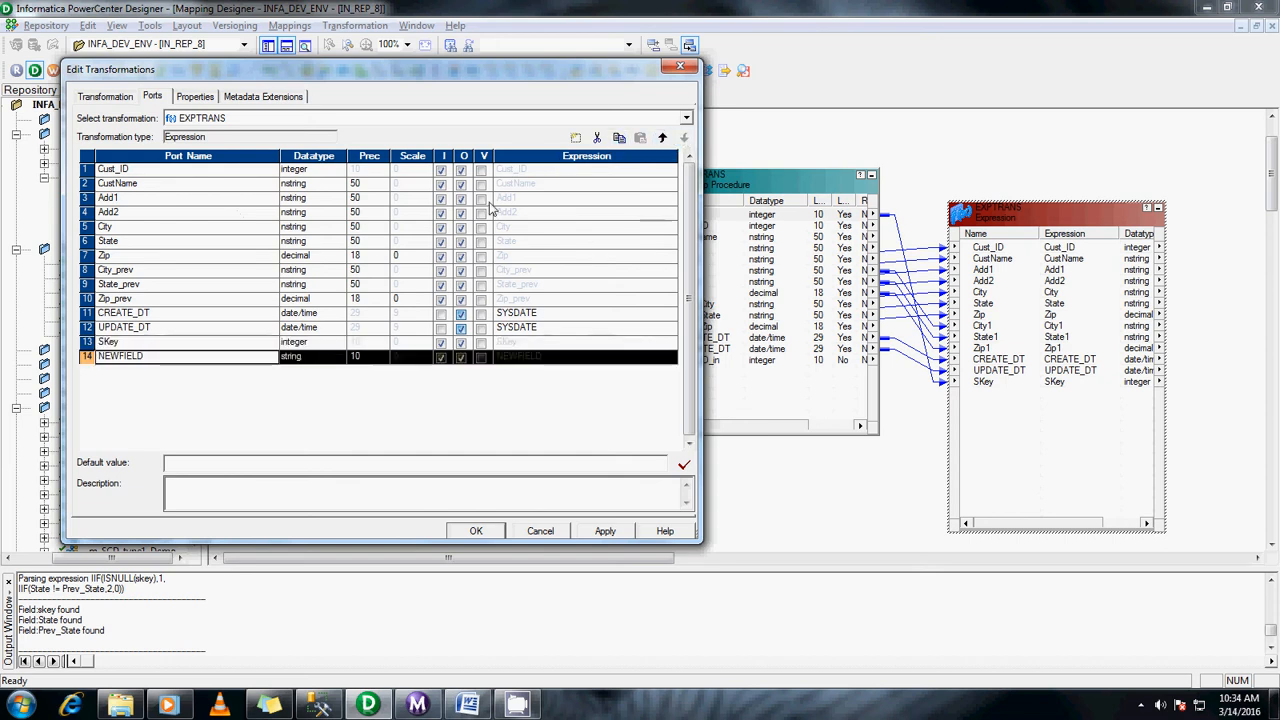
left_click(148, 356)
double_click(148, 356)
key("BackSpace")
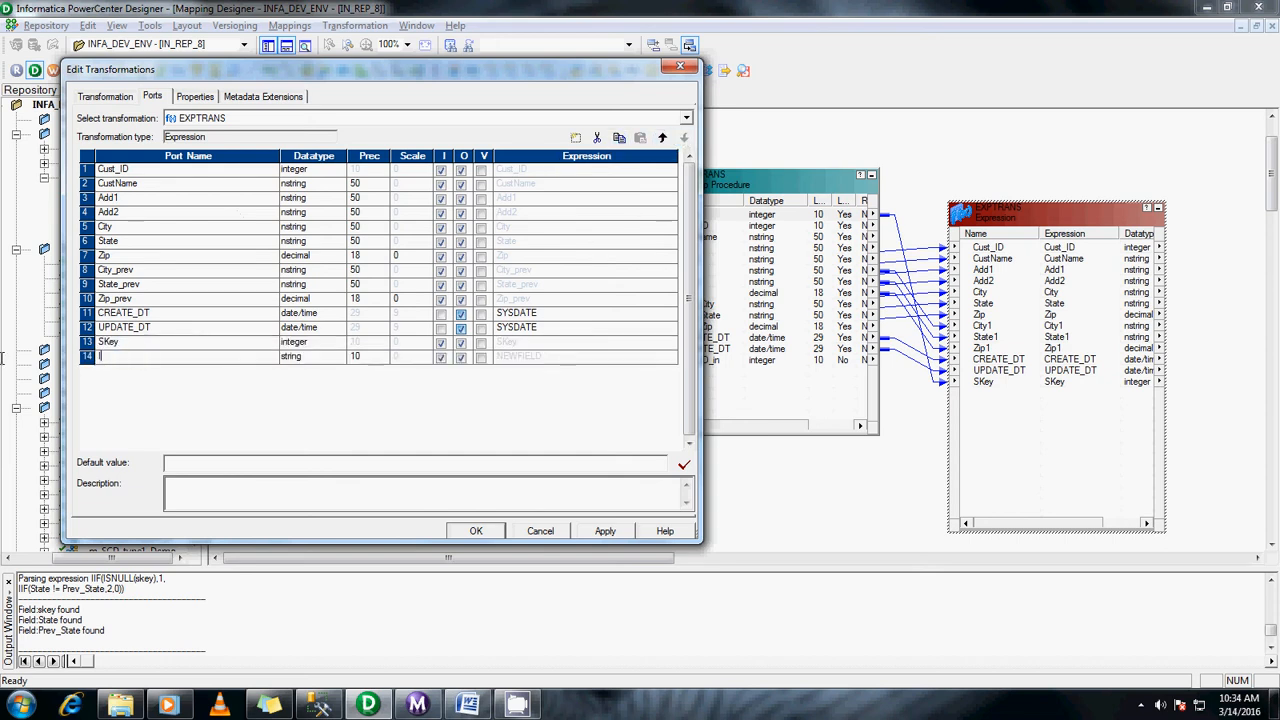
type("INS")
key("BackSpace")
key("Tab")
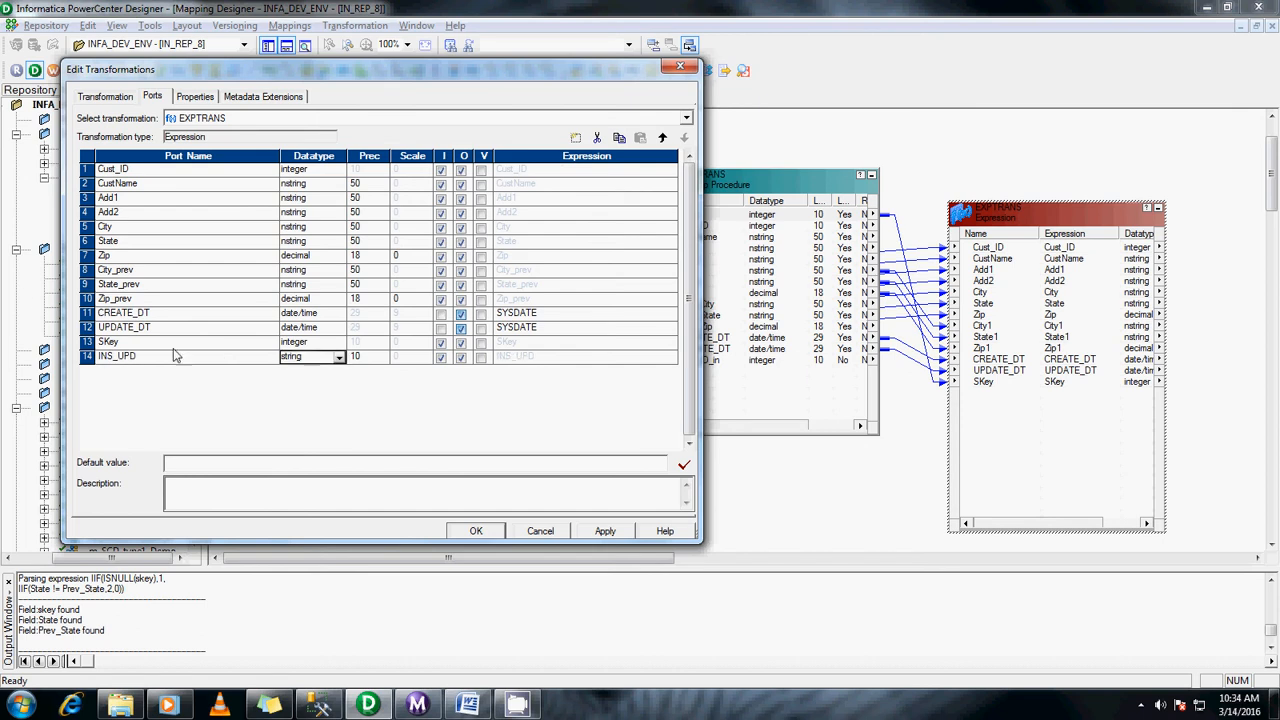
left_click(339, 358)
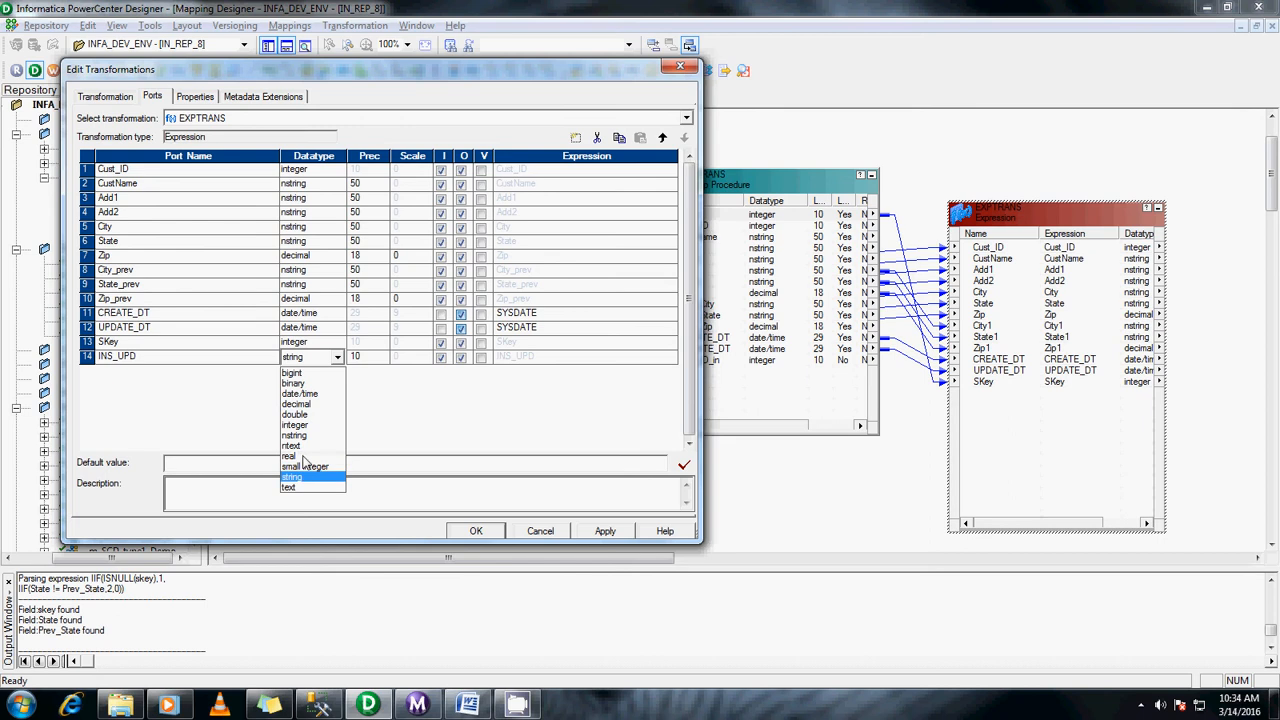
left_click(298, 425)
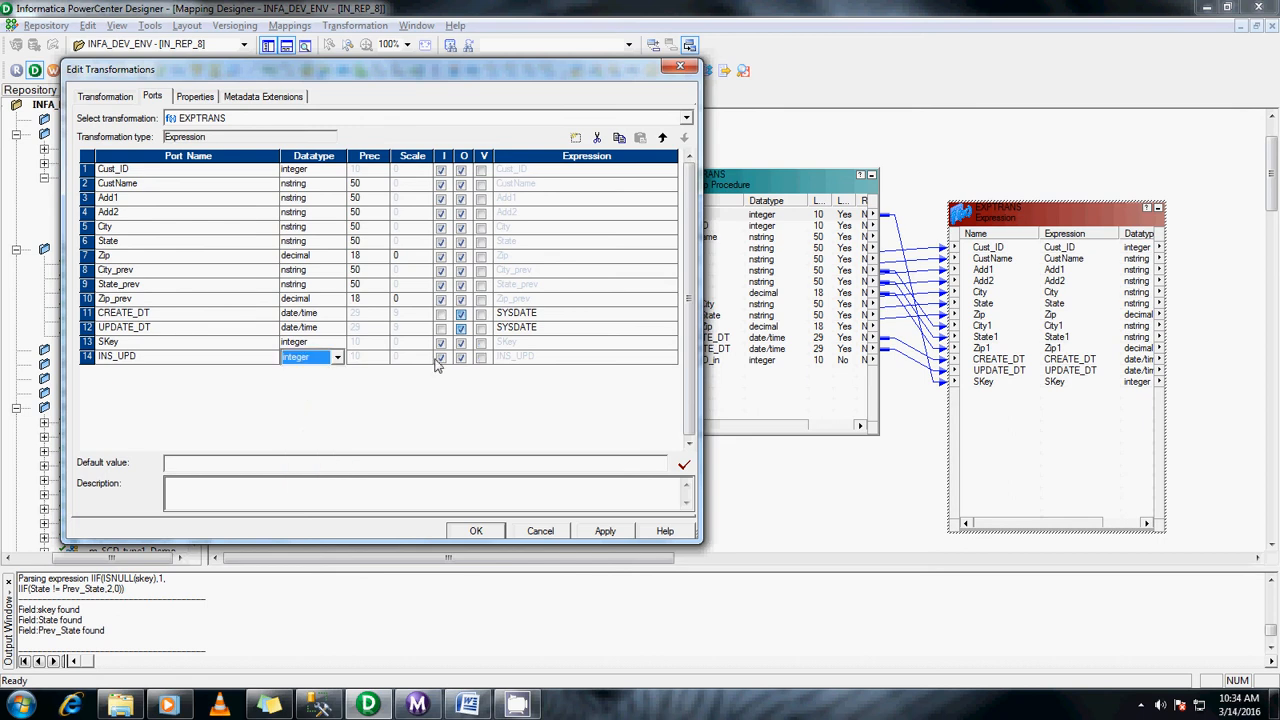
left_click(440, 358)
Step: Replace the default INS_UPD formula with the opening part IIF(ISNULL(SKey),1,IIF(
left_click(530, 358)
left_click(671, 357)
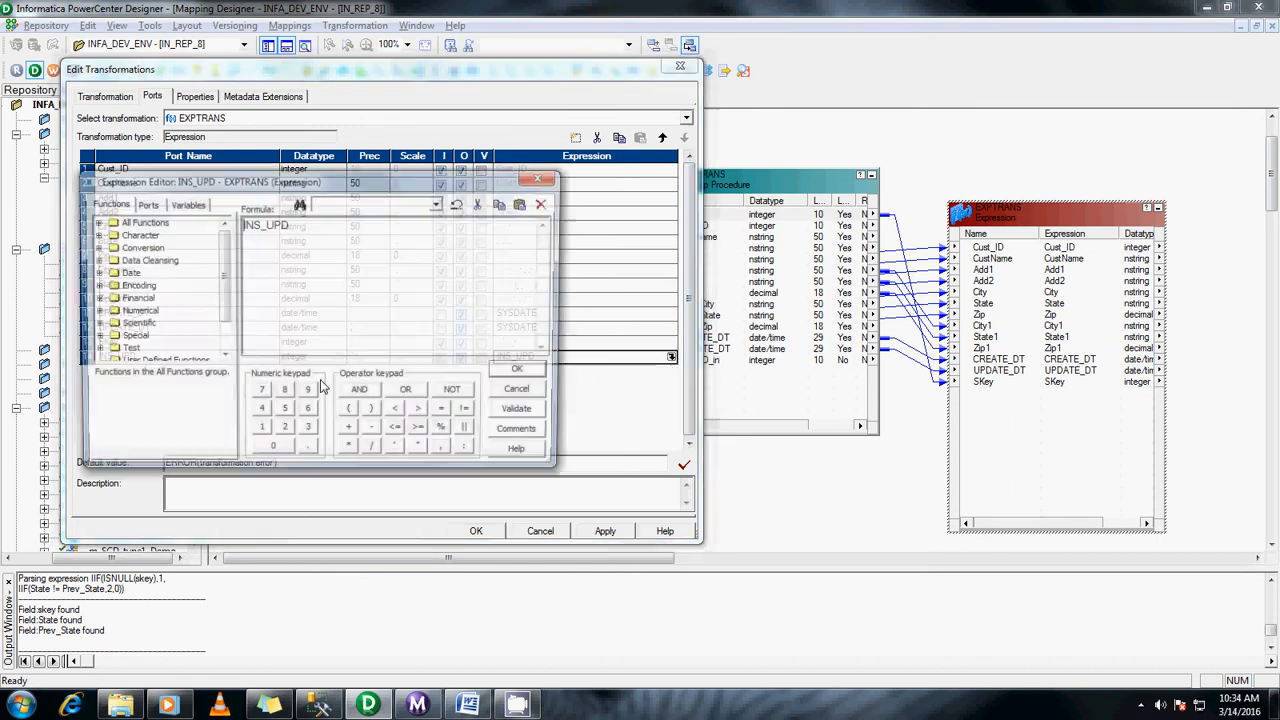
left_click(148, 204)
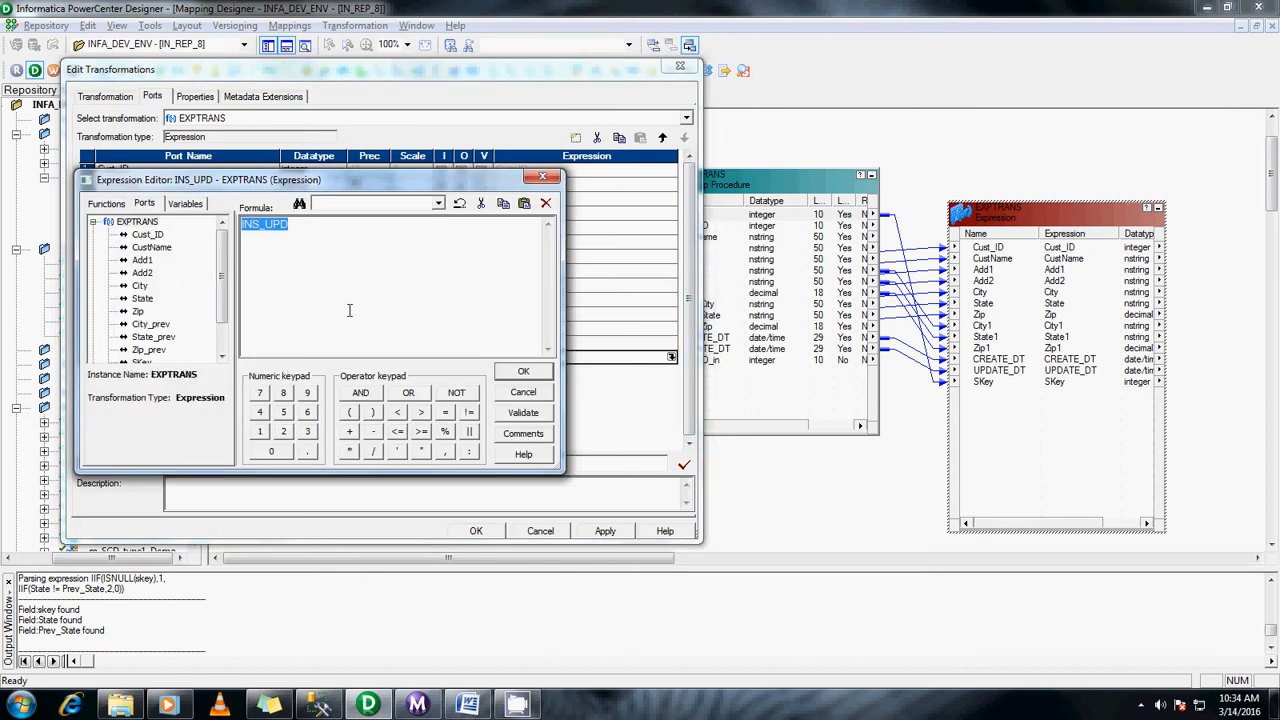
key("Delete")
type("IIF(ISNULL(")
scroll(184, 294, "down", 1)
type("(")
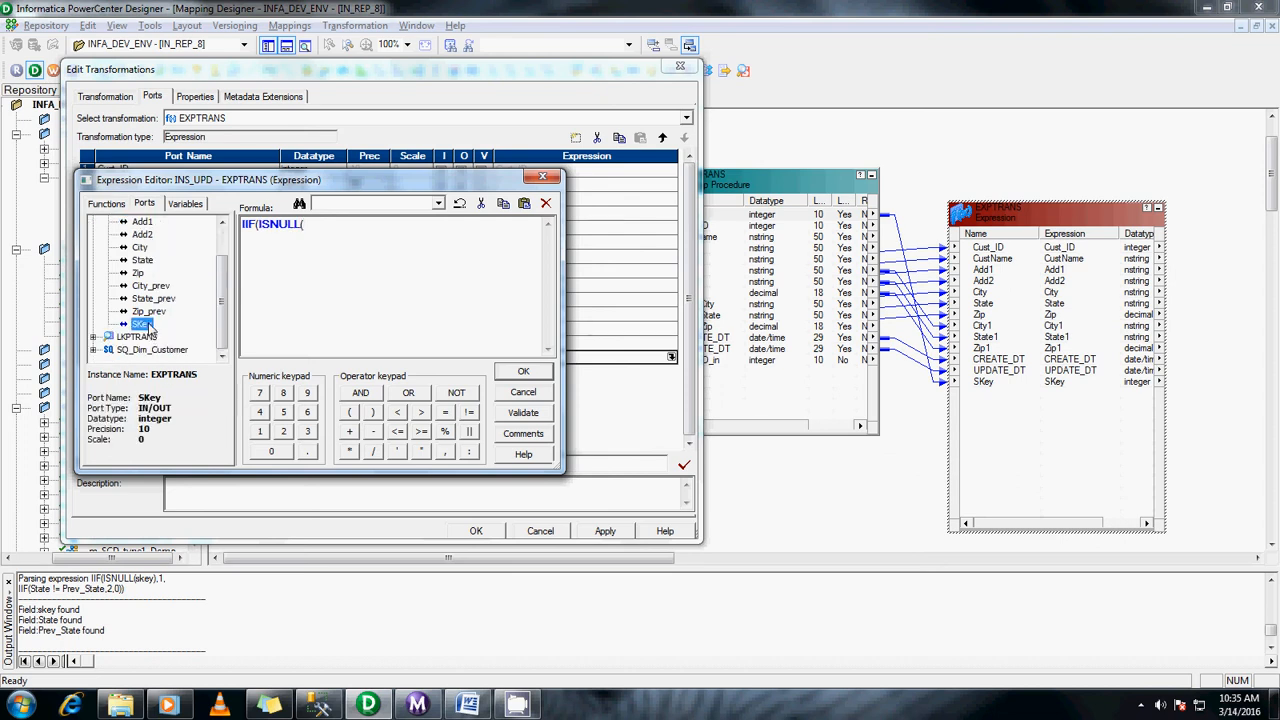
double_click(141, 324)
Step: Continue the INS_UPD formula with City != City_prev OR State != State_prev OR Zip != Zip_prev,2,0)
mouse_move(224, 318)
left_mouse_down()
mouse_move(233, 284)
mouse_move(230, 305)
left_mouse_up()
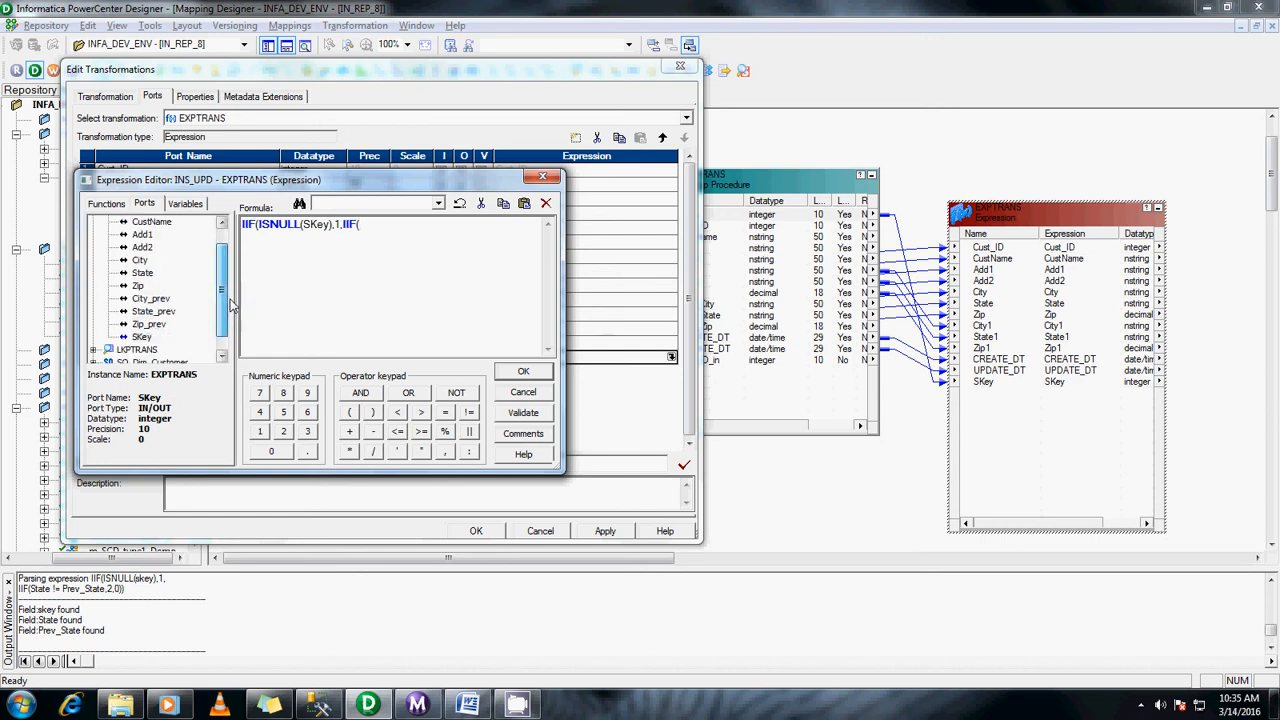
double_click(140, 260)
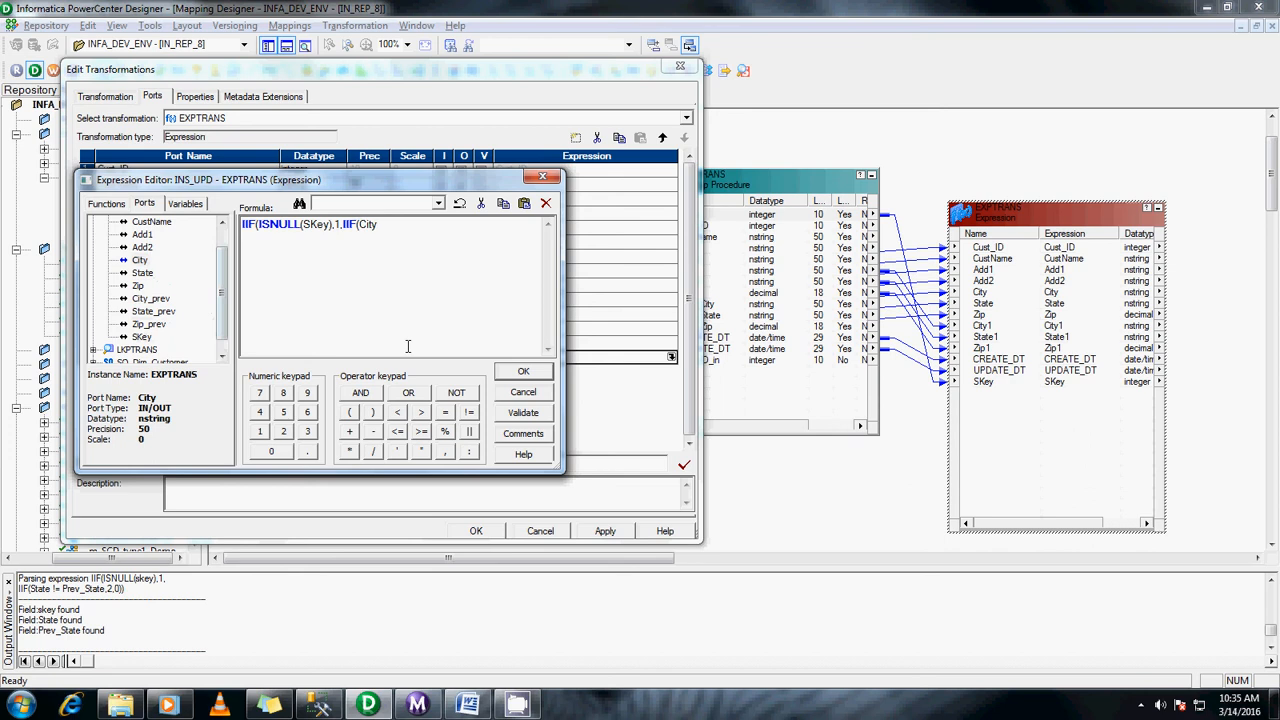
left_click(468, 412)
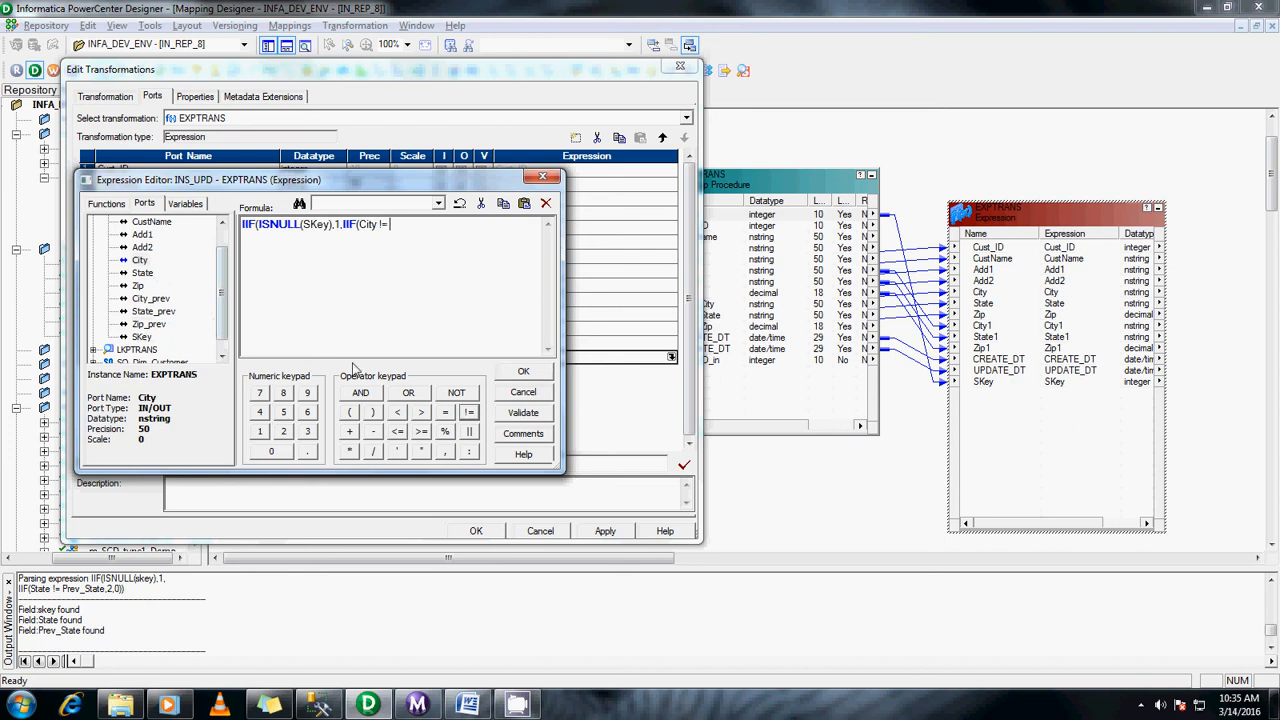
double_click(155, 299)
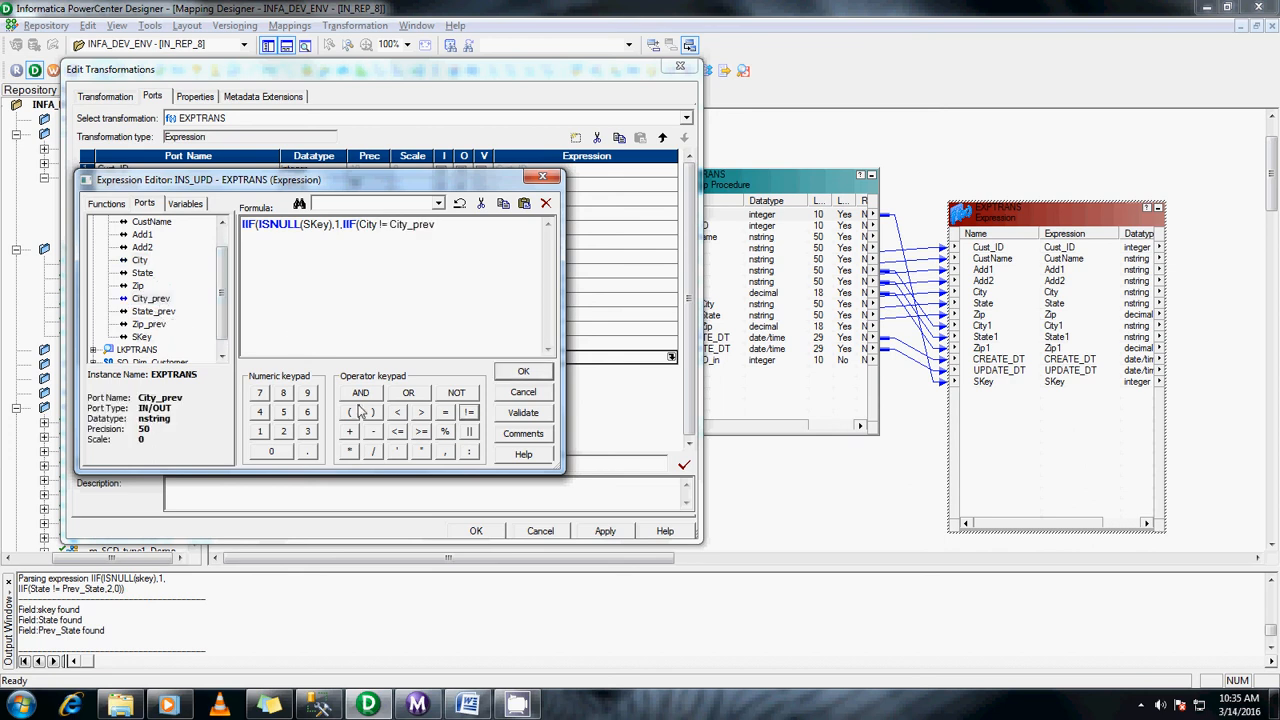
left_click(408, 392)
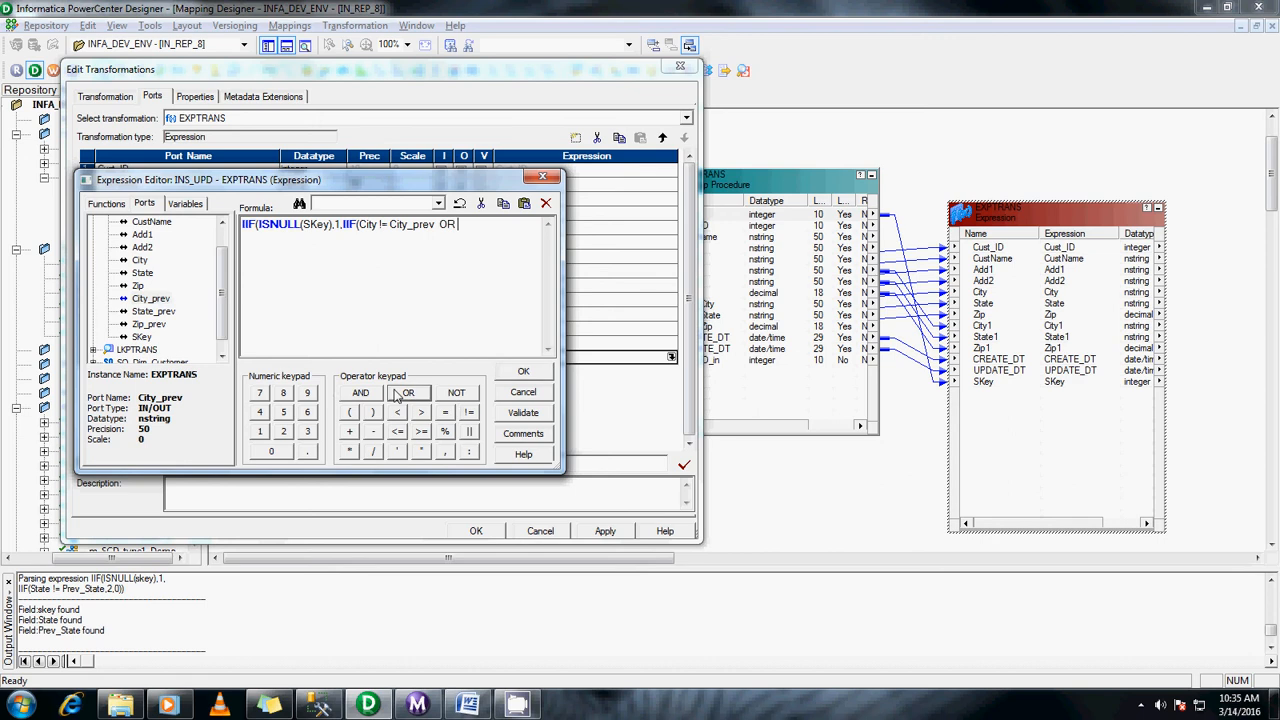
double_click(143, 273)
left_click(469, 412)
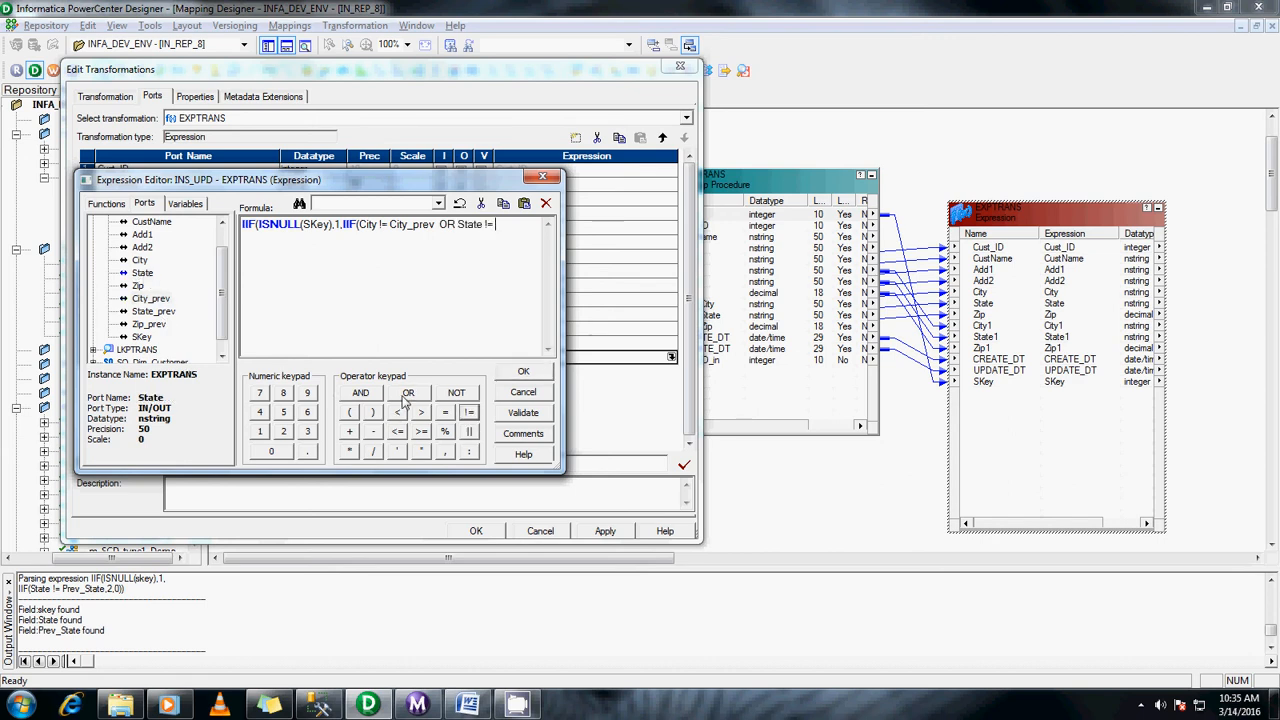
double_click(150, 313)
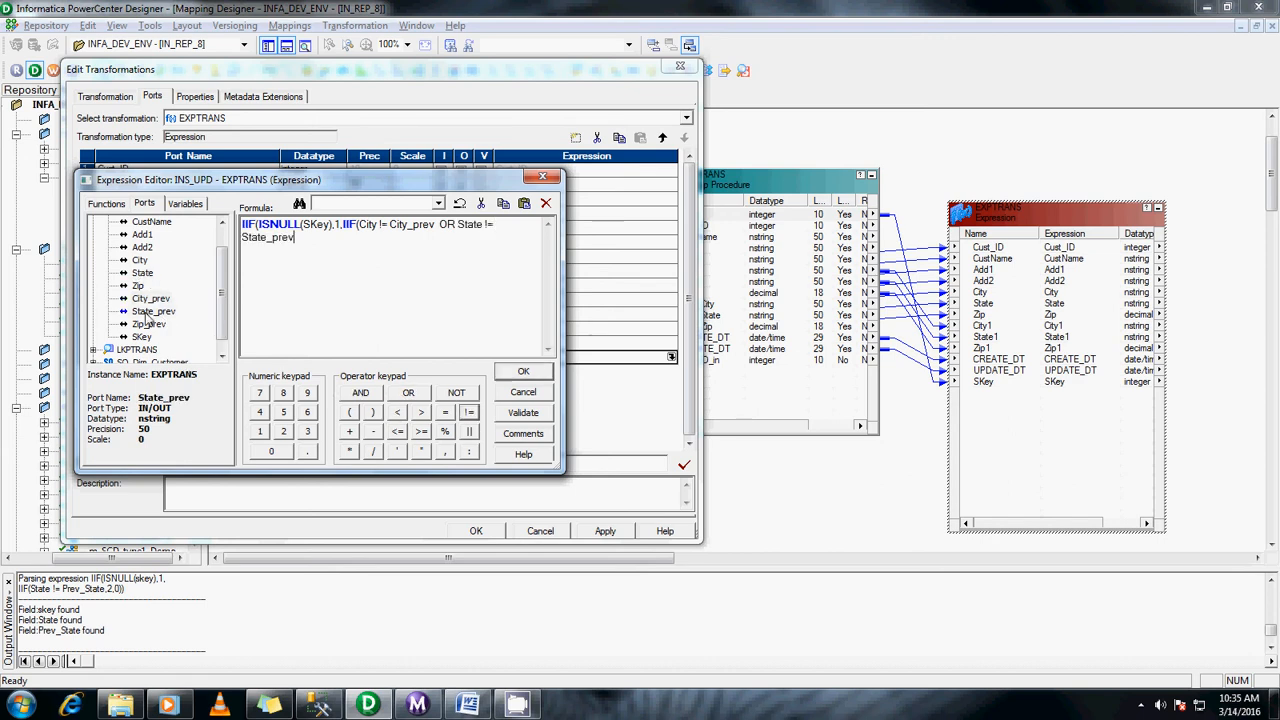
left_click(408, 392)
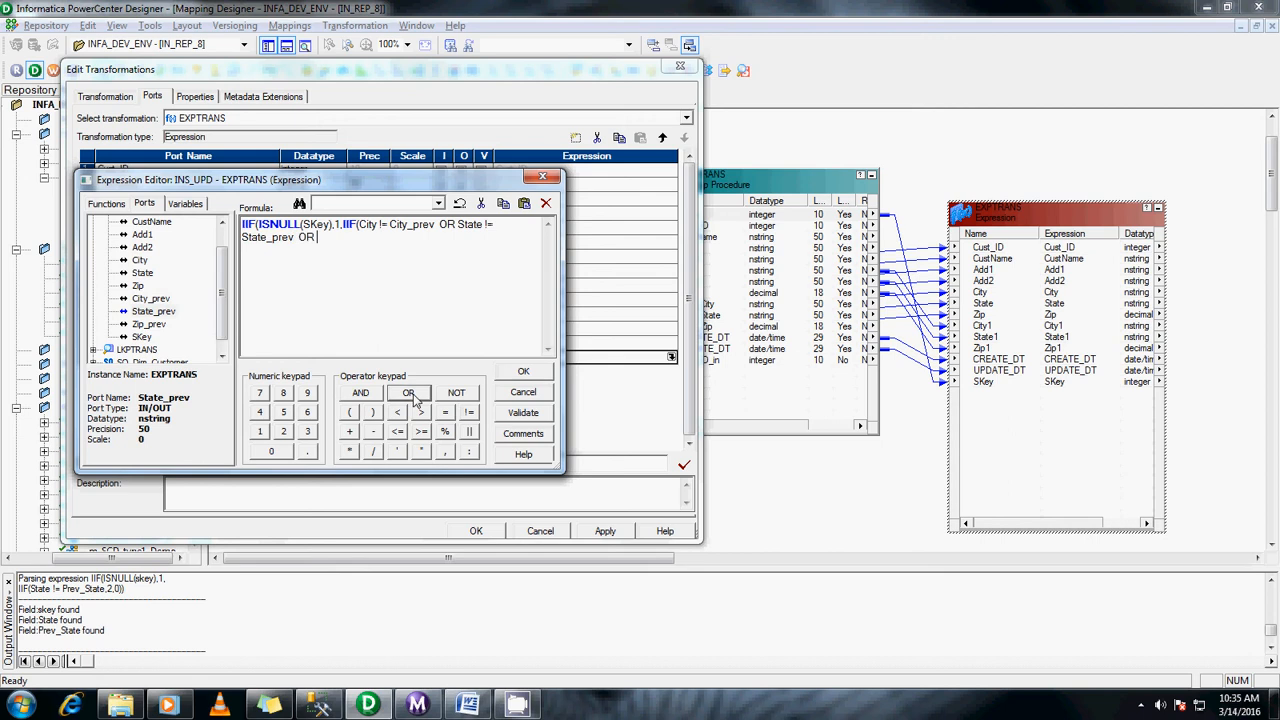
double_click(141, 288)
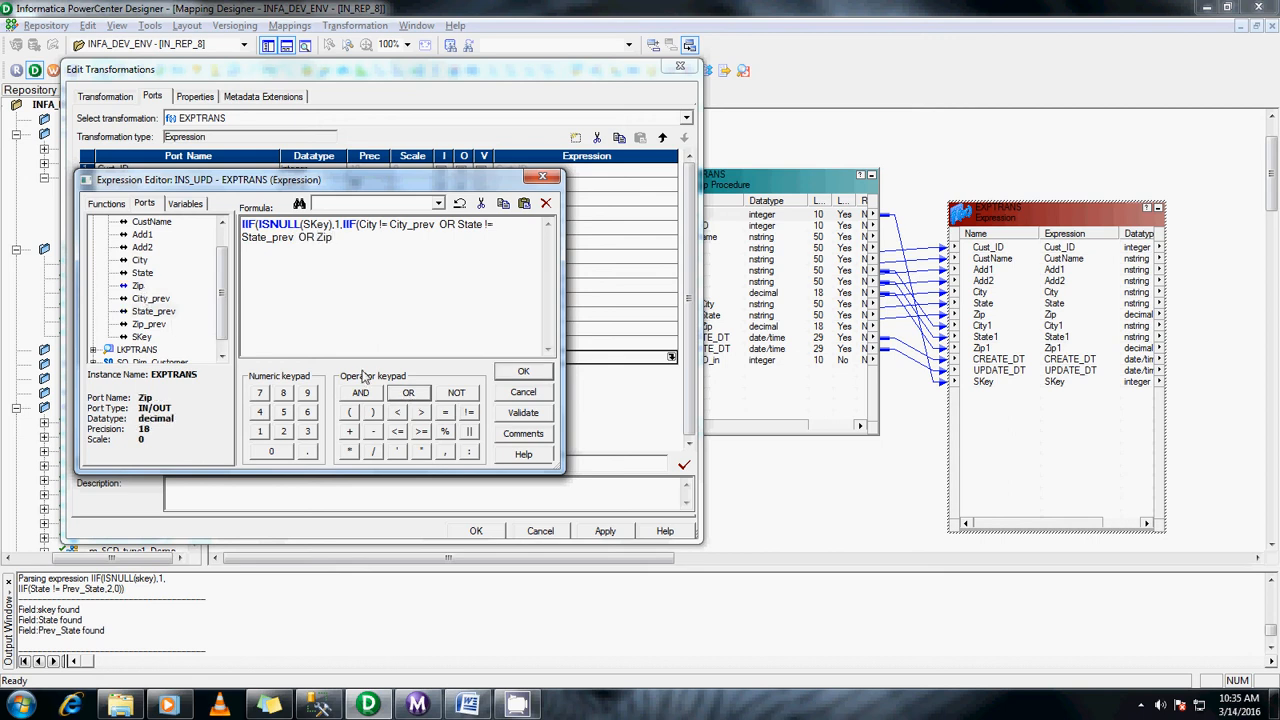
left_click(466, 412)
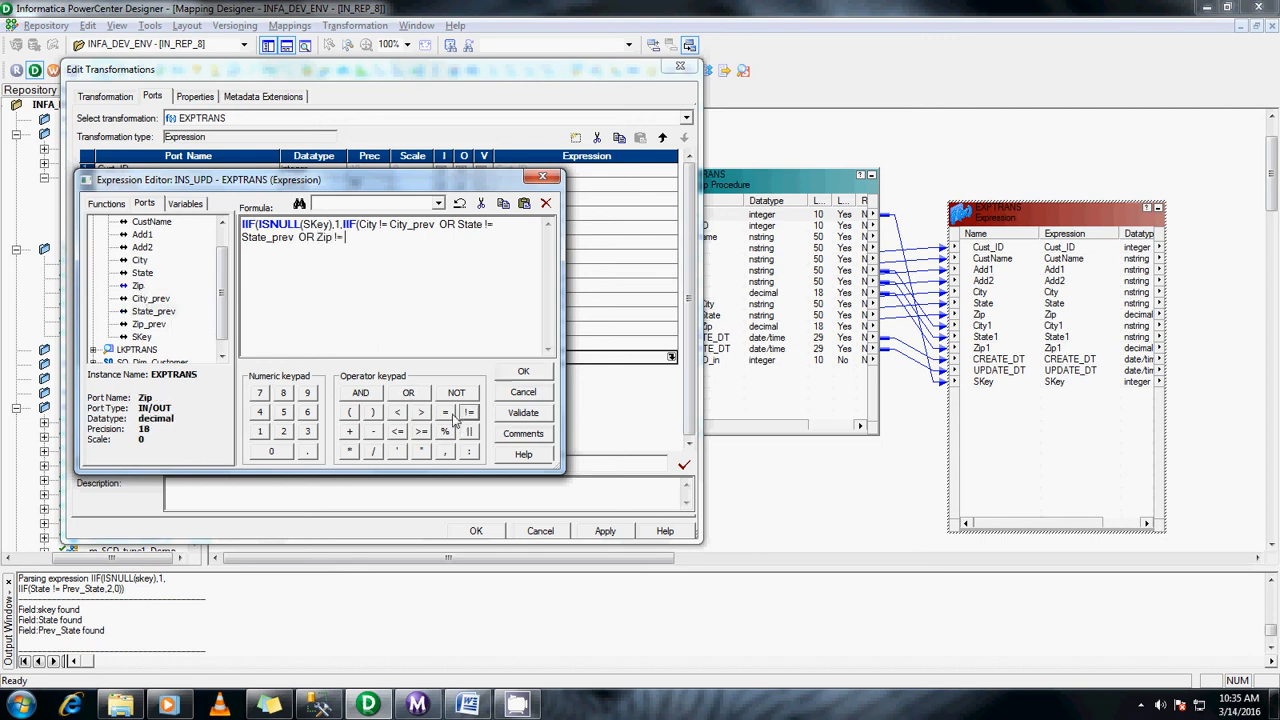
double_click(150, 325)
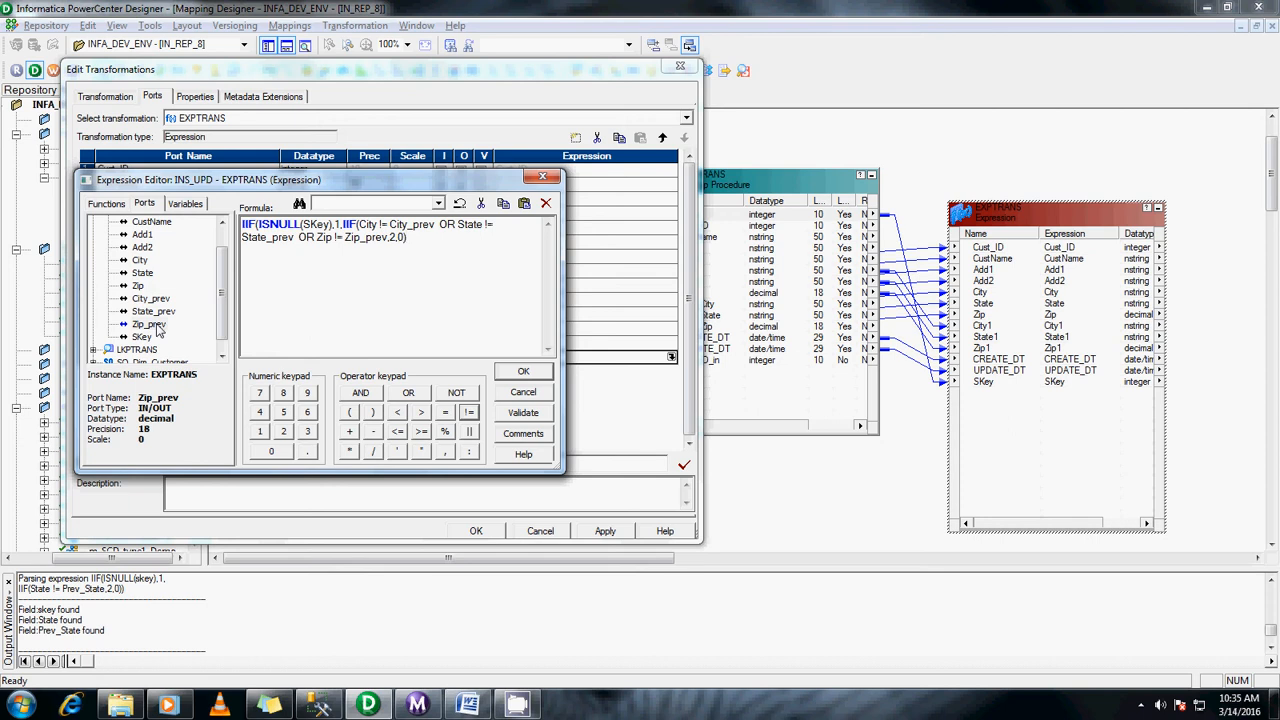
Step: Validate the INS_UPD formula, adding the second closing parenthesis at its end
left_click(533, 414)
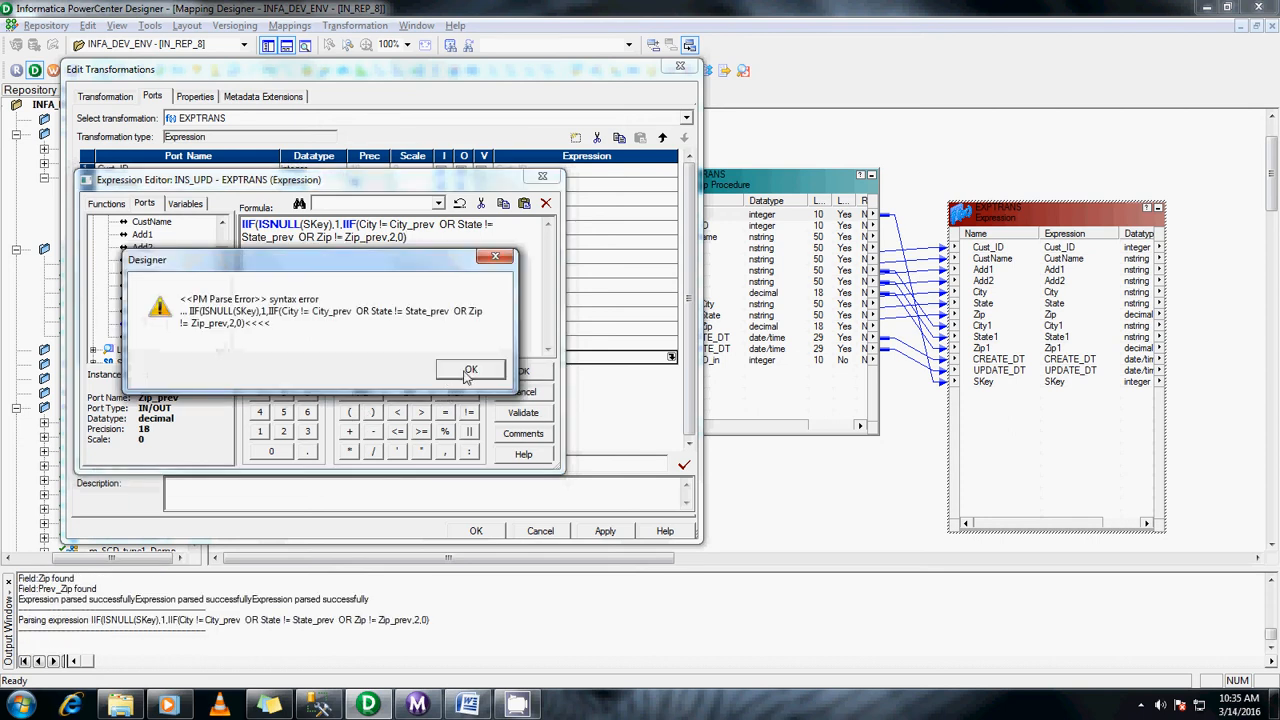
left_click(466, 372)
left_click(449, 236)
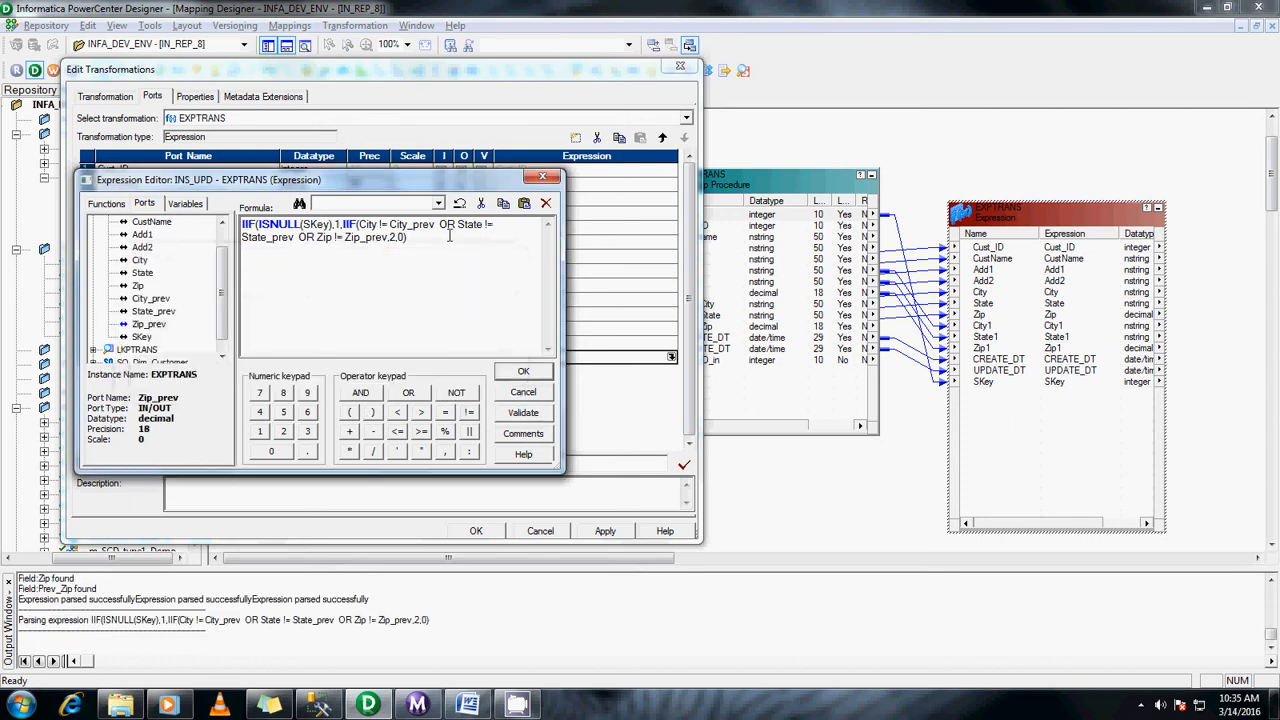
left_click(523, 412)
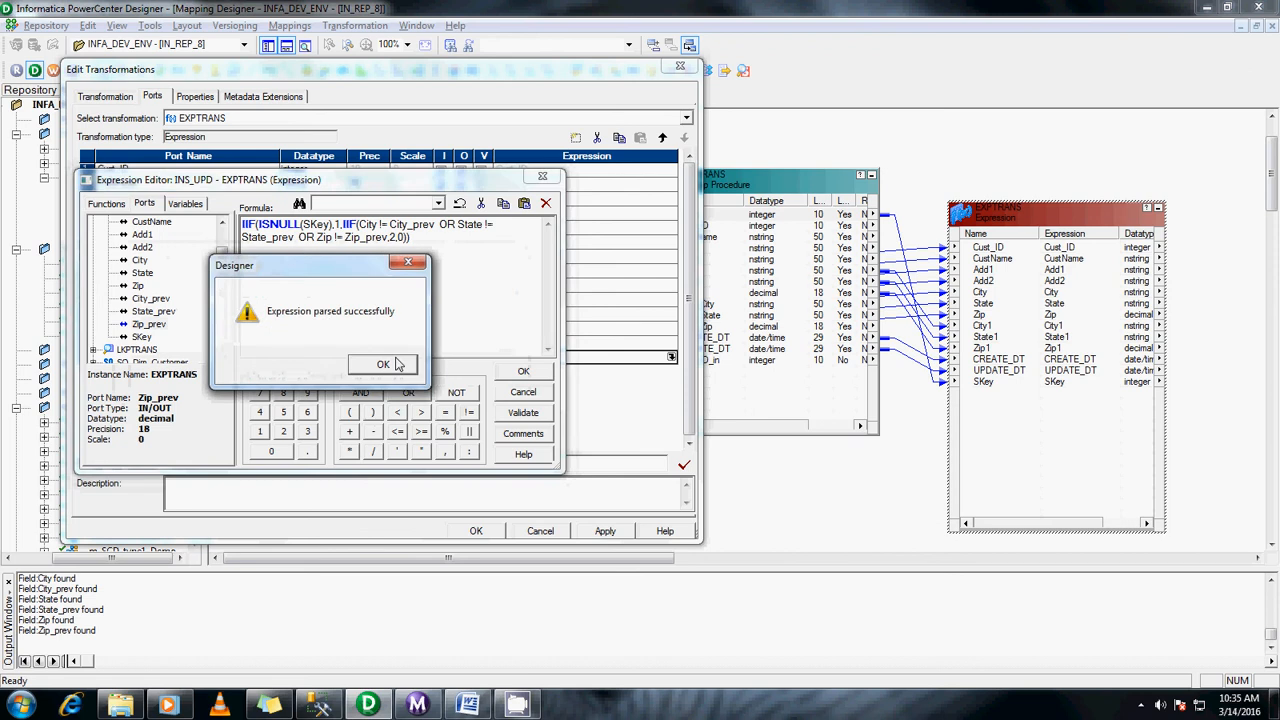
left_click(460, 363)
Step: Accept the INS_UPD formula and apply the port changes to the Expression transformation
left_click(523, 371)
left_click(601, 533)
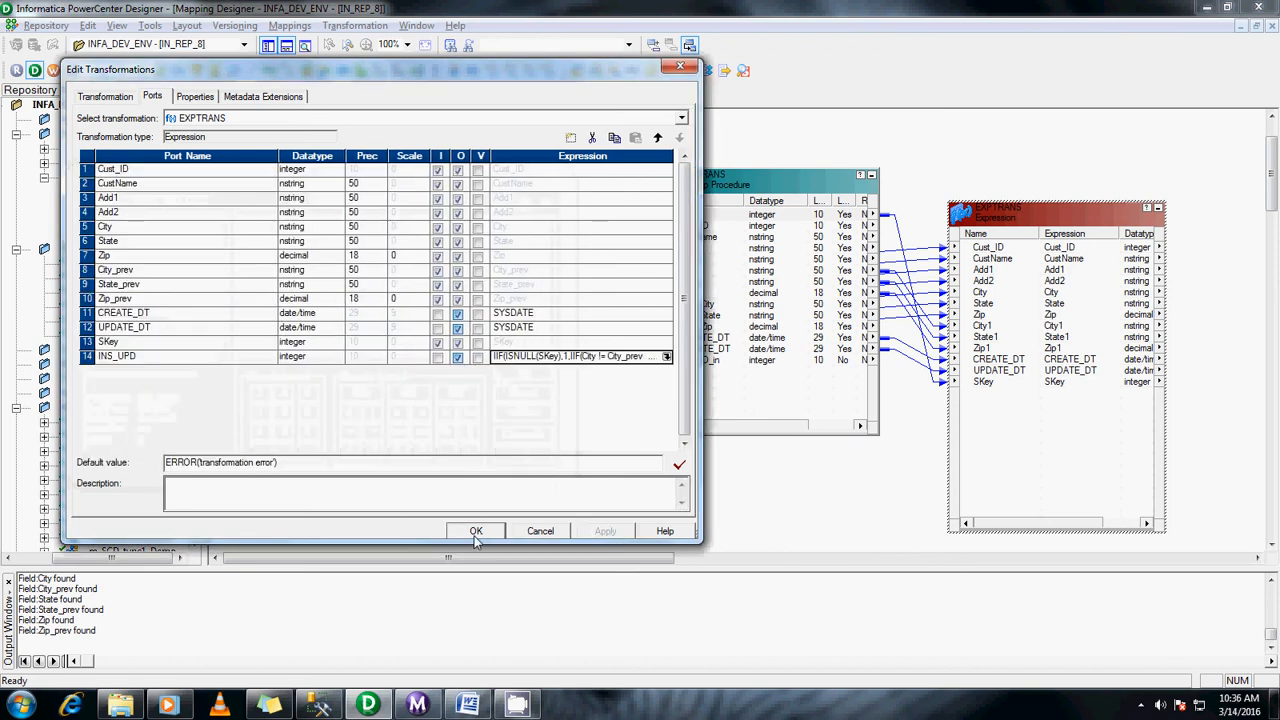
left_click(476, 531)
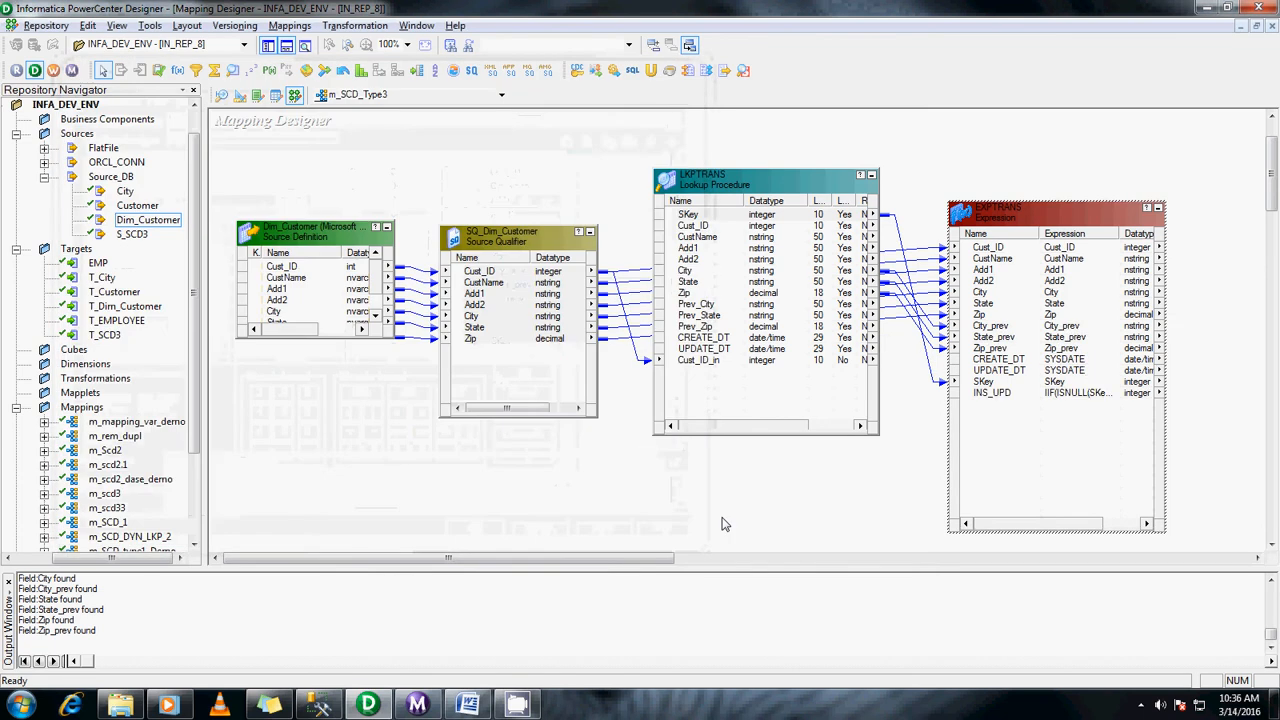
Step: Save the mapping and add a Router transformation beside the Expression transformation
key("ctrl+s")
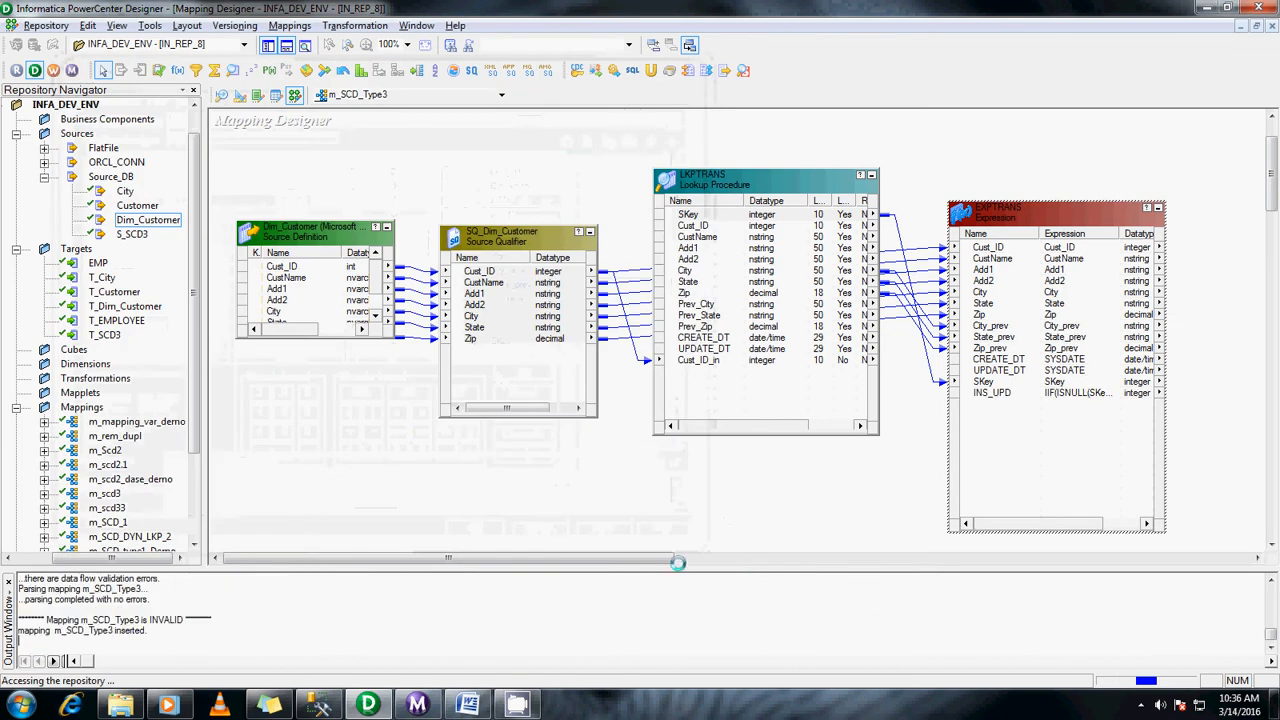
left_click_drag(670, 560, 858, 578)
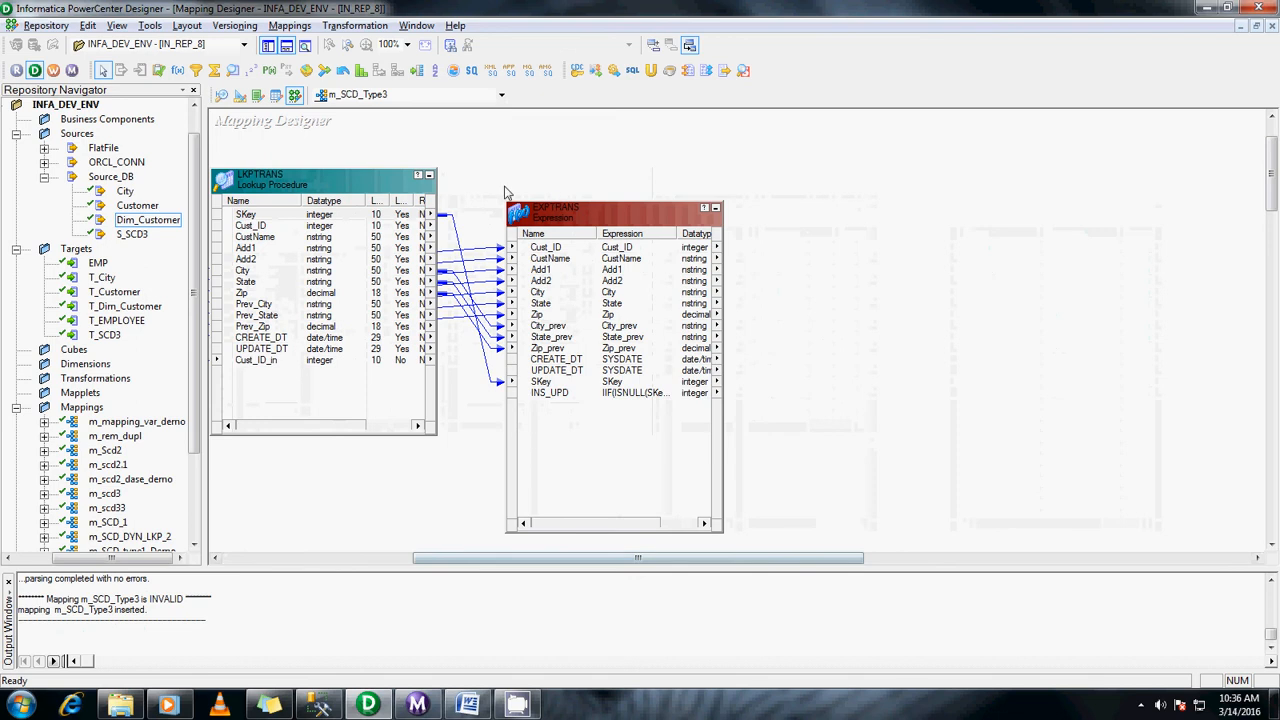
left_click(416, 70)
left_click_drag(913, 416, 988, 457)
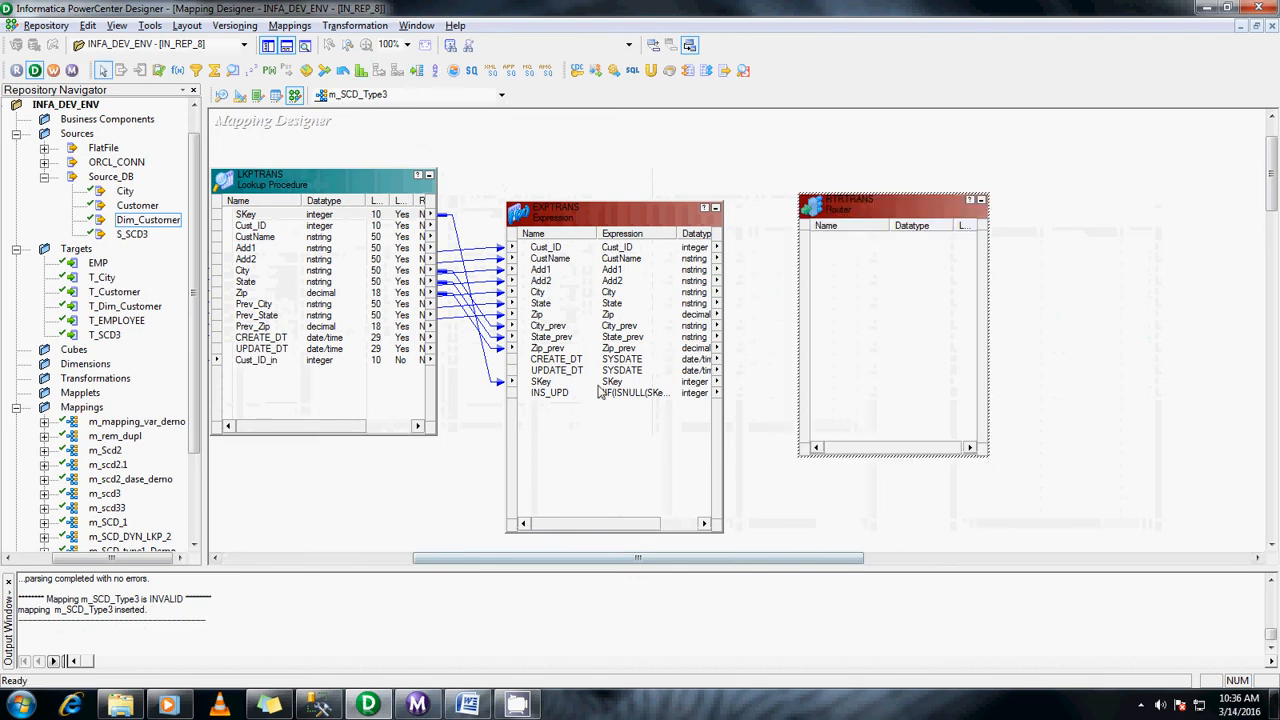
Step: Link all Expression ports from Cust_ID through INS_UPD into the Router transformation
left_click(561, 395)
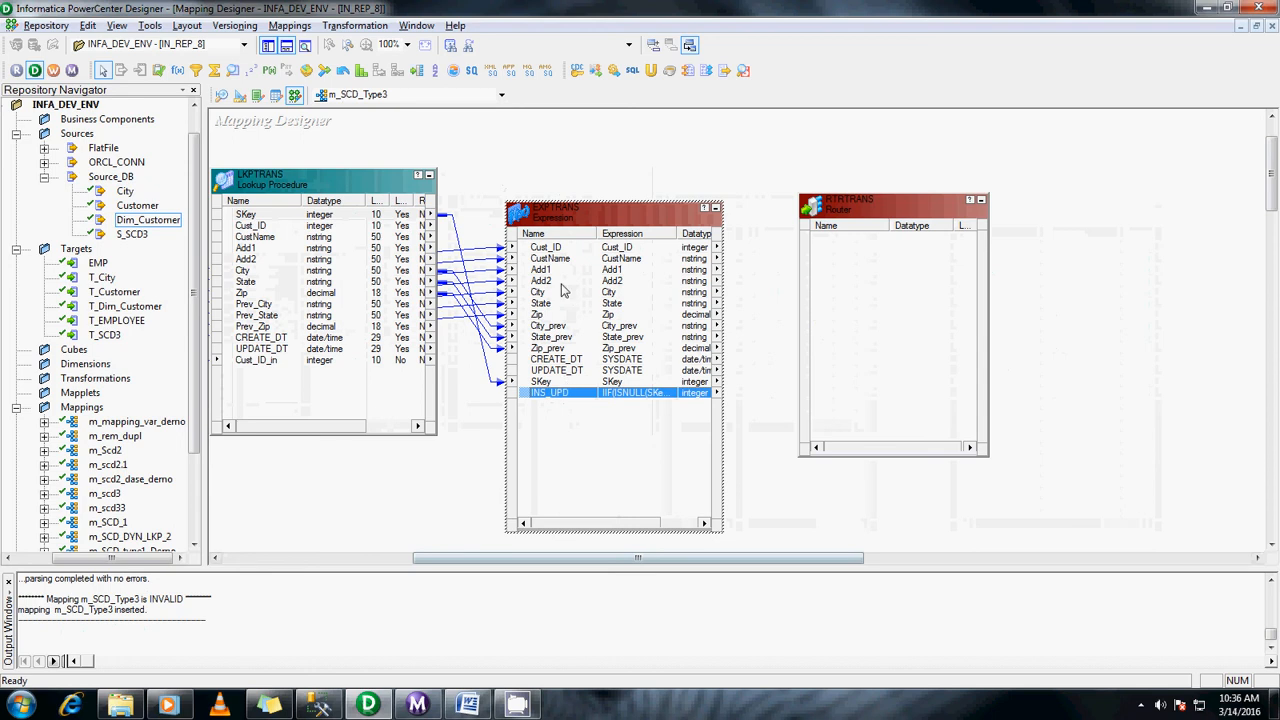
left_click(562, 250, "shift")
left_click_drag(560, 270, 910, 268)
Step: Add two groups to the Router transformation and name the first one INSERT
double_click(864, 416)
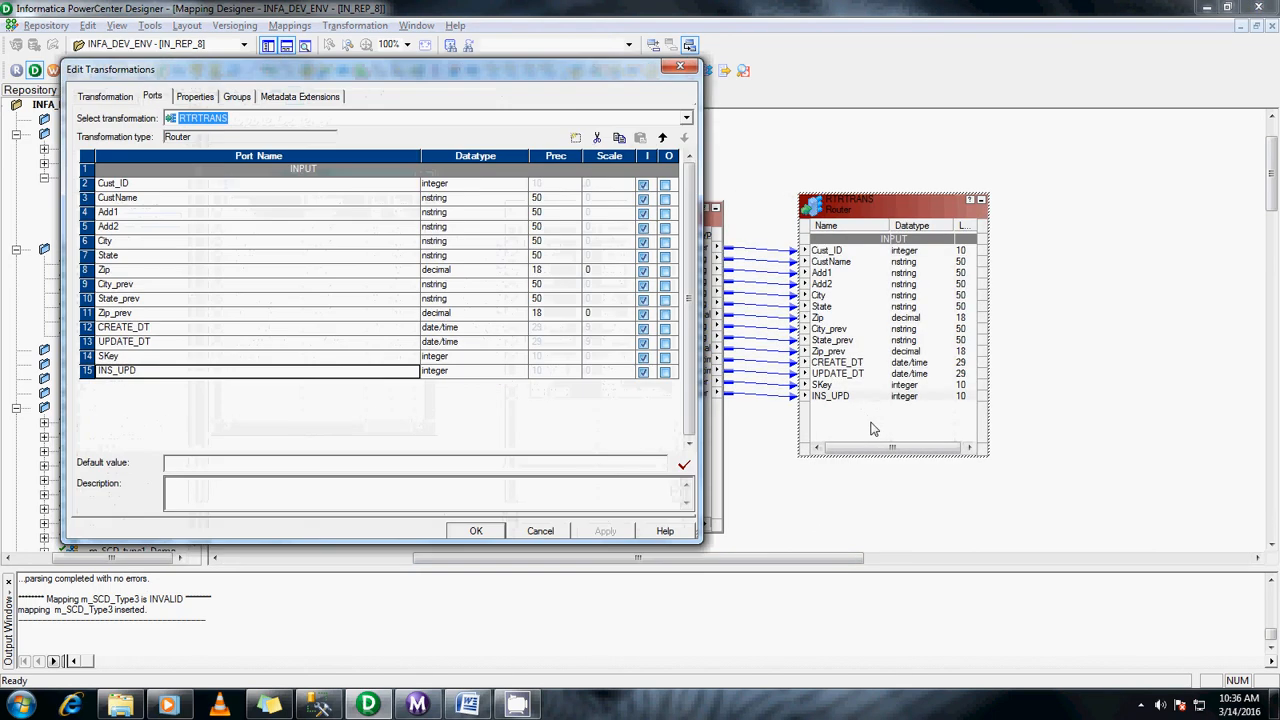
left_click(237, 96)
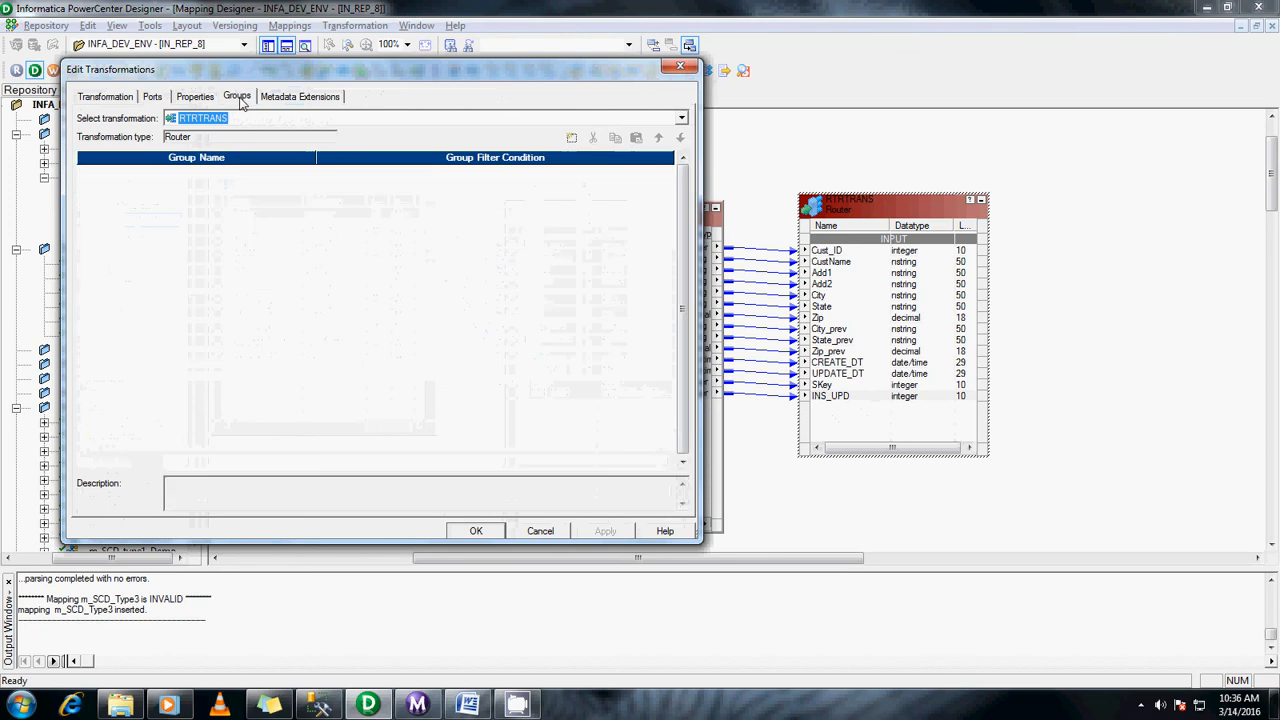
left_click(571, 137)
left_click(571, 137)
left_click(160, 172)
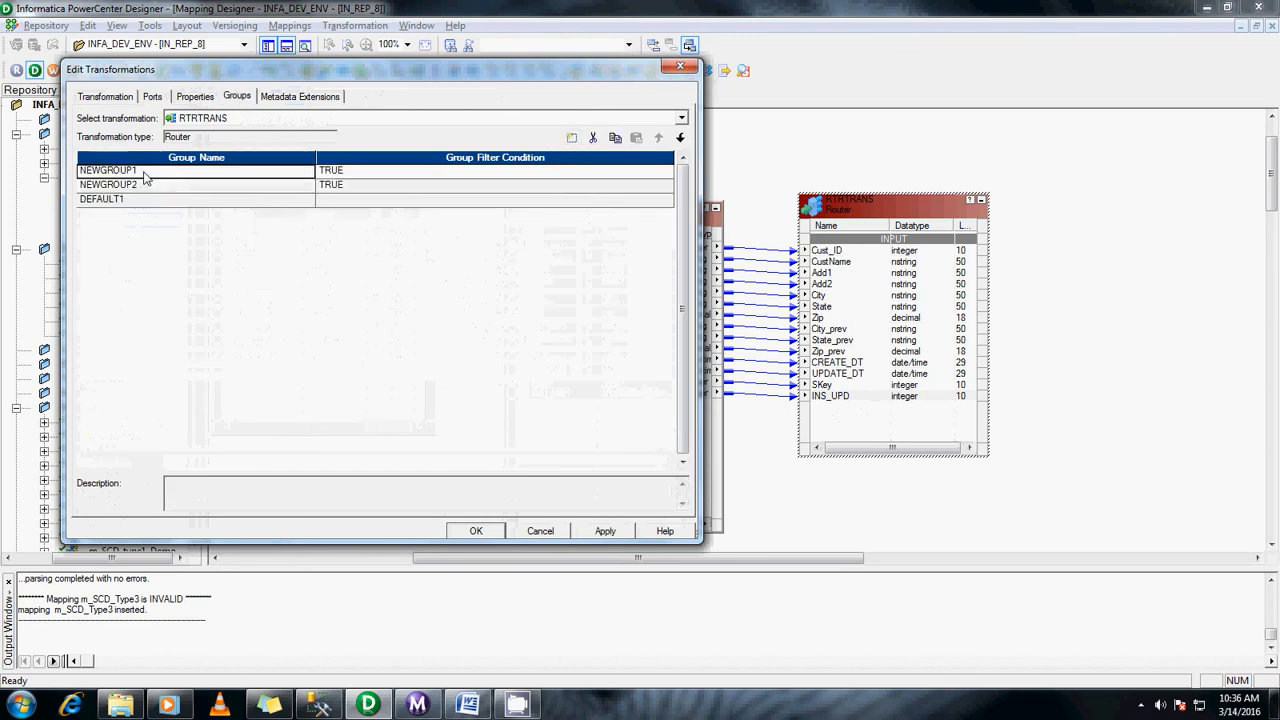
left_click(155, 172)
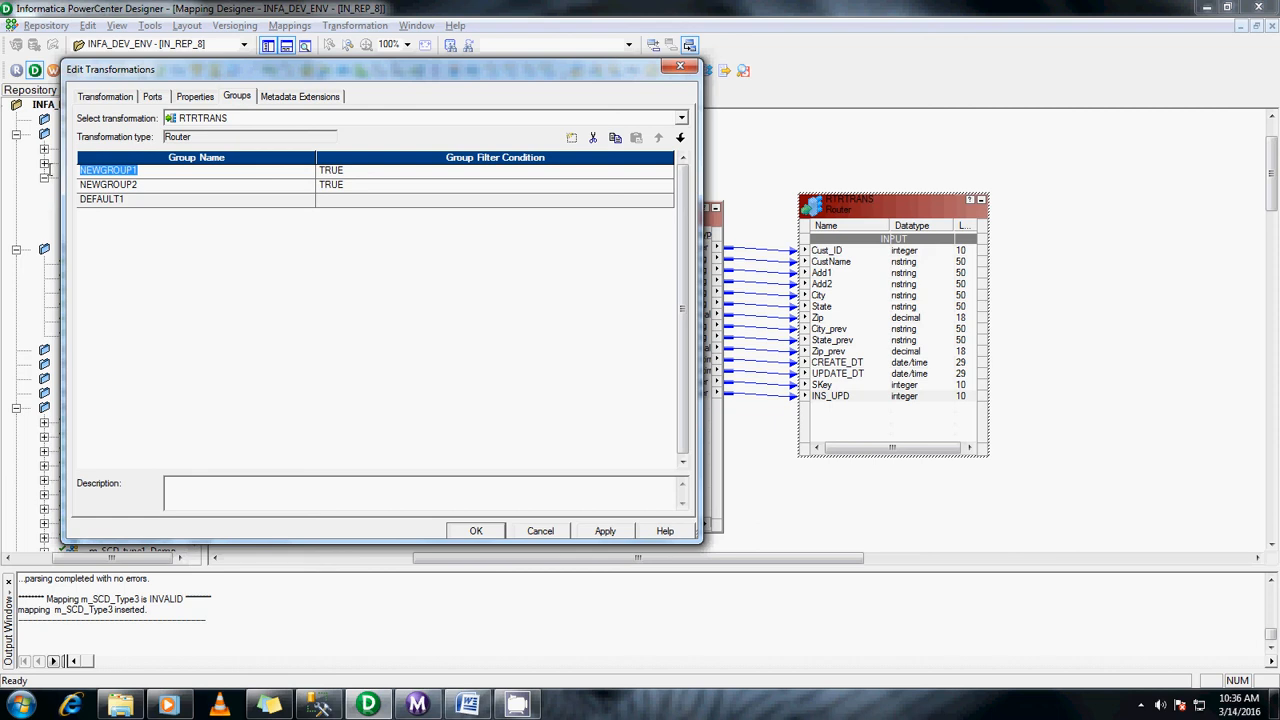
type("INSERT")
key("Tab")
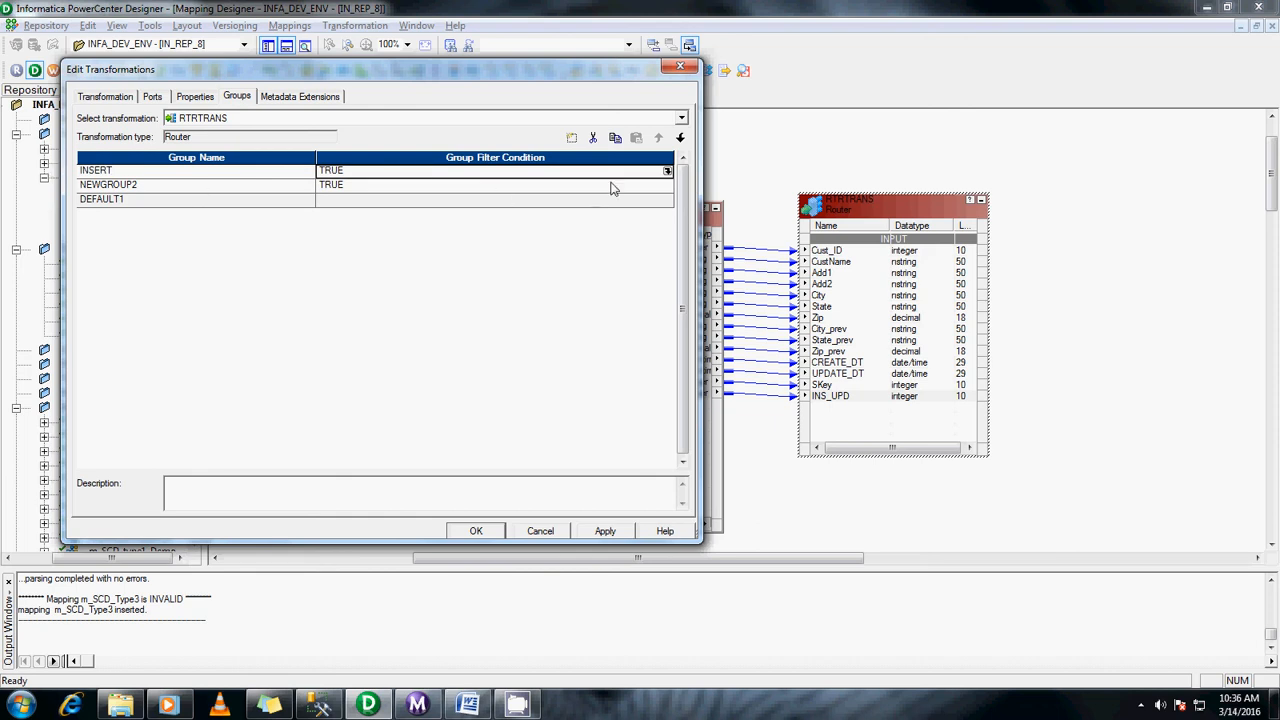
Step: Replace the INSERT group's filter condition with IIF(INS_UPD=1,TRUE,FALSE) and validate it
left_click(667, 171)
double_click(255, 224)
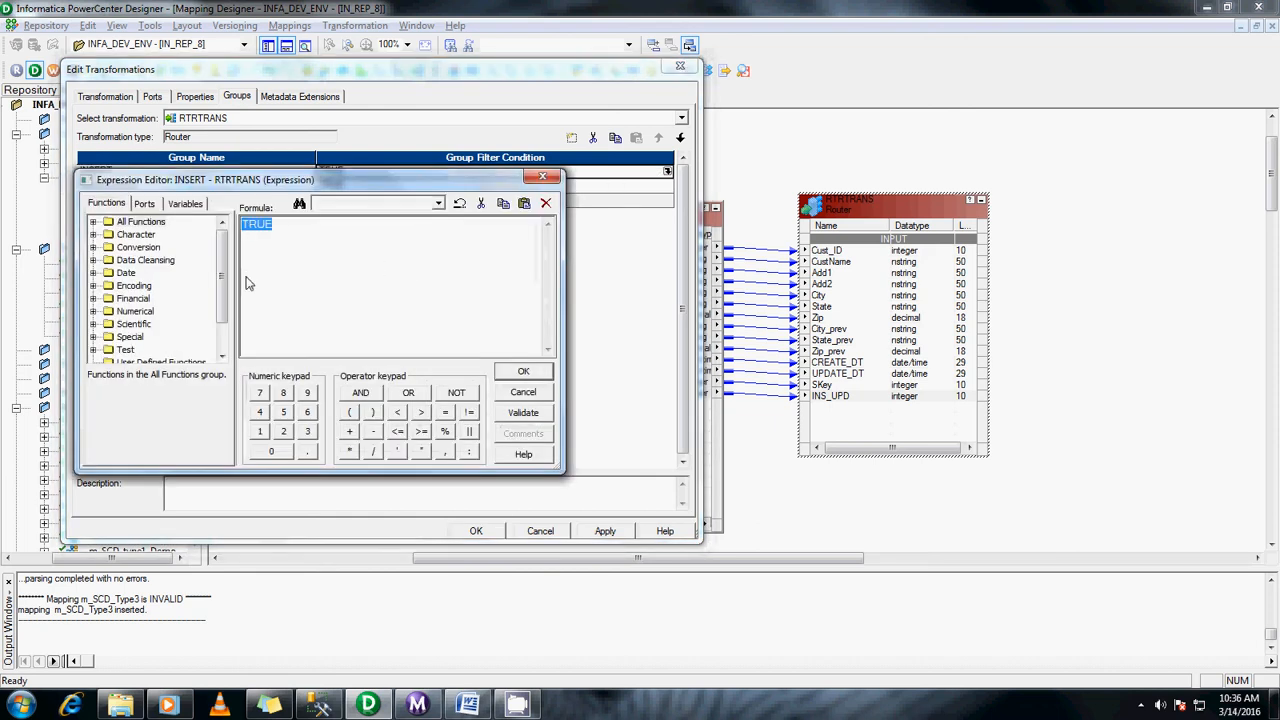
key("Delete")
left_click(146, 205)
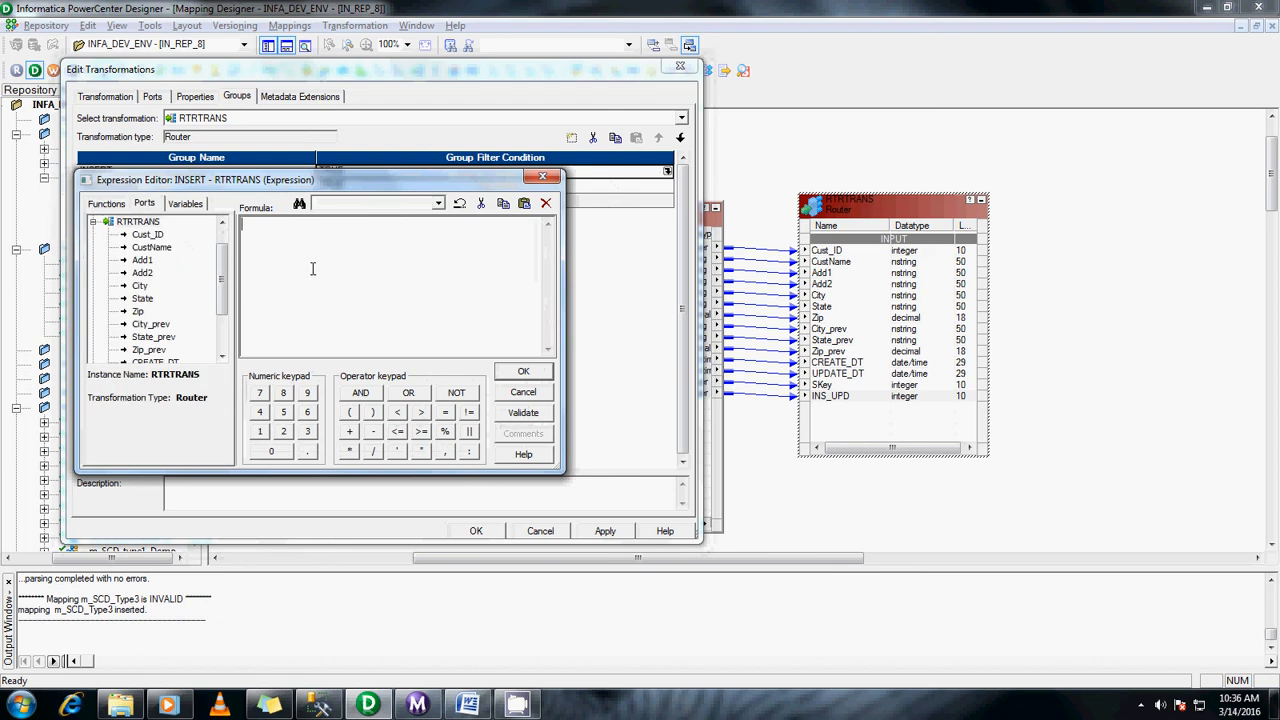
left_click(272, 259)
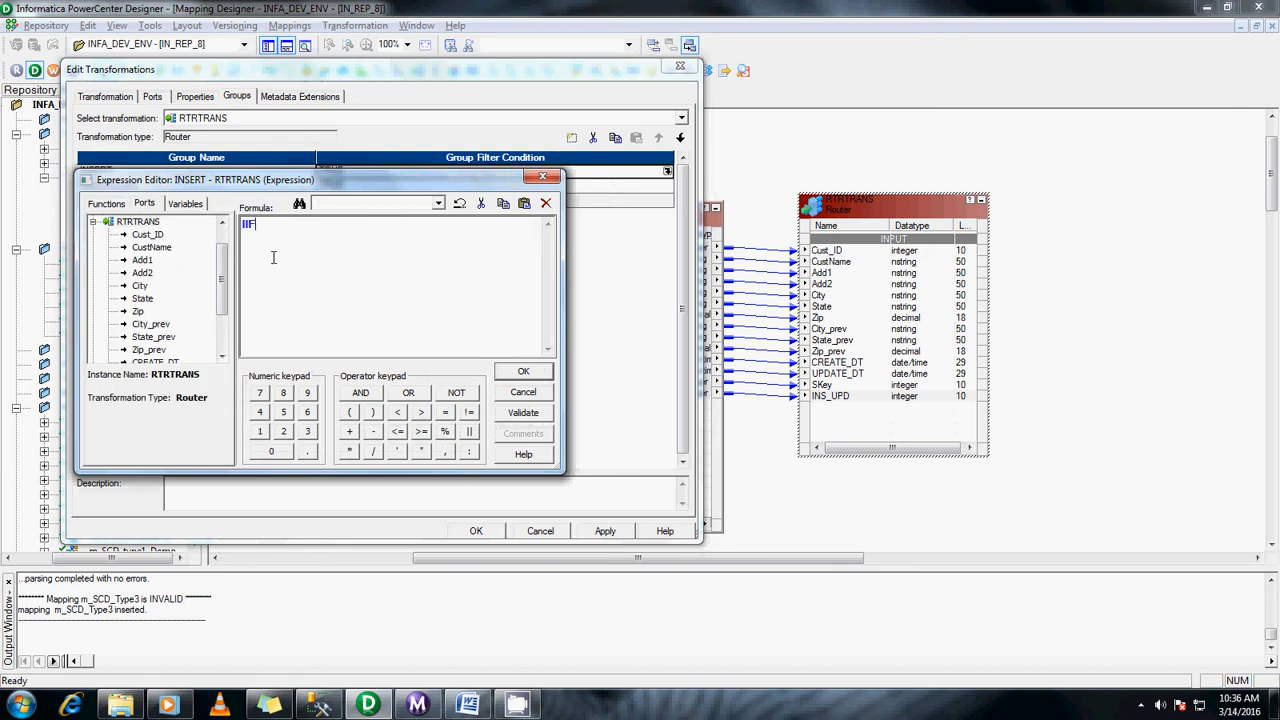
left_click_drag(222, 280, 222, 315)
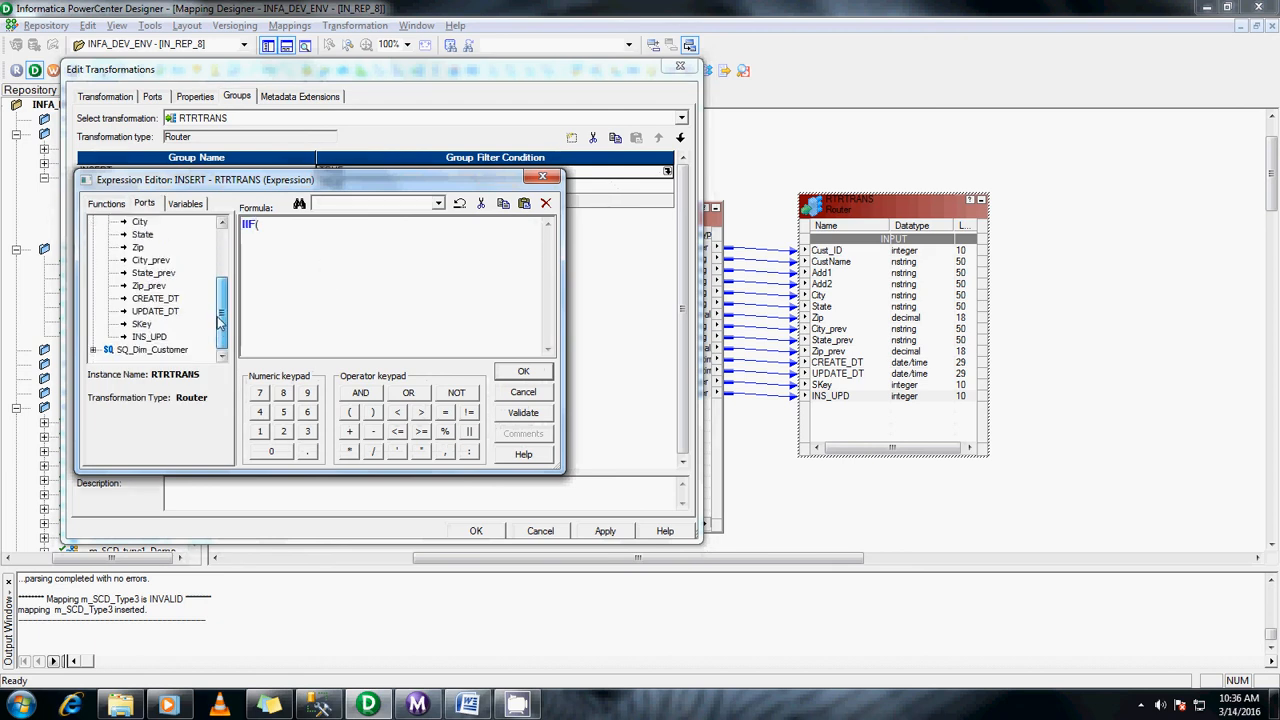
double_click(149, 337)
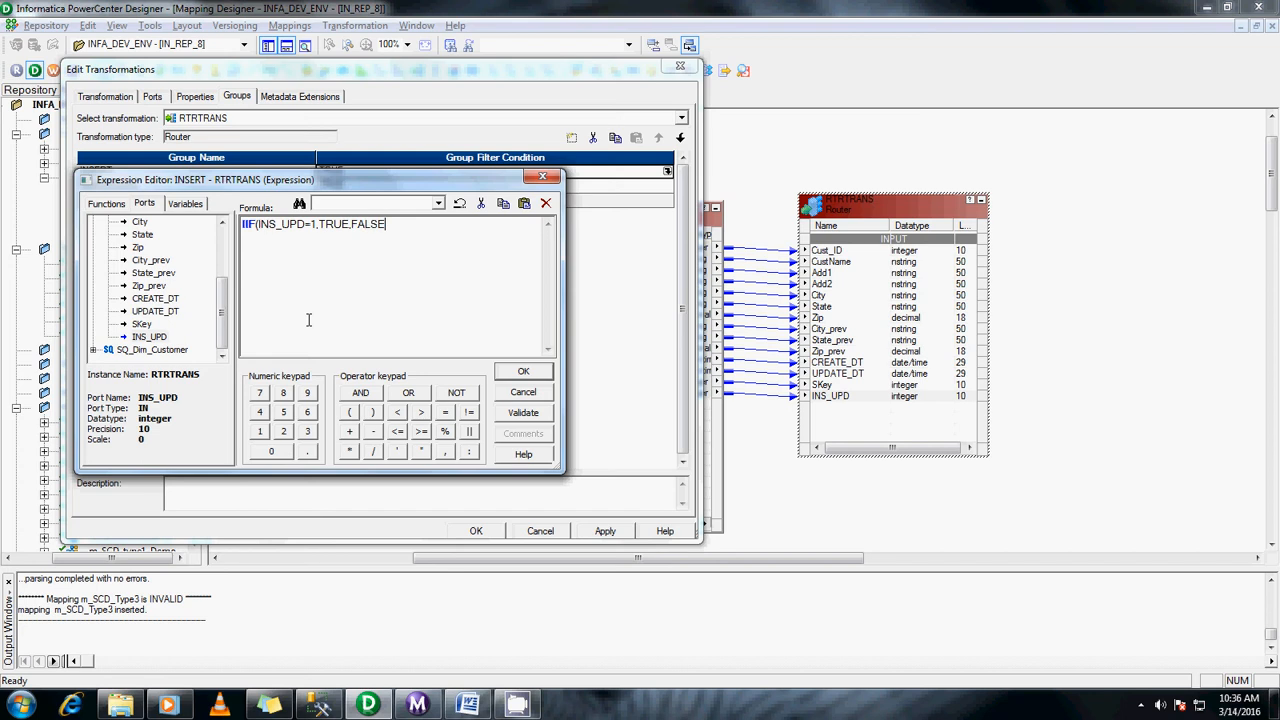
left_click(543, 418)
key("Return")
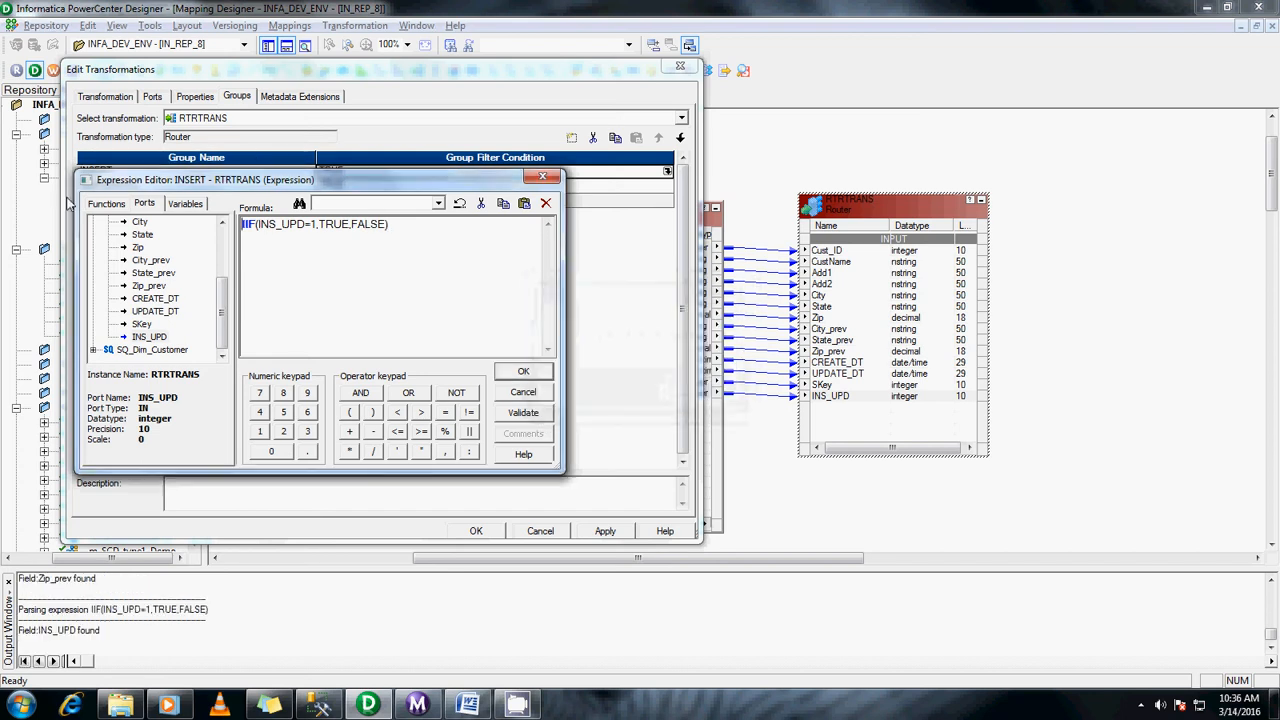
Step: Copy the INSERT group's whole filter formula for reuse and accept the expression
left_click_drag(380, 228, 178, 224)
key("ctrl+c")
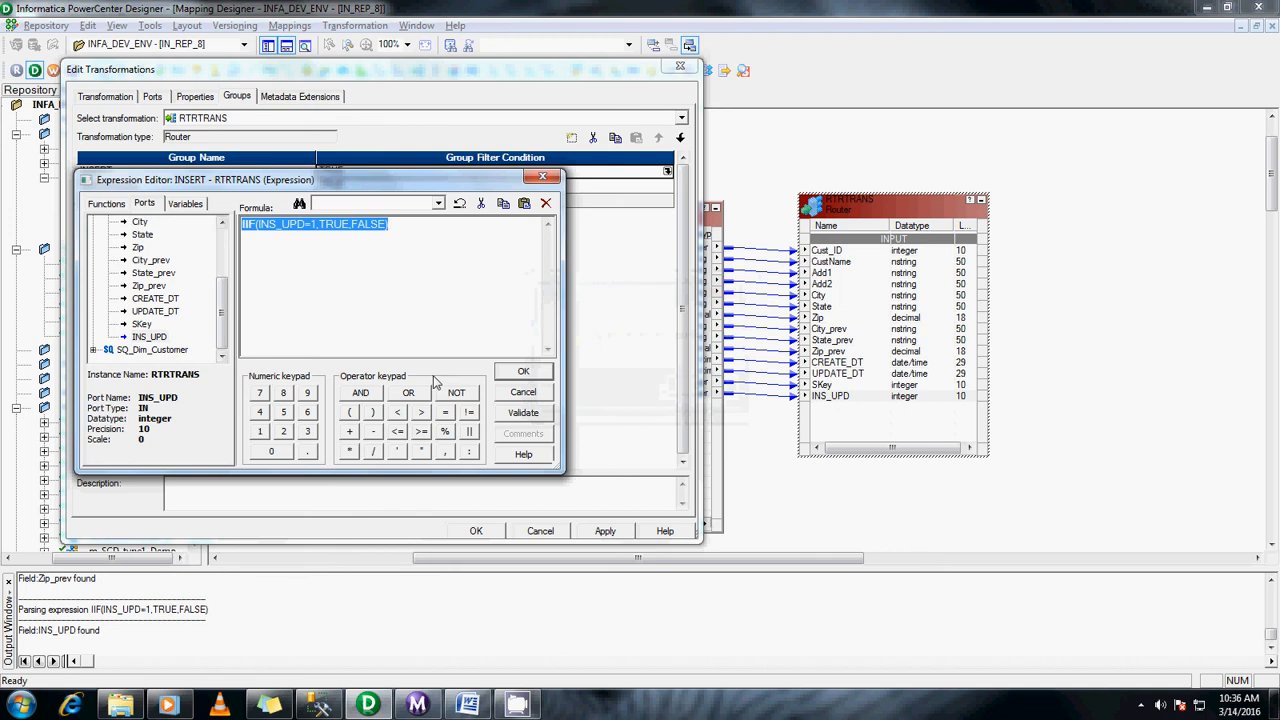
left_click(528, 371)
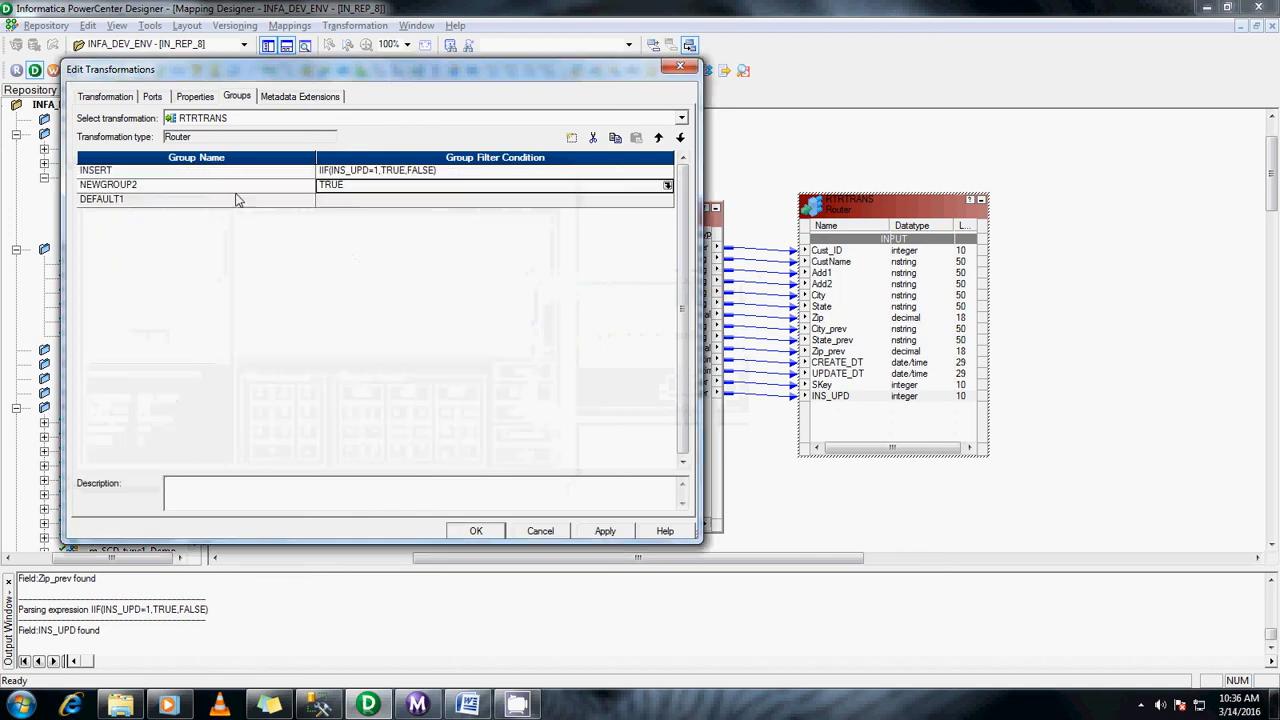
Step: Name the second Router group UPDATE, set its filter condition to IIF(INS_UPD=2,TRUE,FALSE), and apply the group changes
left_click(140, 186)
type("UPDATE")
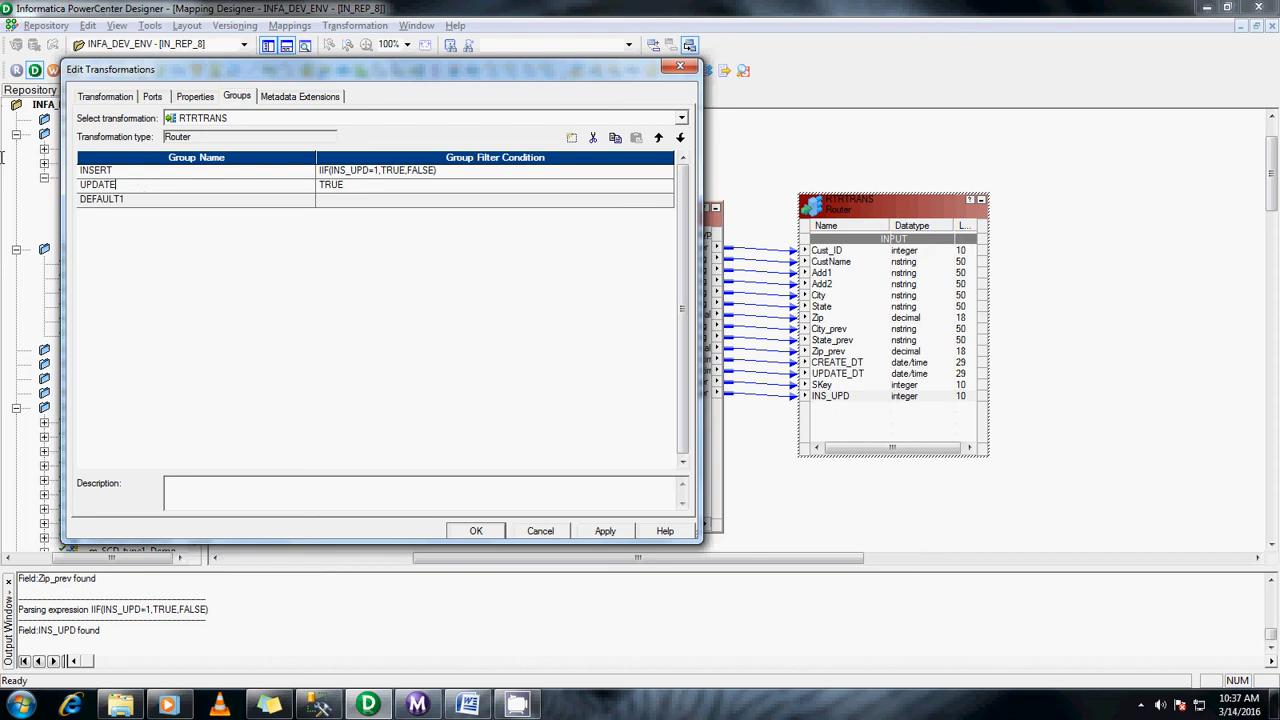
left_click(355, 186)
key("ctrl+v")
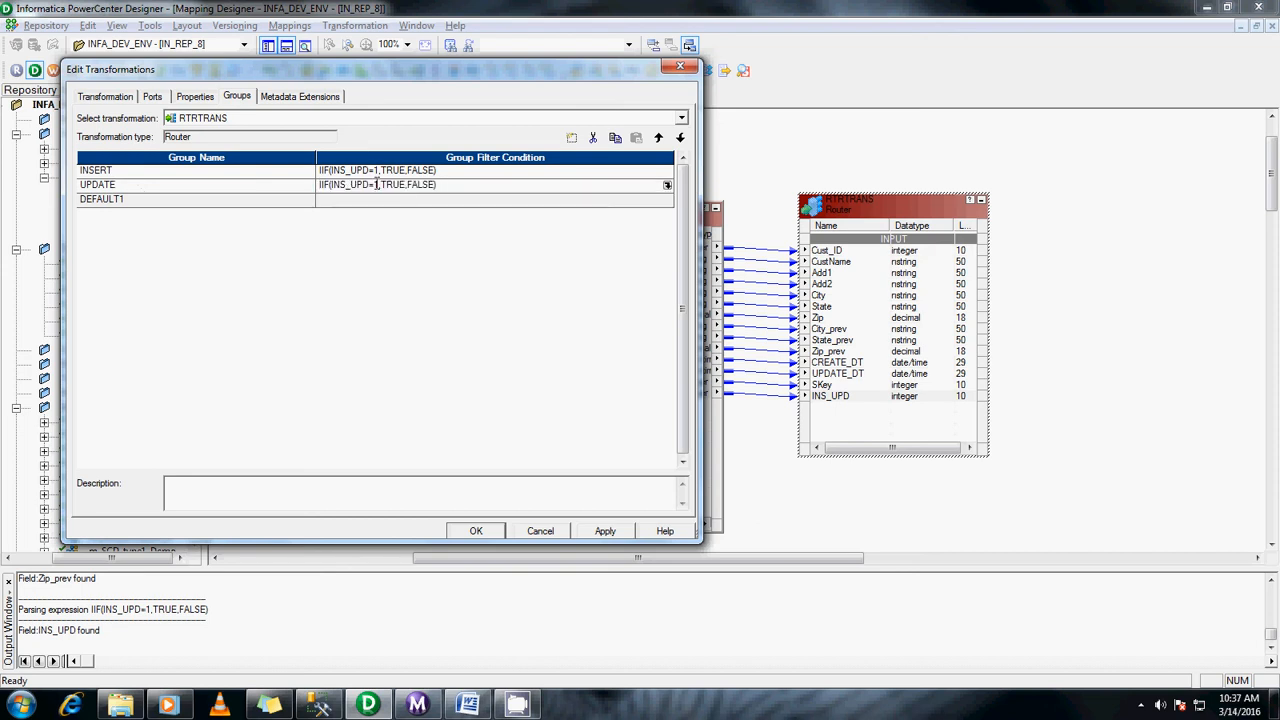
key("Delete")
type("2")
left_click(605, 531)
left_click(476, 531)
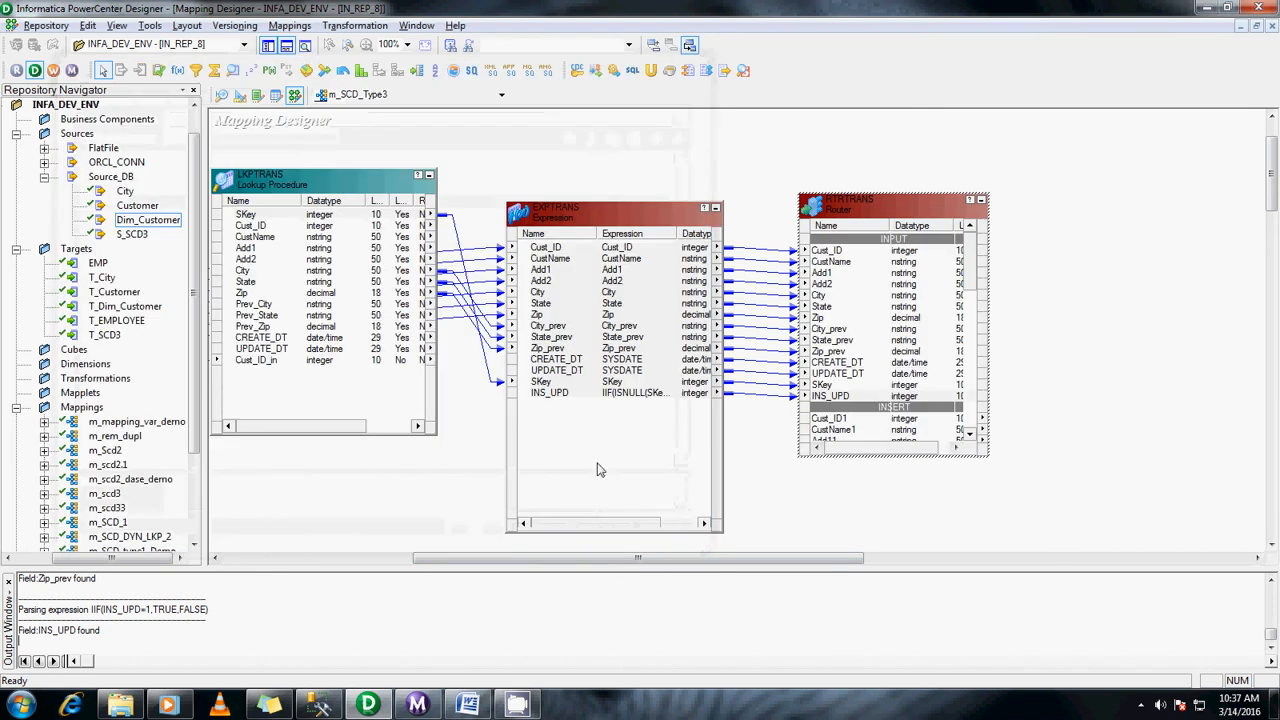
Step: Place the T_Dim_Customer target in the mapping, in the free area beyond the Router
left_click_drag(731, 558, 898, 558)
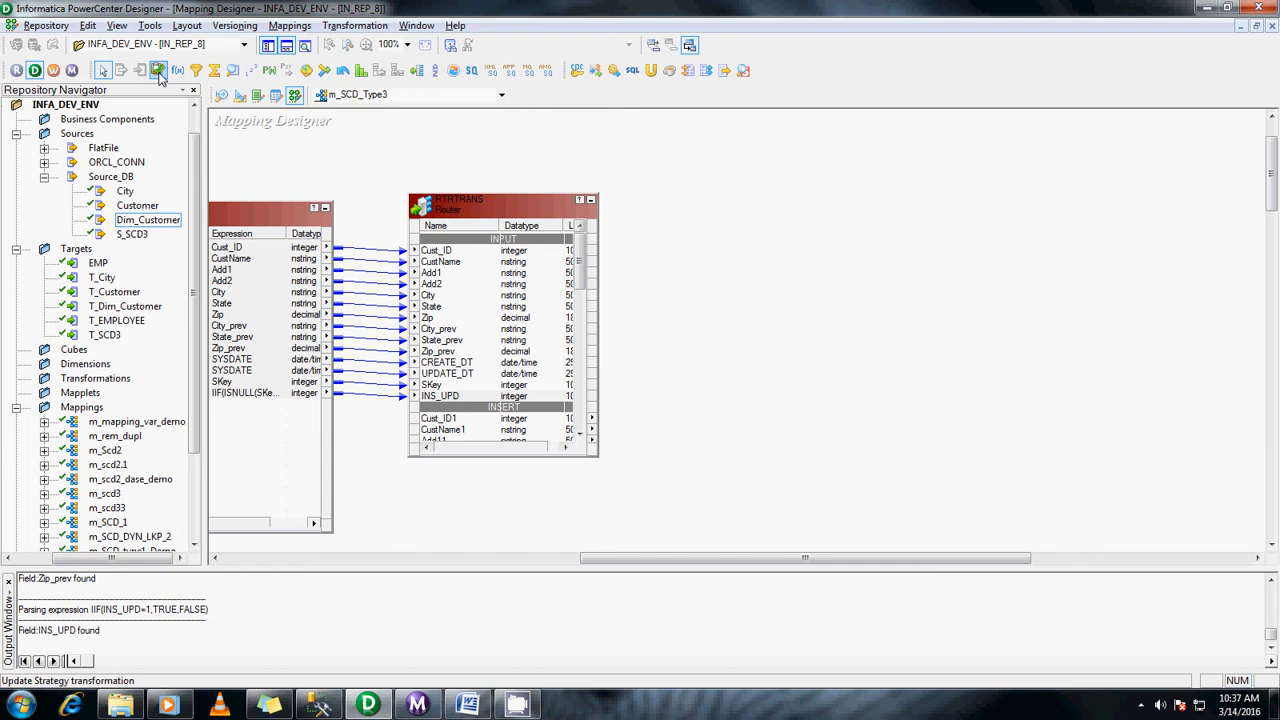
left_click_drag(663, 257, 731, 375)
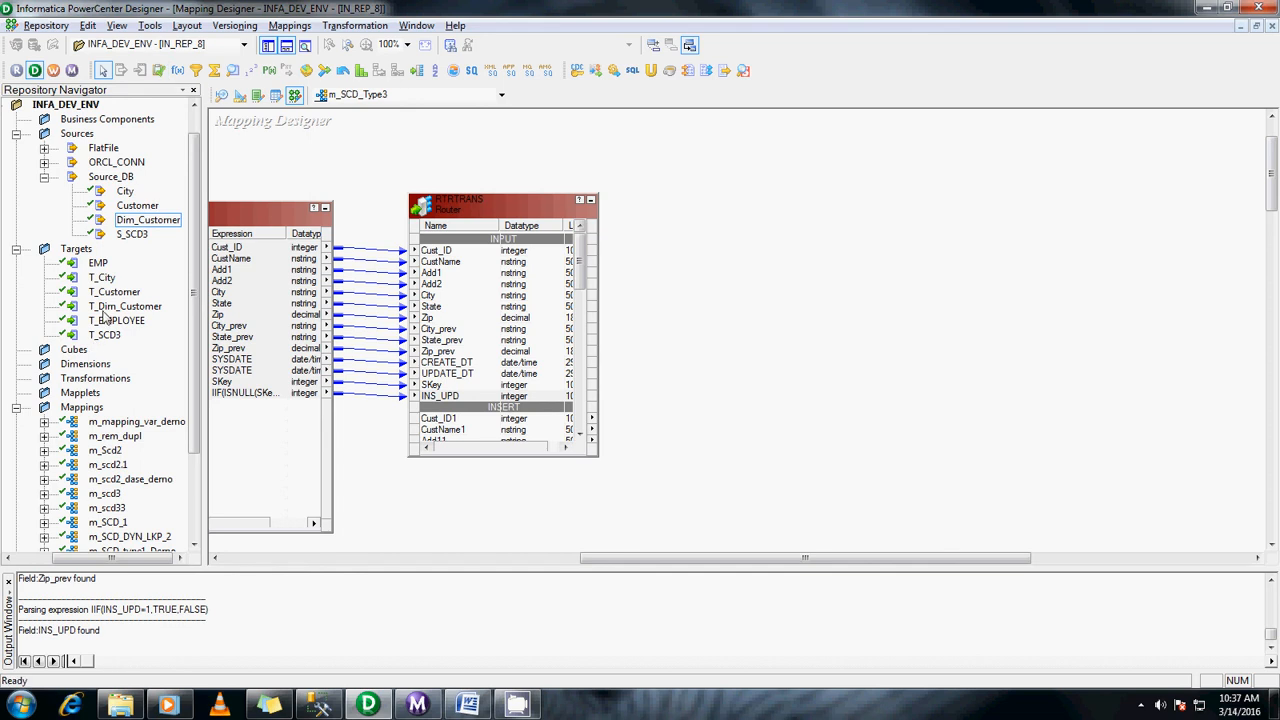
left_click_drag(110, 306, 964, 148)
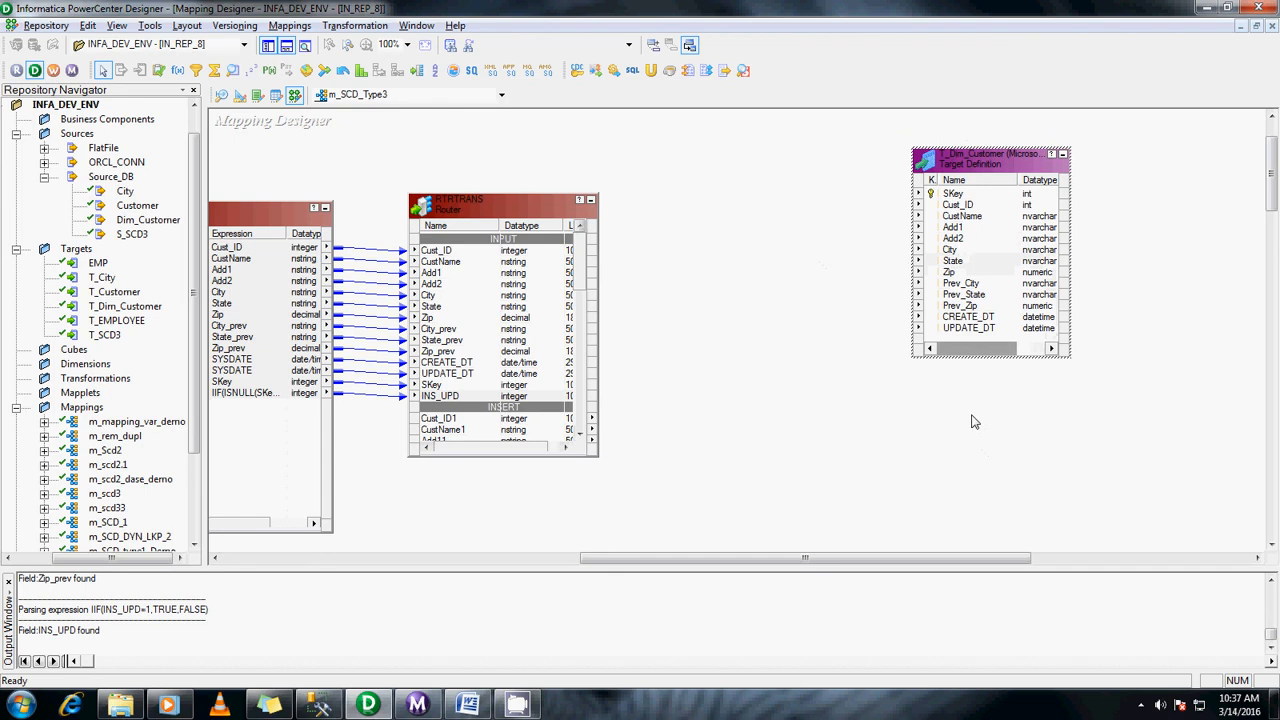
Step: Add a Sequence Generator, link its NEXTVAL port to SKey in T_Dim_Customer, and collapse it to an icon
left_click(251, 70)
left_click_drag(626, 133, 837, 254)
left_click(670, 182)
left_click_drag(670, 188, 950, 193)
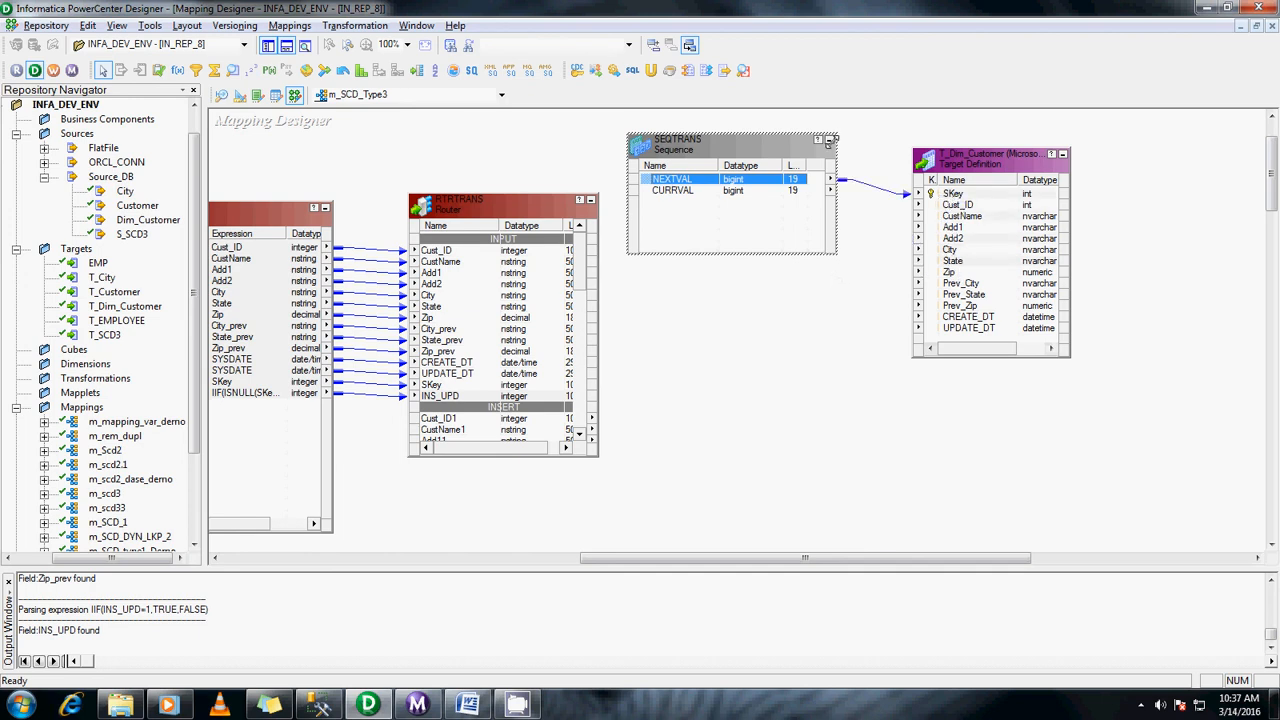
left_click(829, 140)
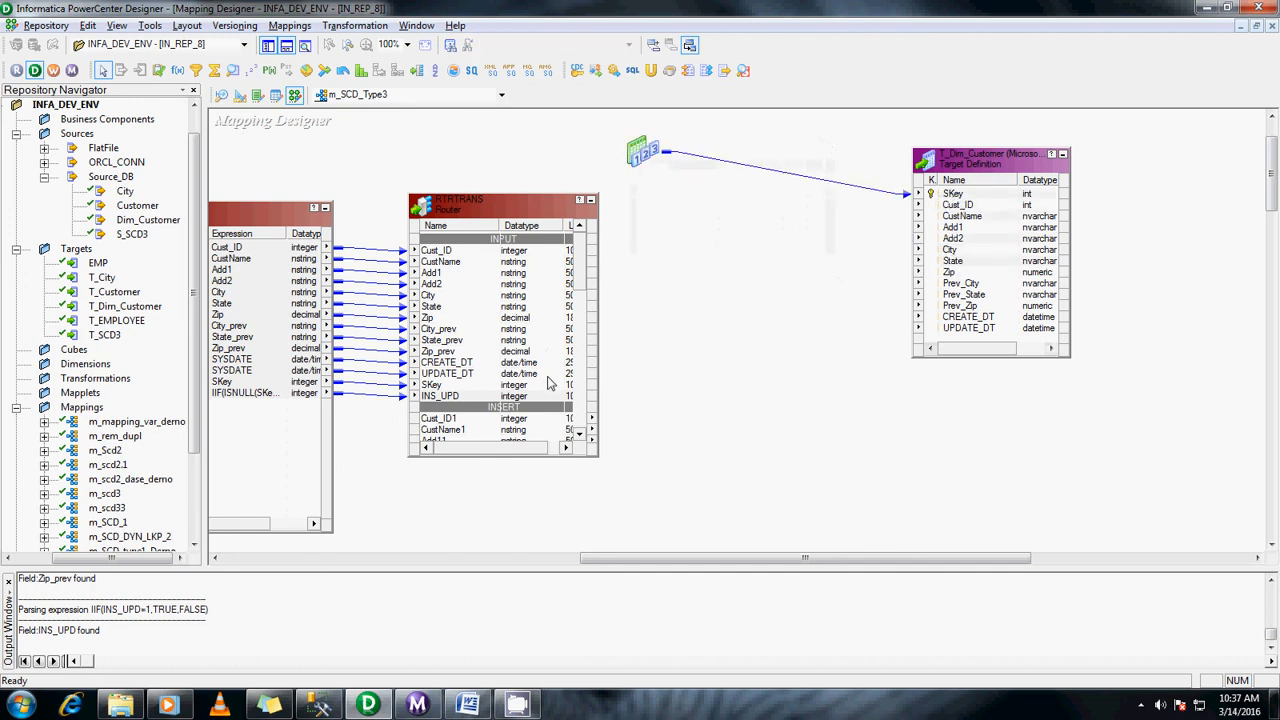
Step: Enlarge the Router box upward so that all the INSERT group's ports are displayed
scroll(557, 370, "down", 3)
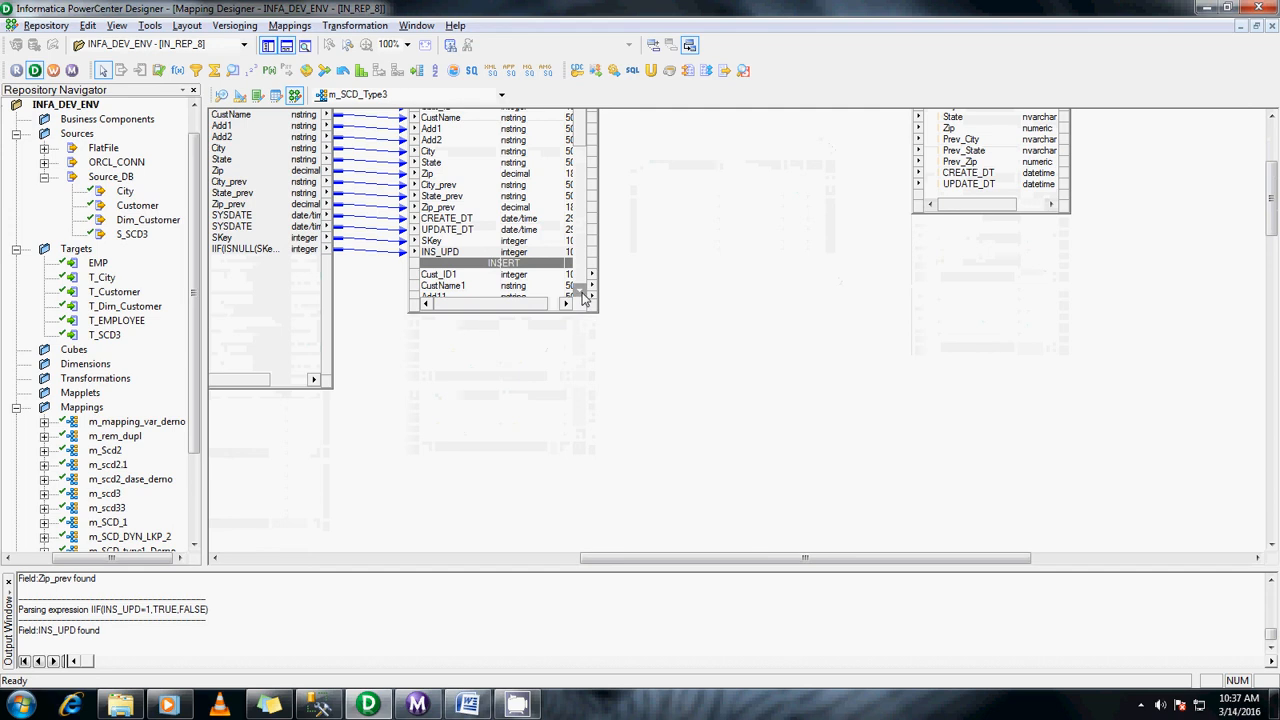
left_click(580, 291)
scroll(882, 422, "up", 1)
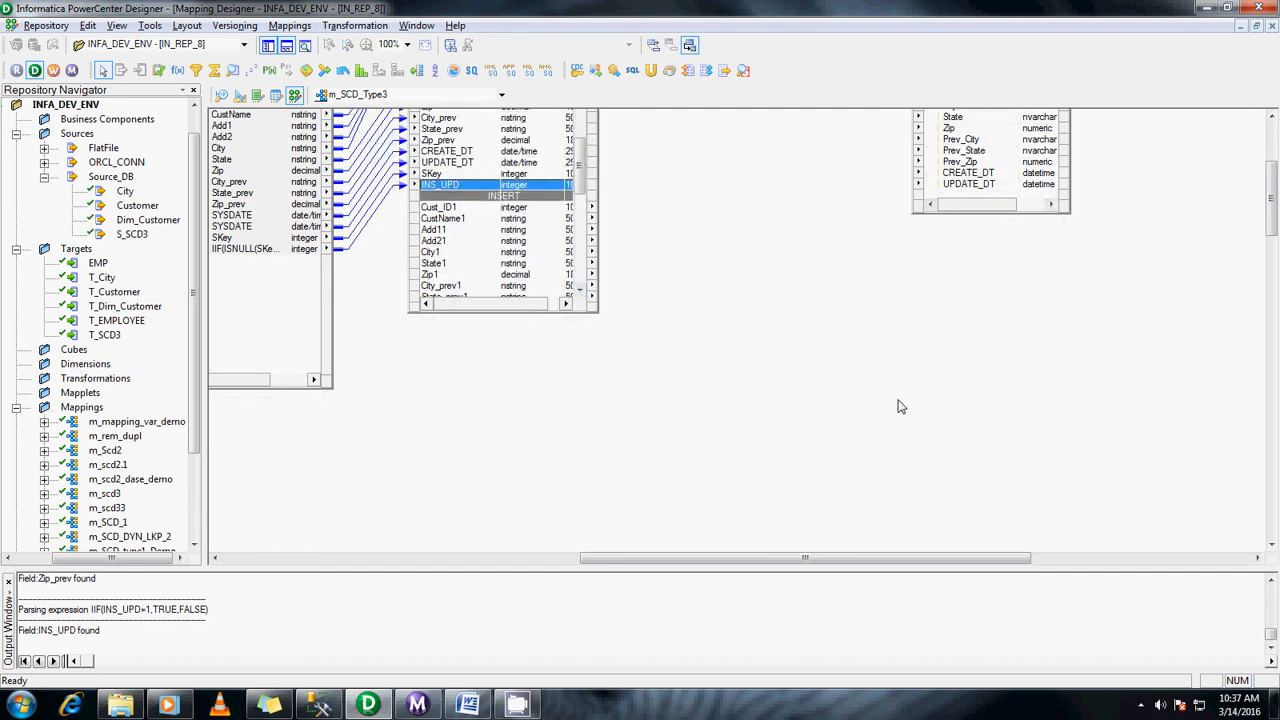
left_click(1036, 394)
scroll(1036, 394, "up", 3)
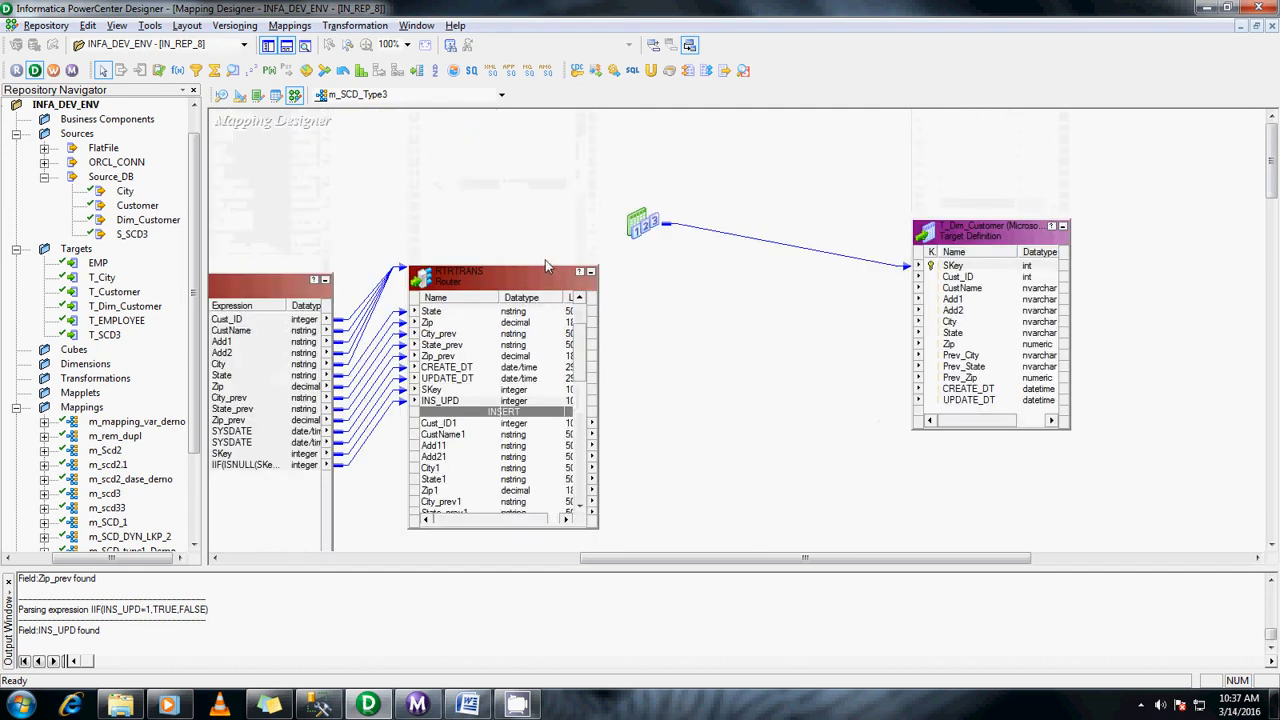
left_click_drag(542, 270, 534, 137)
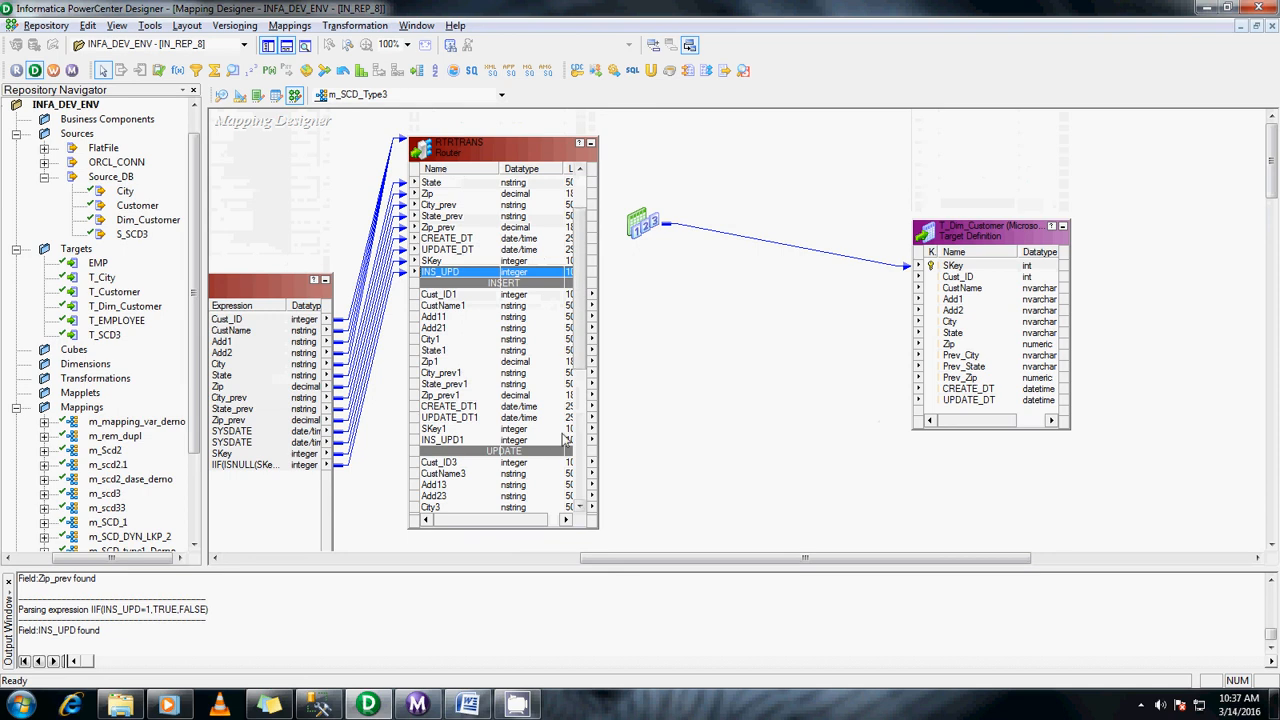
left_click(470, 508)
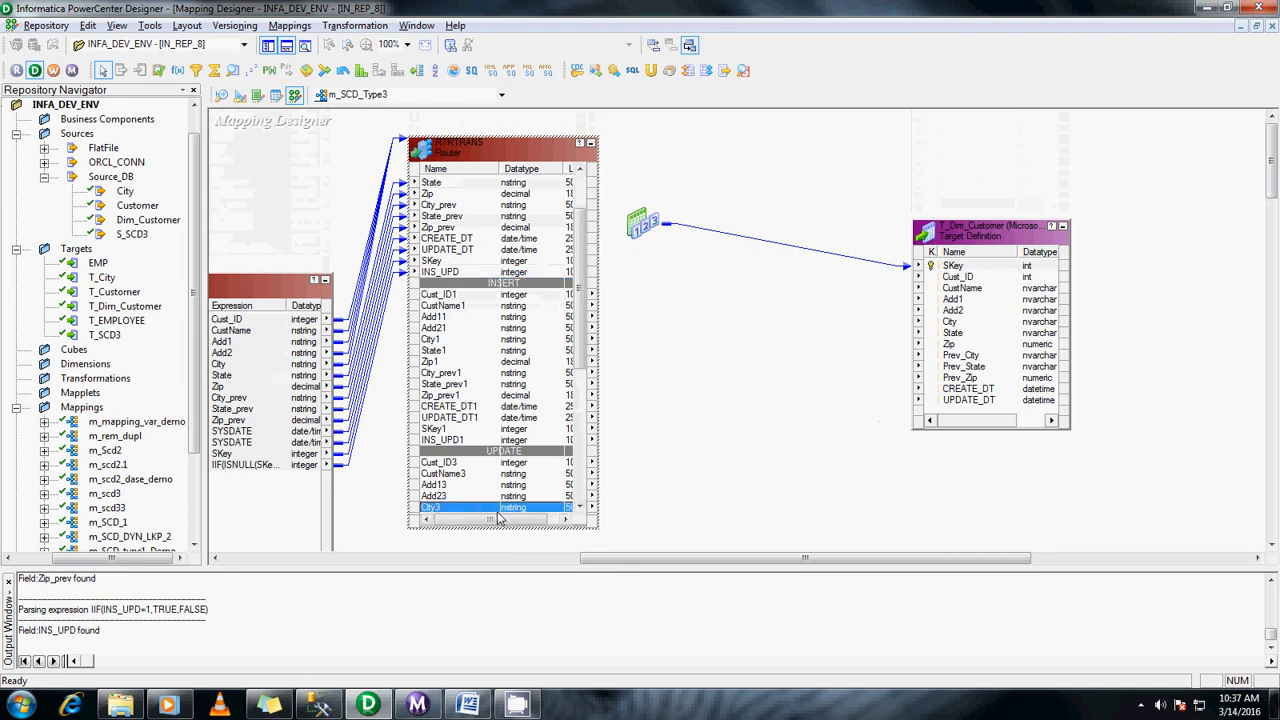
Step: Link the Router's INSERT group ports Cust_ID1 through UPDATE_DT1 to T_Dim_Customer, starting at Cust_ID
left_click(443, 296)
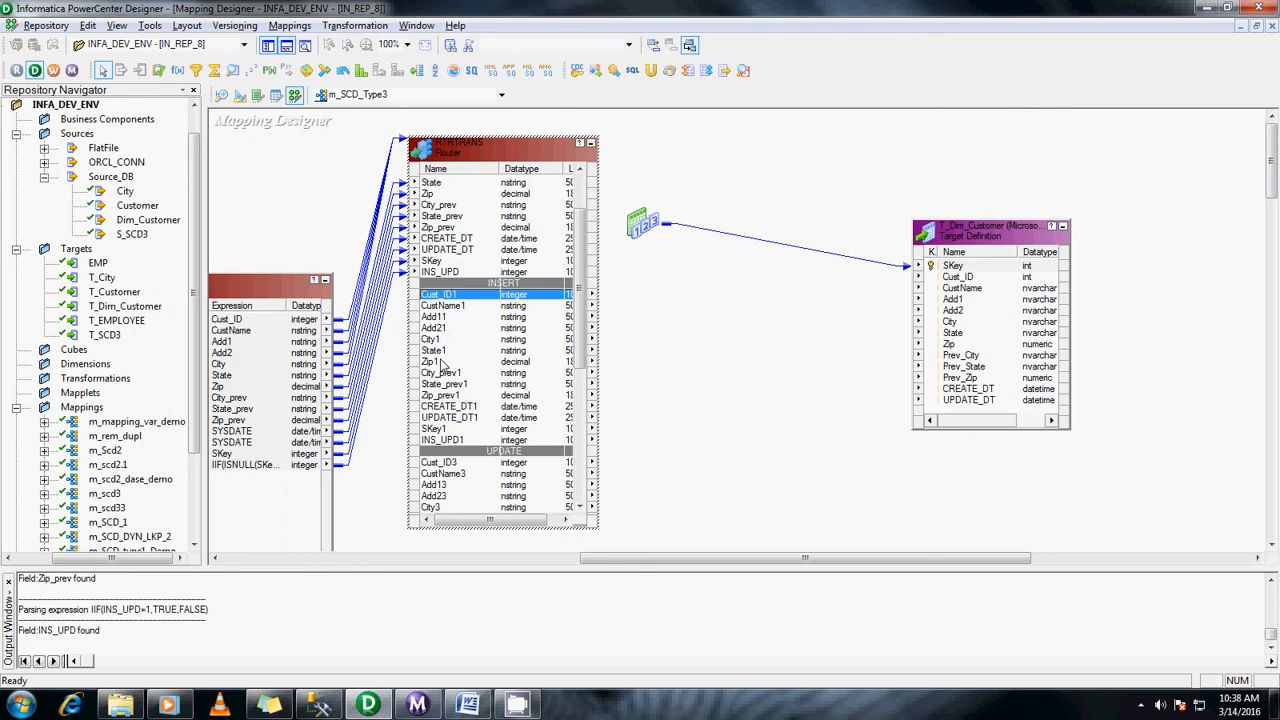
left_click(438, 363, "shift")
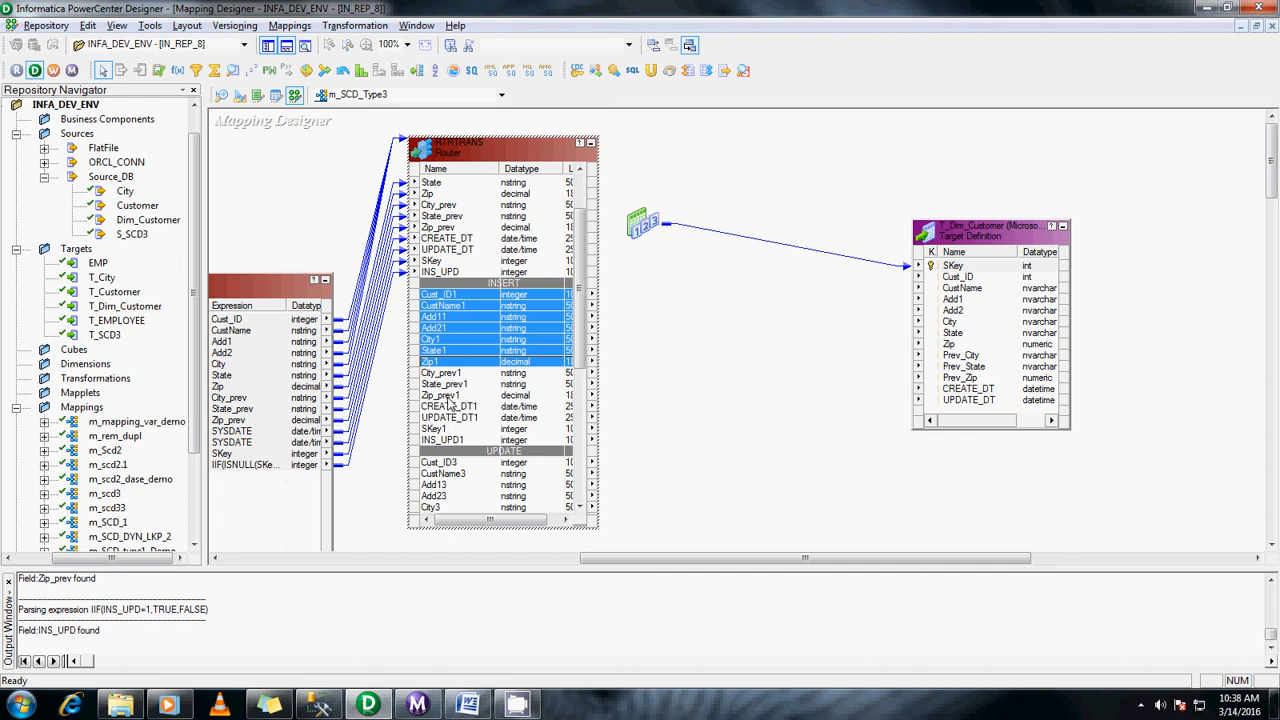
left_click(453, 418, "shift")
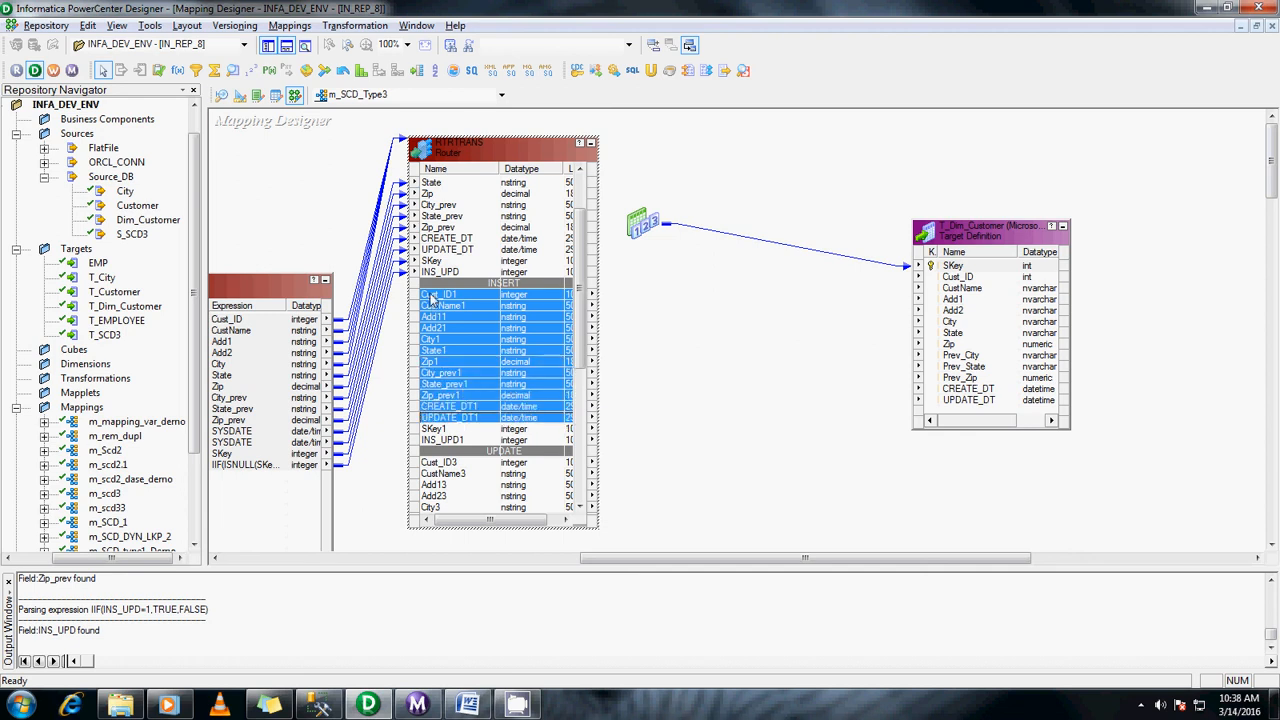
left_click_drag(432, 295, 965, 288)
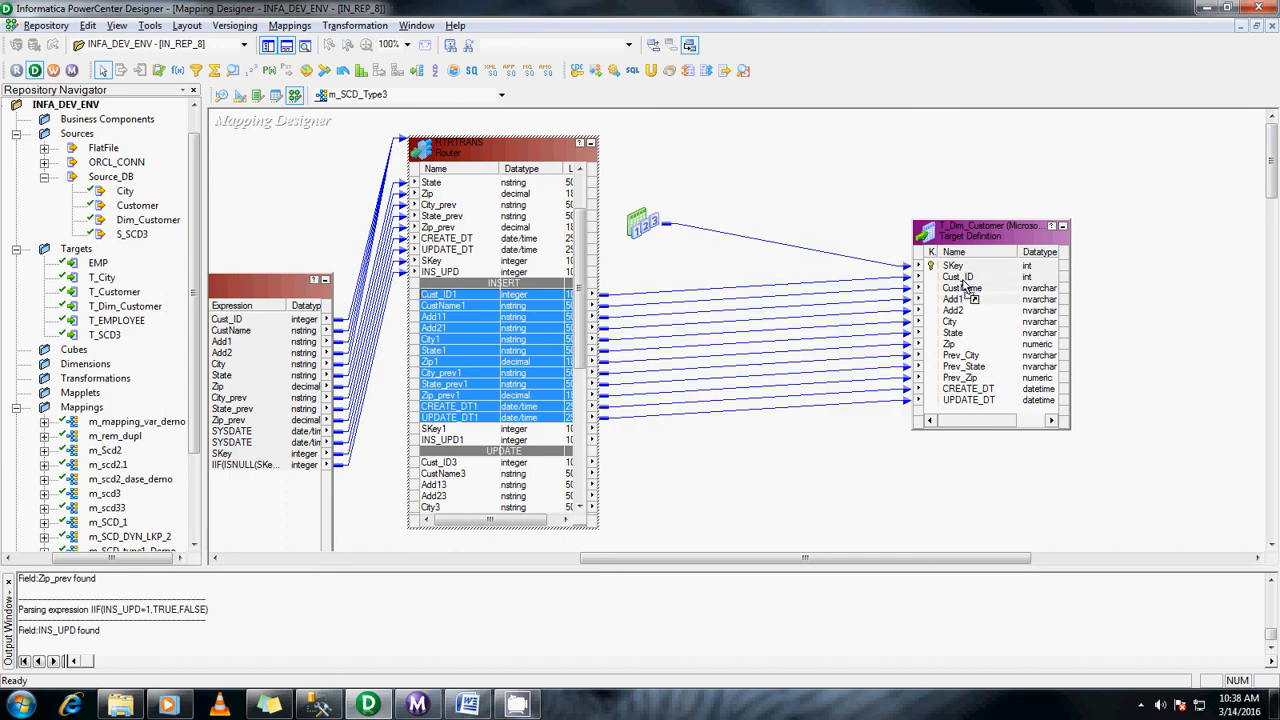
left_click(846, 436)
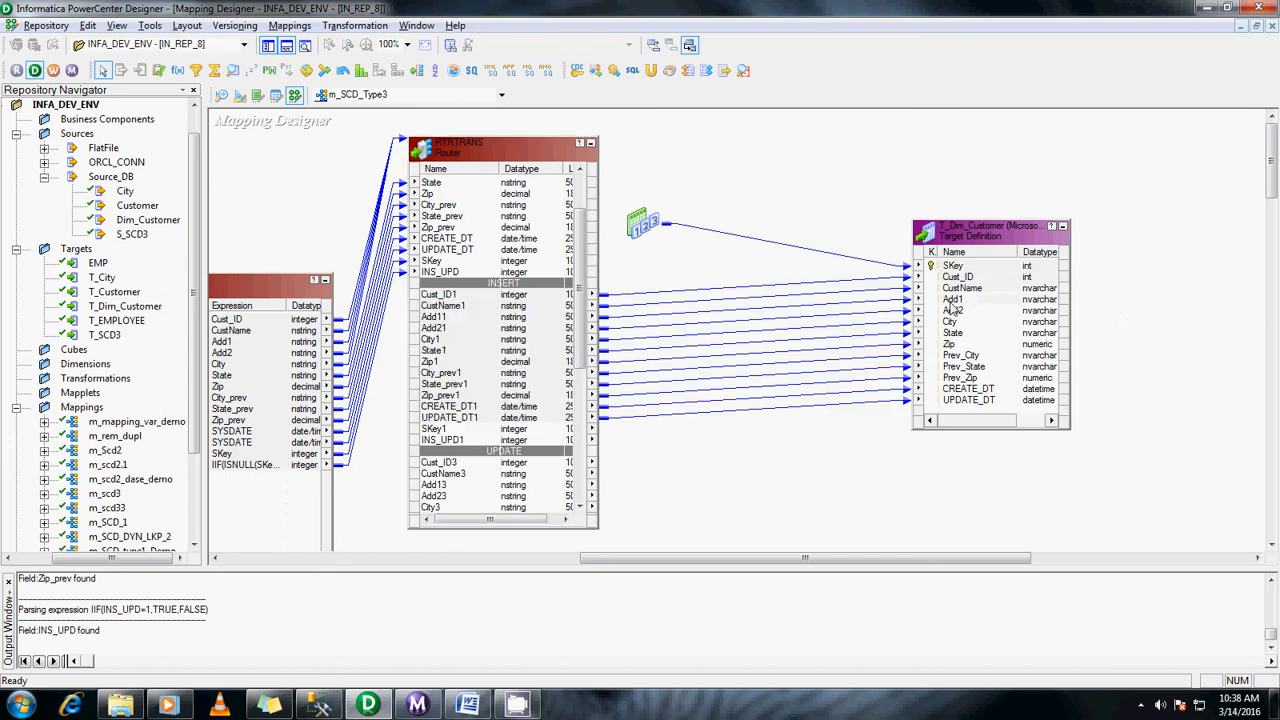
Step: Delete the links from the Router's INSERT group to Prev_City, Prev_State and Prev_Zip in T_Dim_Customer
left_click(792, 364)
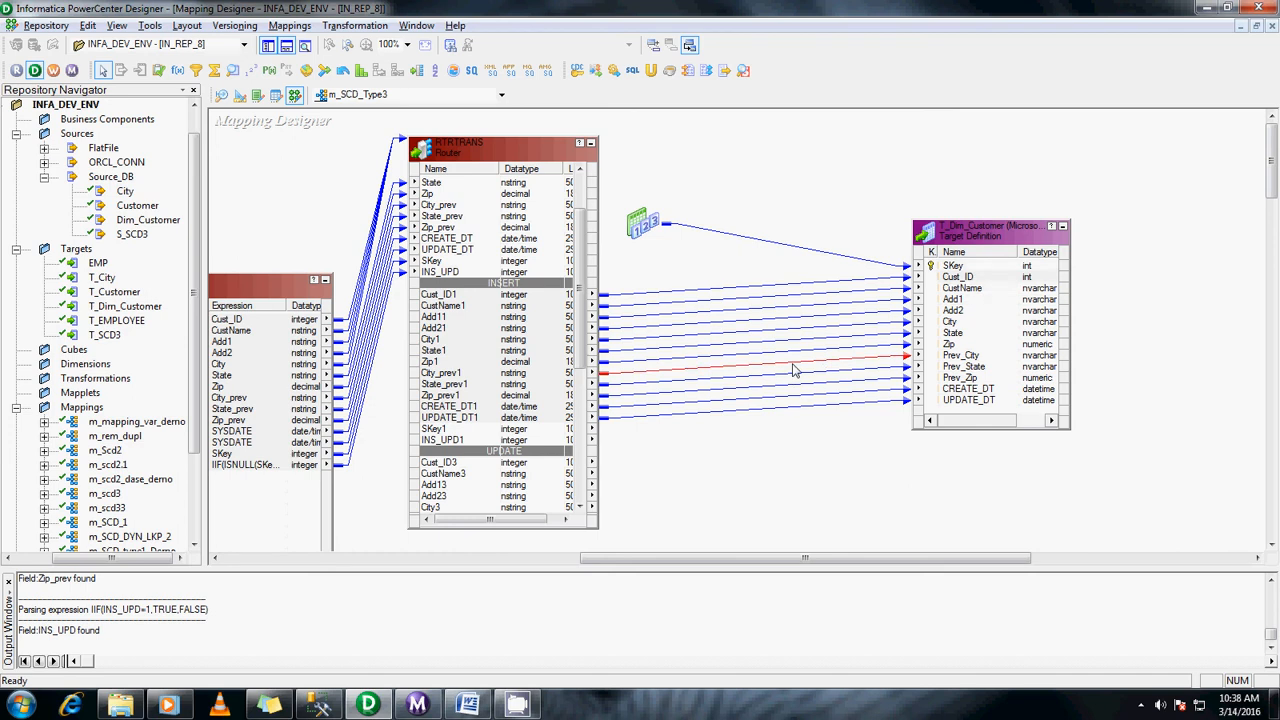
key("Delete")
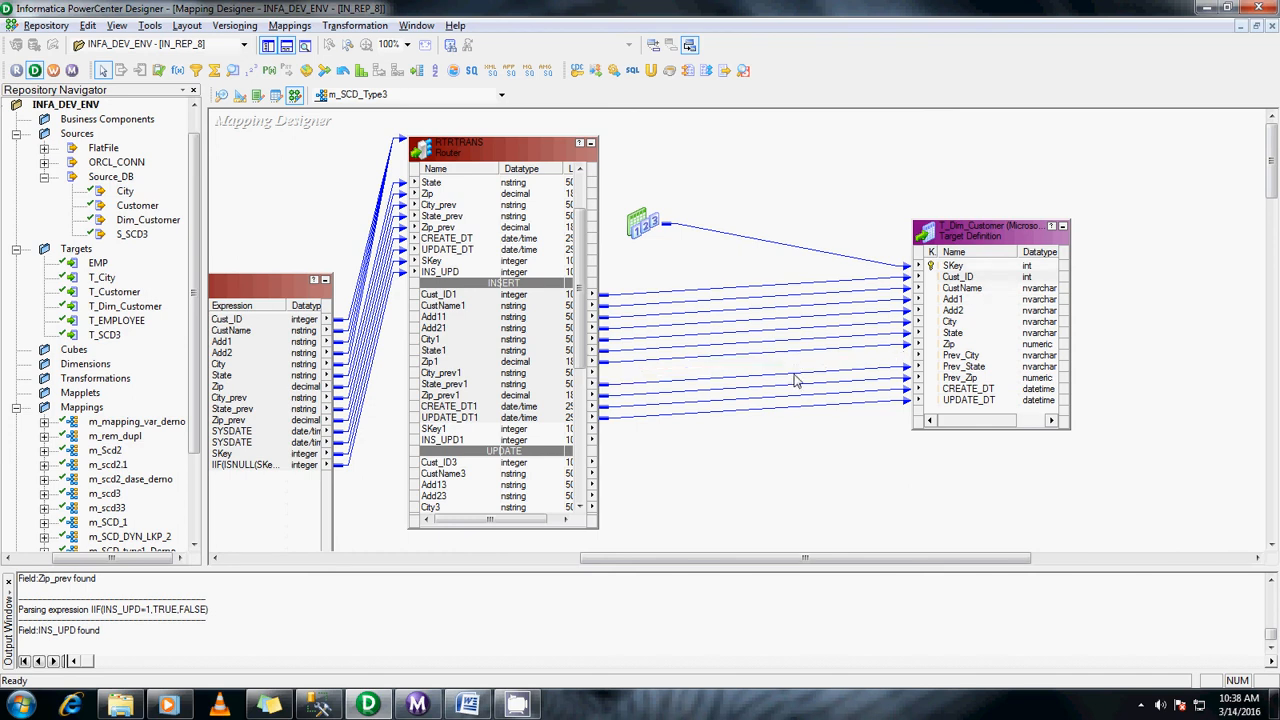
left_click(793, 374)
key("Delete")
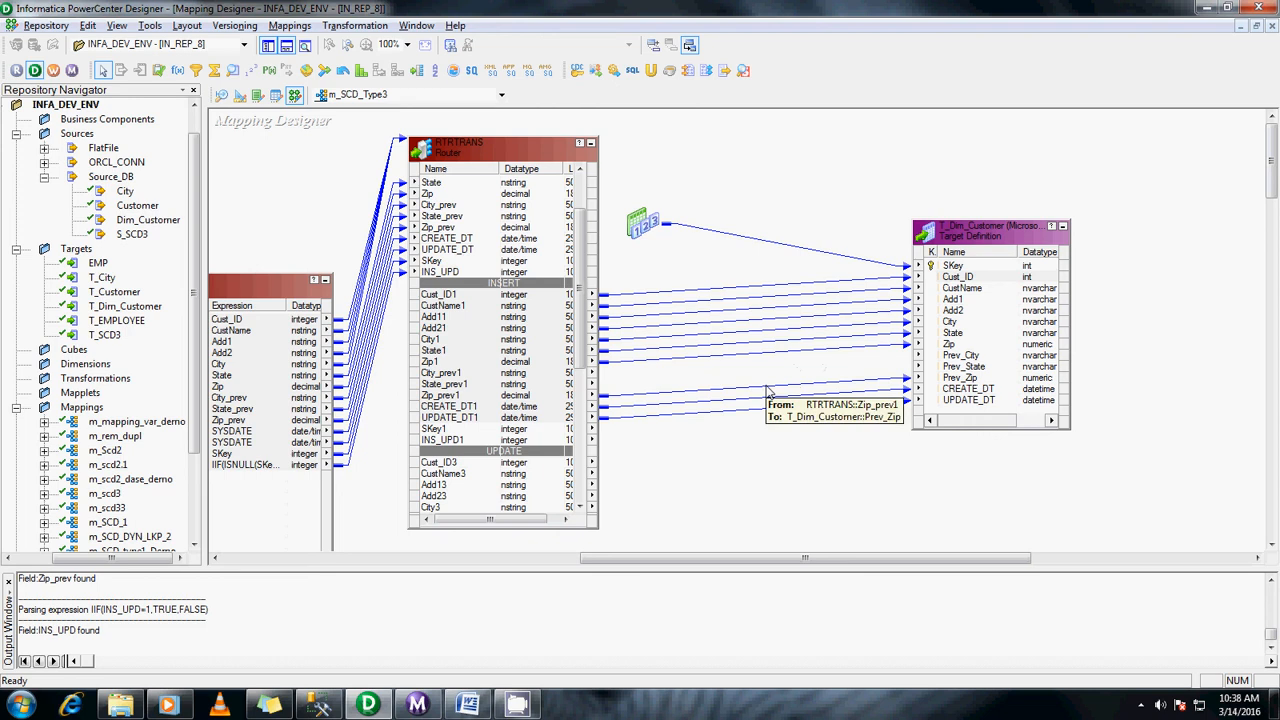
left_click(768, 390)
key("Delete")
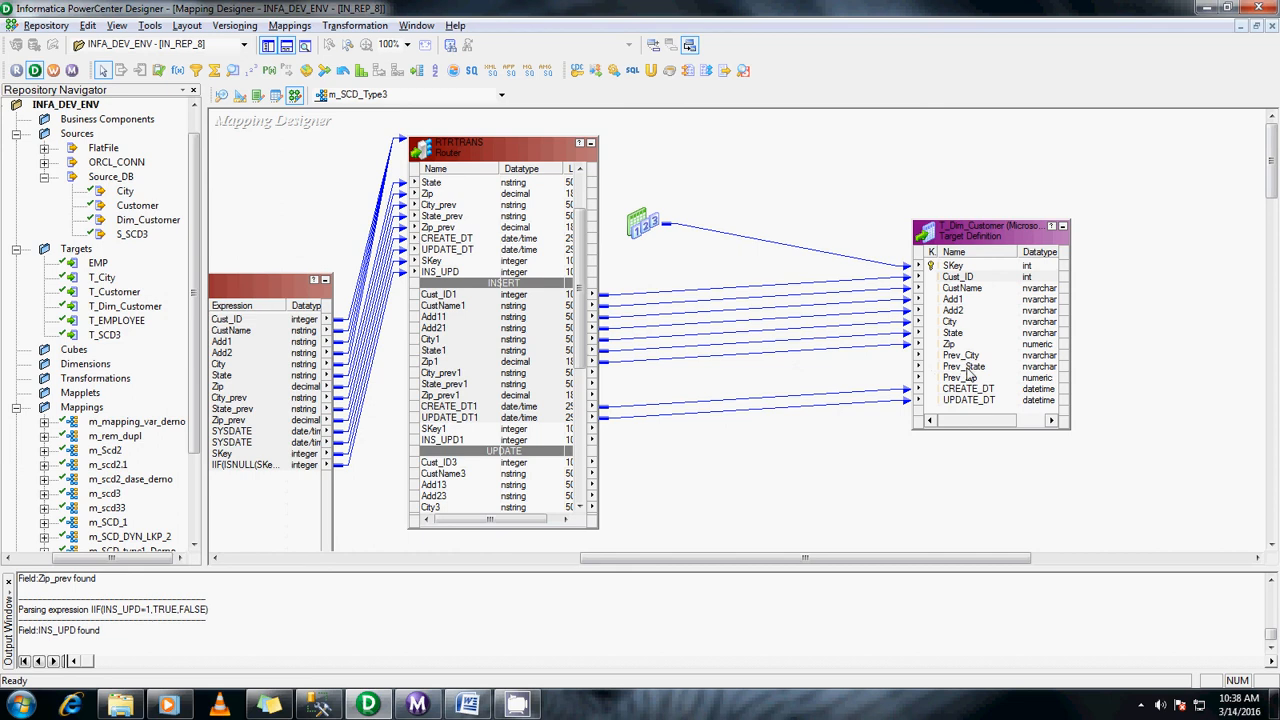
Step: Add an Update Strategy in the free area below the target and link the Router's UPDATE group ports Cust_ID3 through SKey3 into it
scroll(1100, 365, "down", 3)
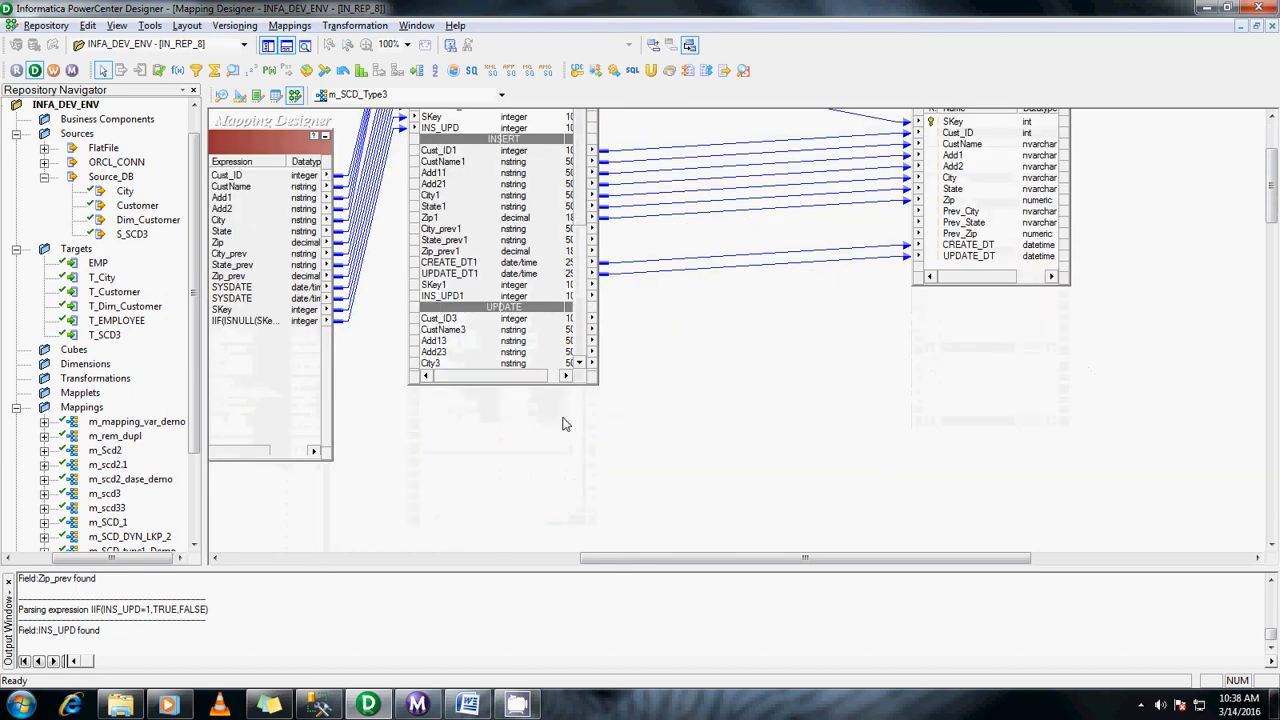
left_click(158, 70)
left_click_drag(720, 306, 893, 498)
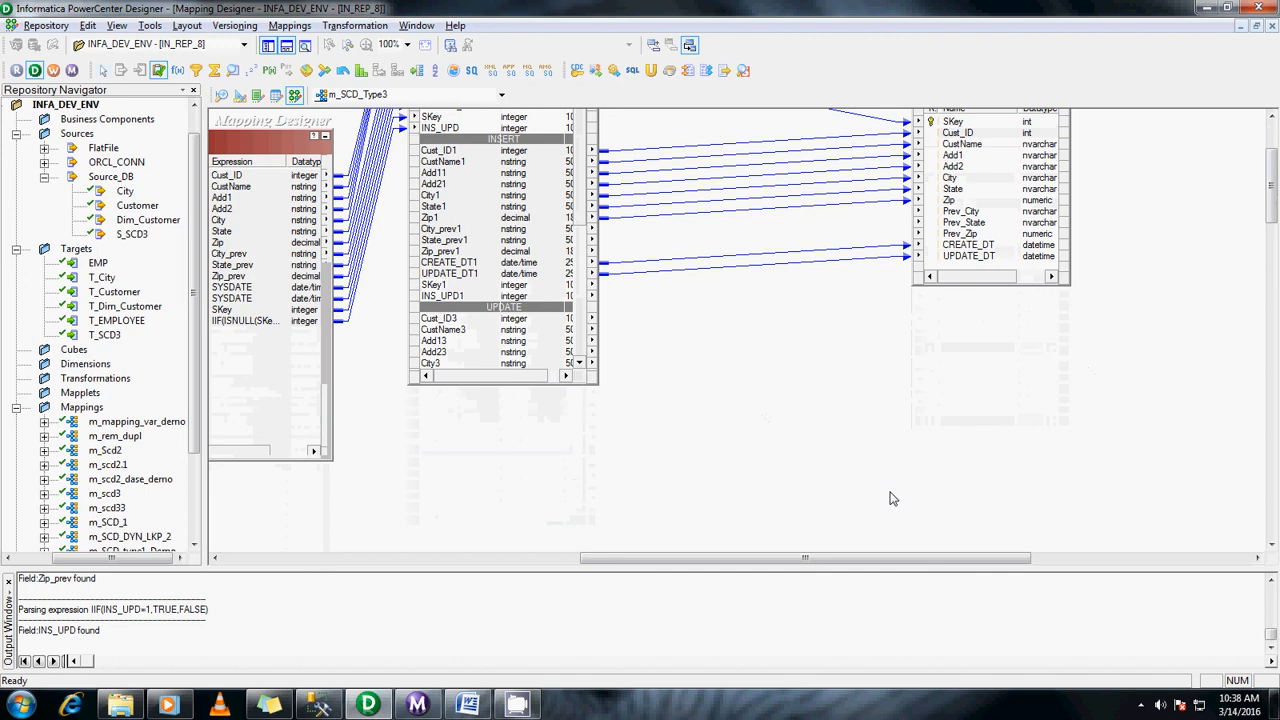
left_click(460, 320)
scroll(464, 340, "down", 5)
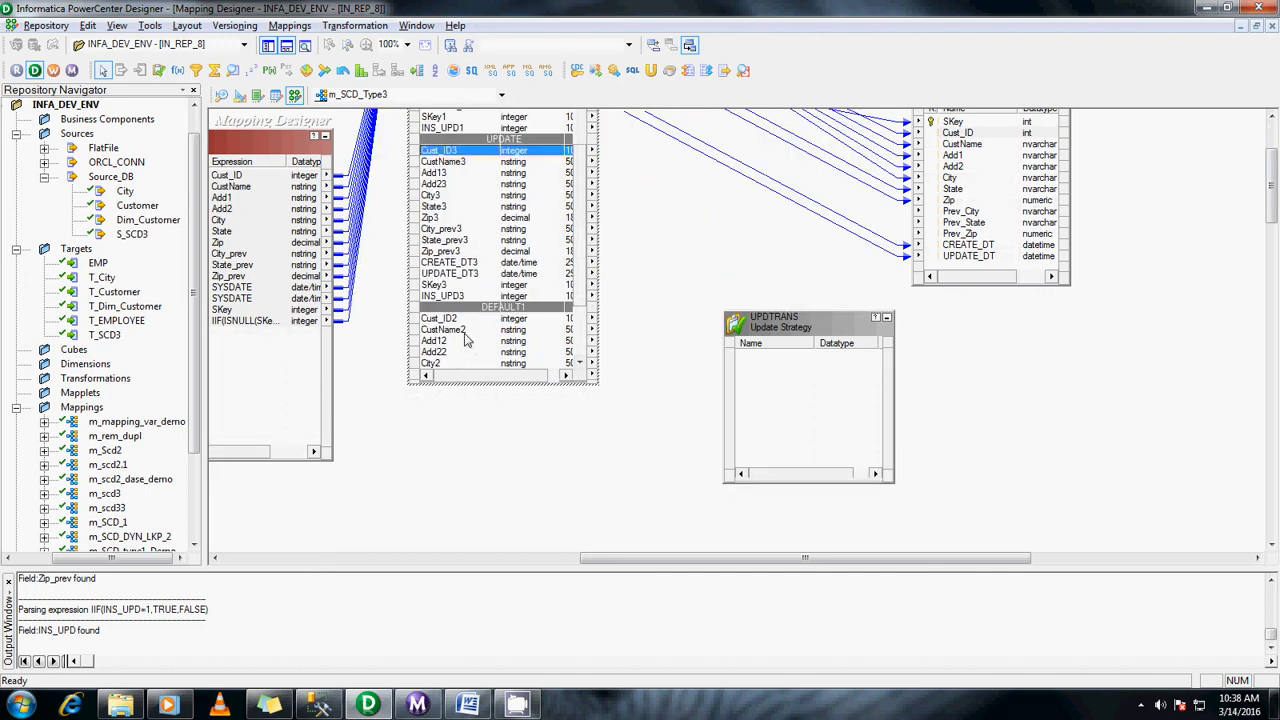
left_click(458, 274, "shift")
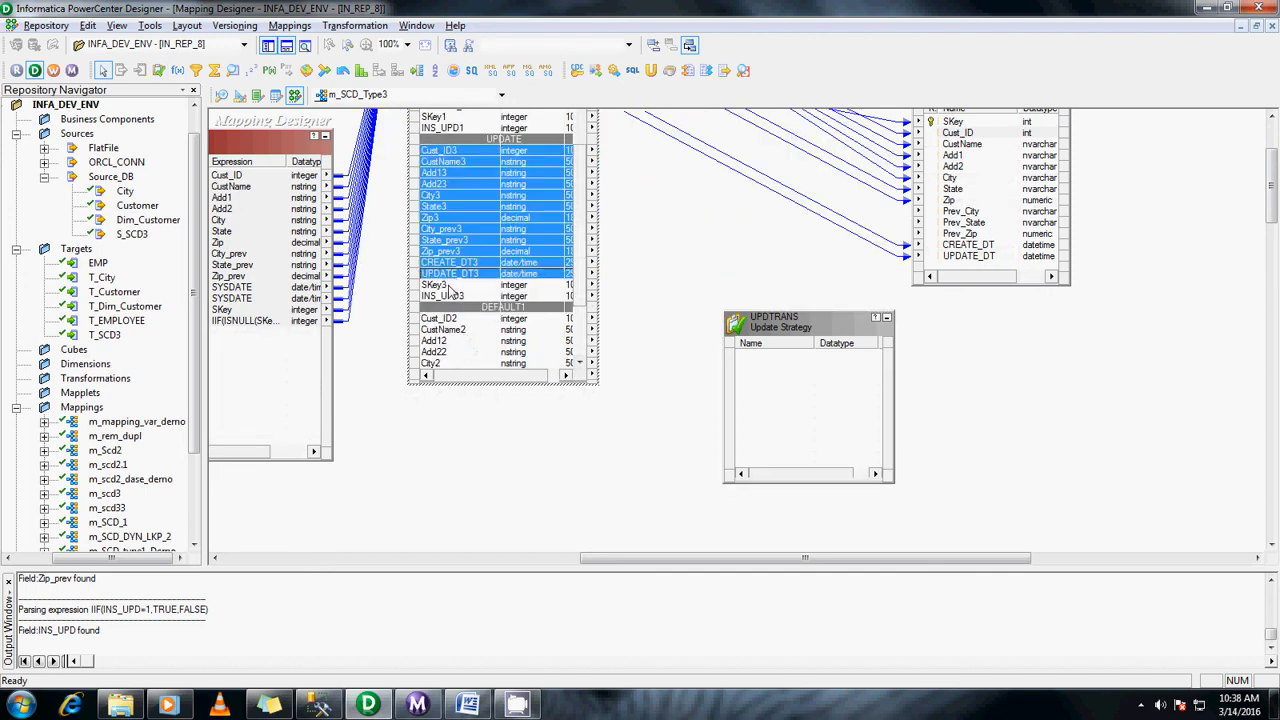
left_click(449, 285, "shift")
left_click_drag(455, 226, 800, 430)
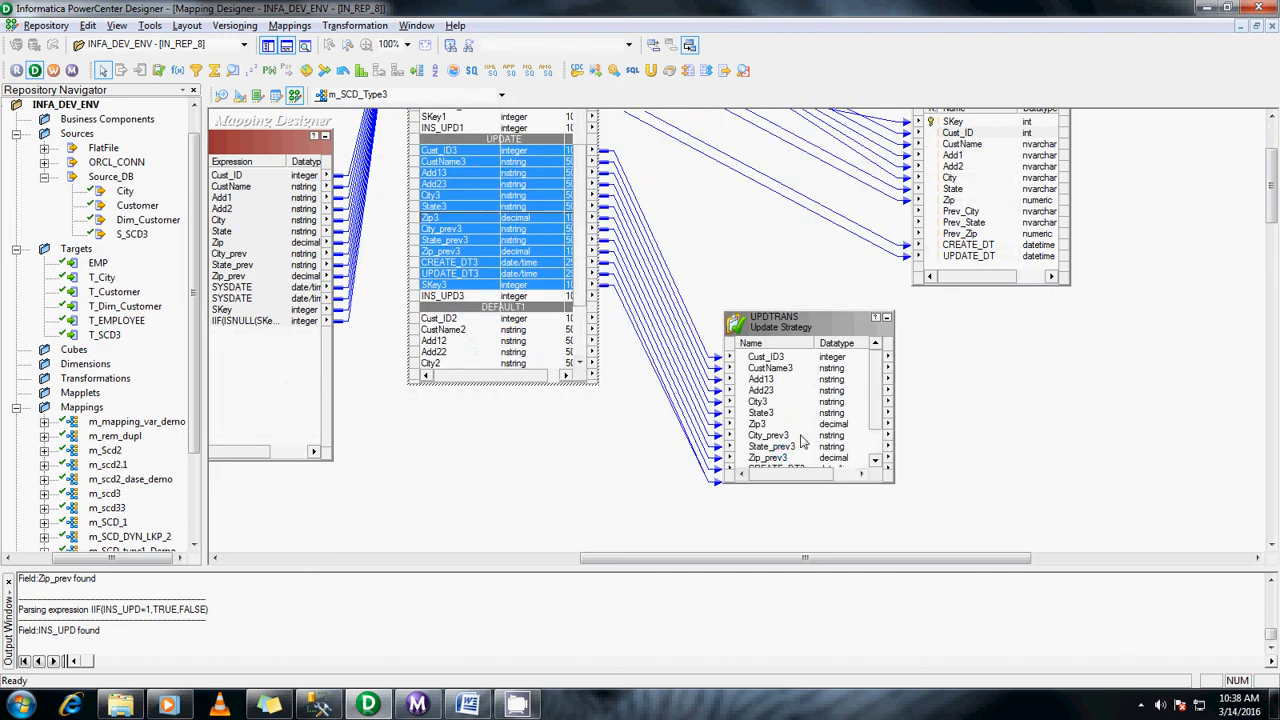
Step: Set the Update Strategy's expression to DD_UPDATE, validate it and apply the change
double_click(800, 440)
left_click(195, 96)
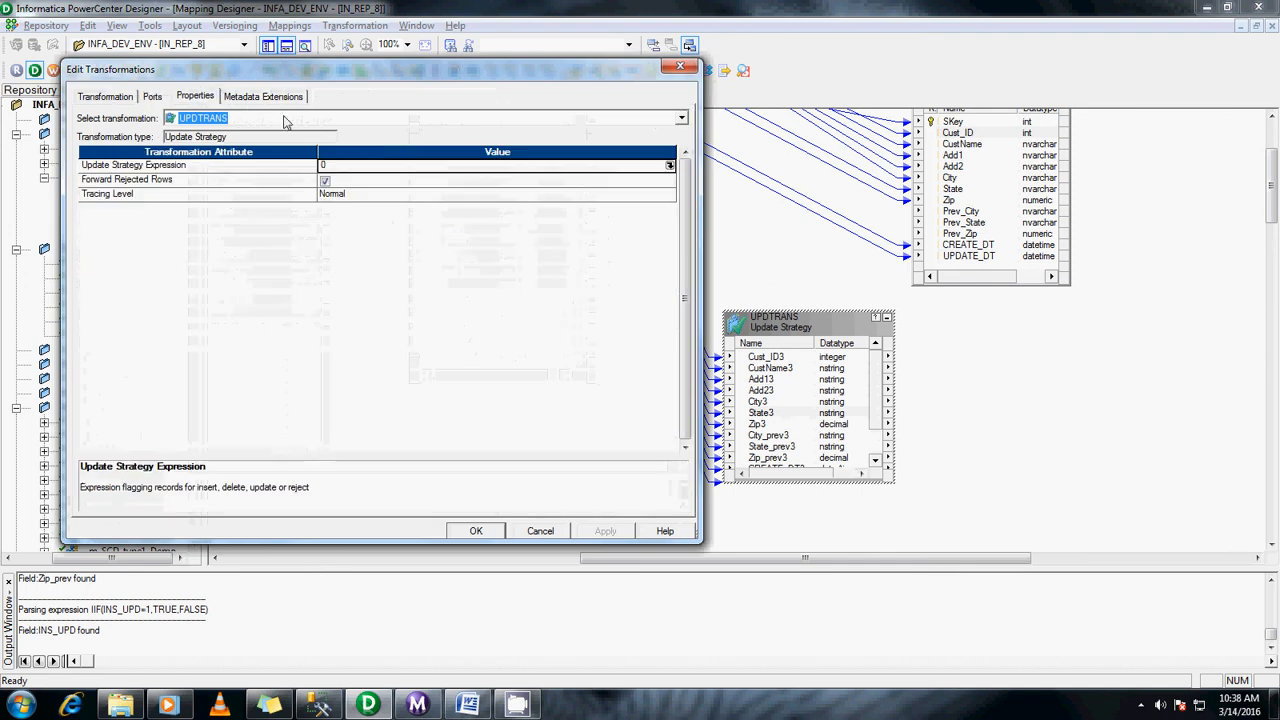
left_click(668, 166)
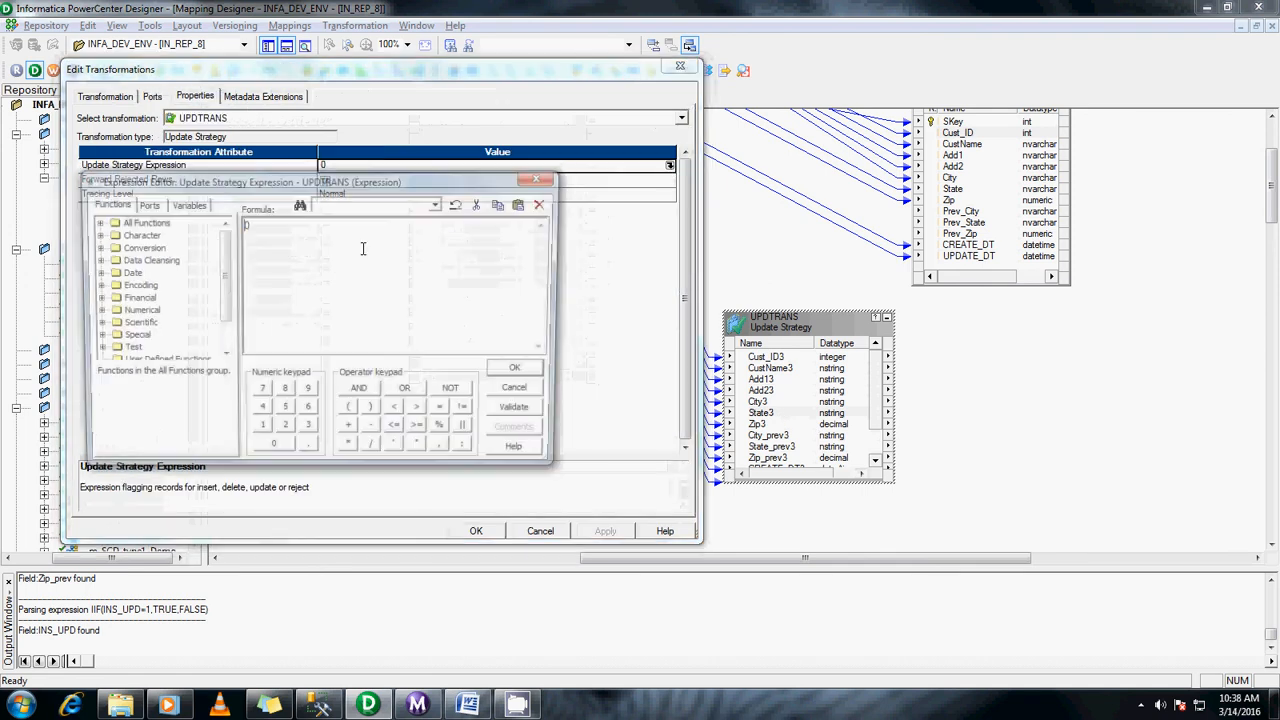
type("DD")
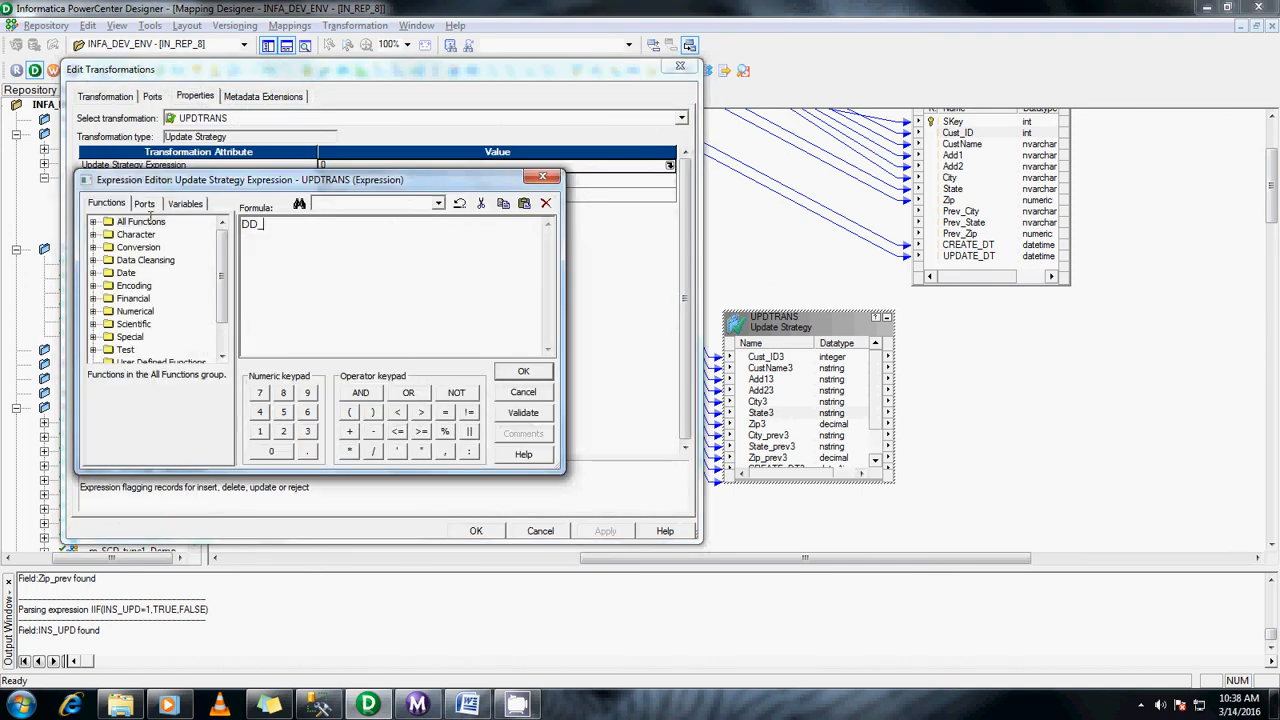
type("_UPDATE")
left_click(523, 413)
left_click(443, 363)
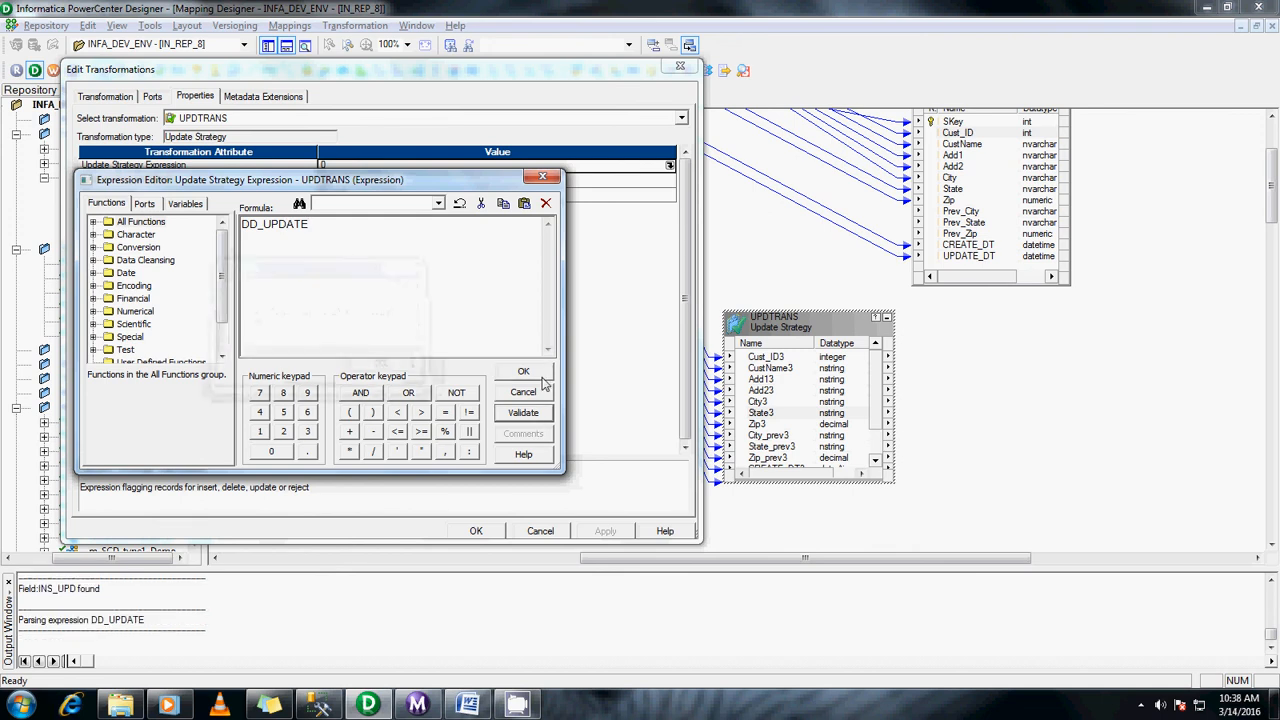
left_click(523, 371)
left_click(604, 530)
left_click(476, 531)
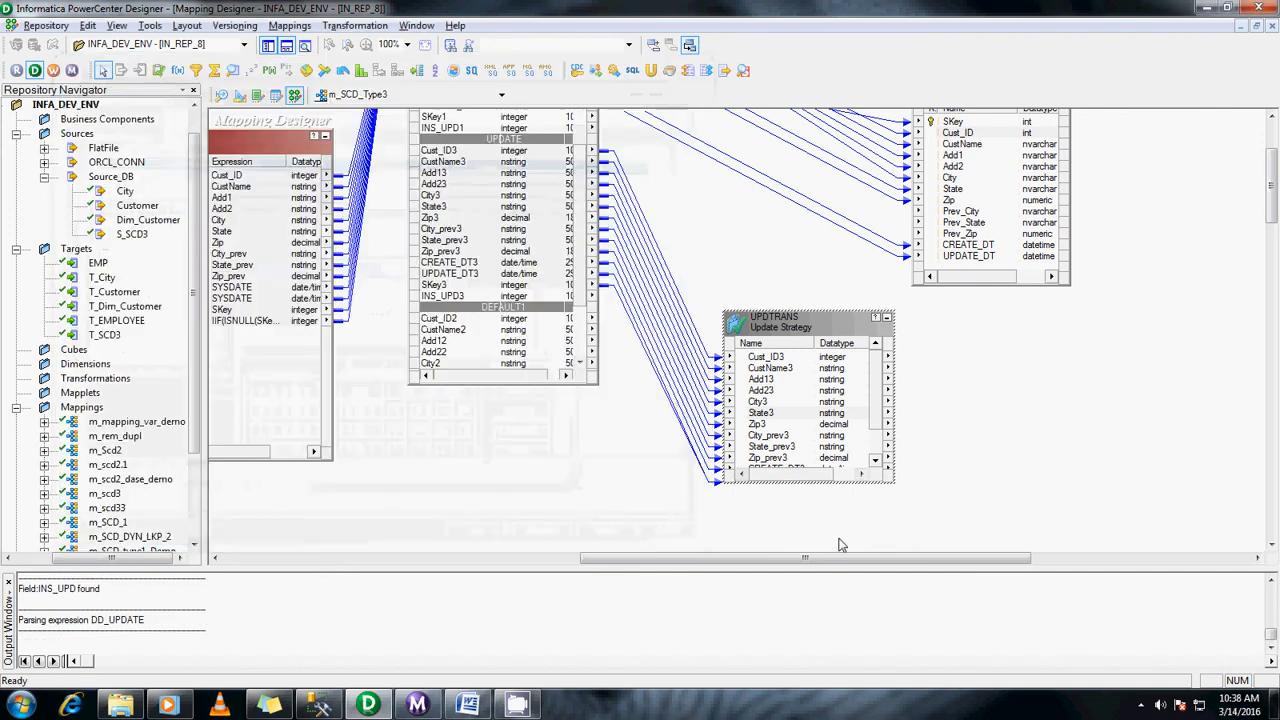
Step: Place a second T_Dim_Customer target beyond the Update Strategy, and rename the first target instance to T_Dim_Customer_i
left_click_drag(829, 563, 919, 563)
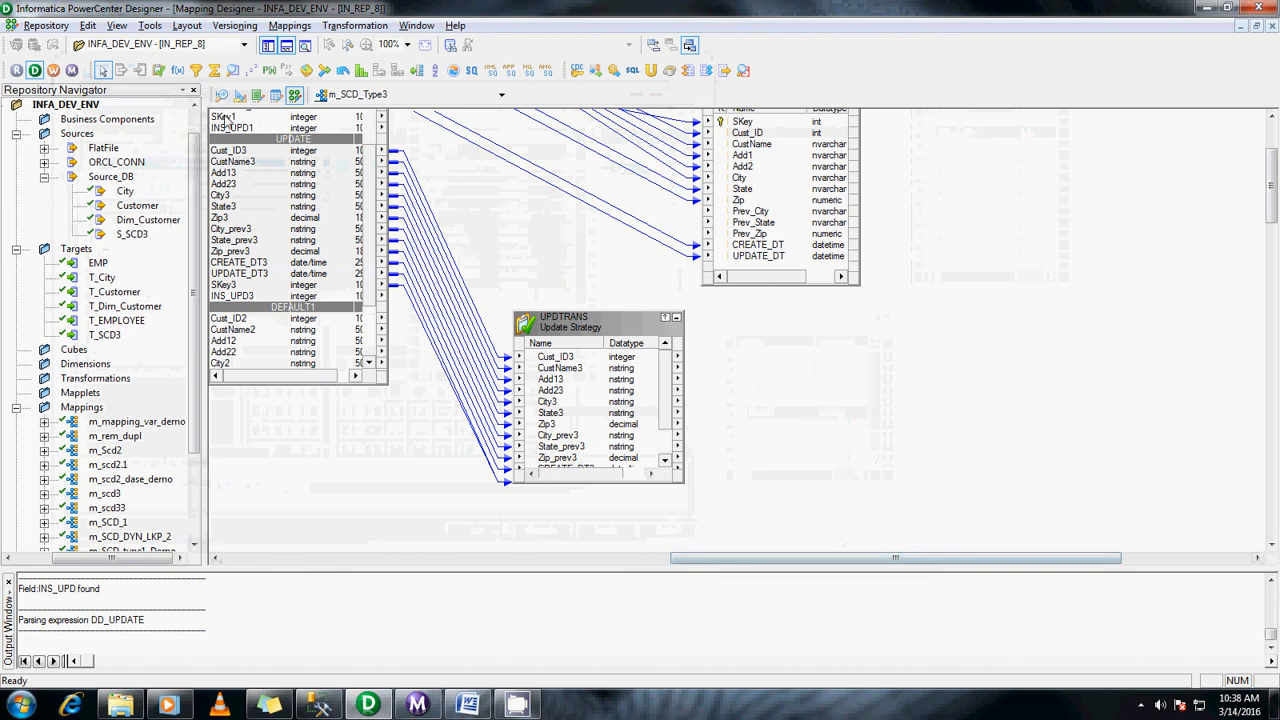
left_click_drag(127, 311, 909, 366)
scroll(979, 331, "up", 3)
double_click(778, 238)
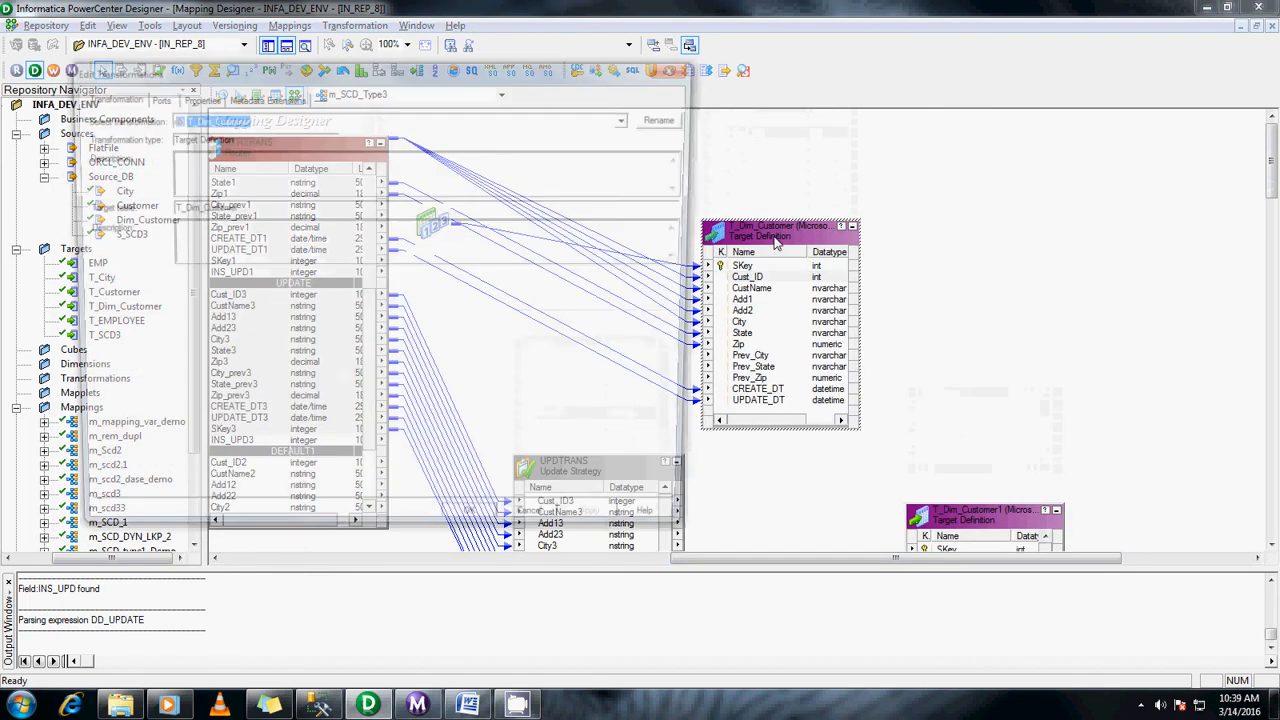
left_click(662, 118)
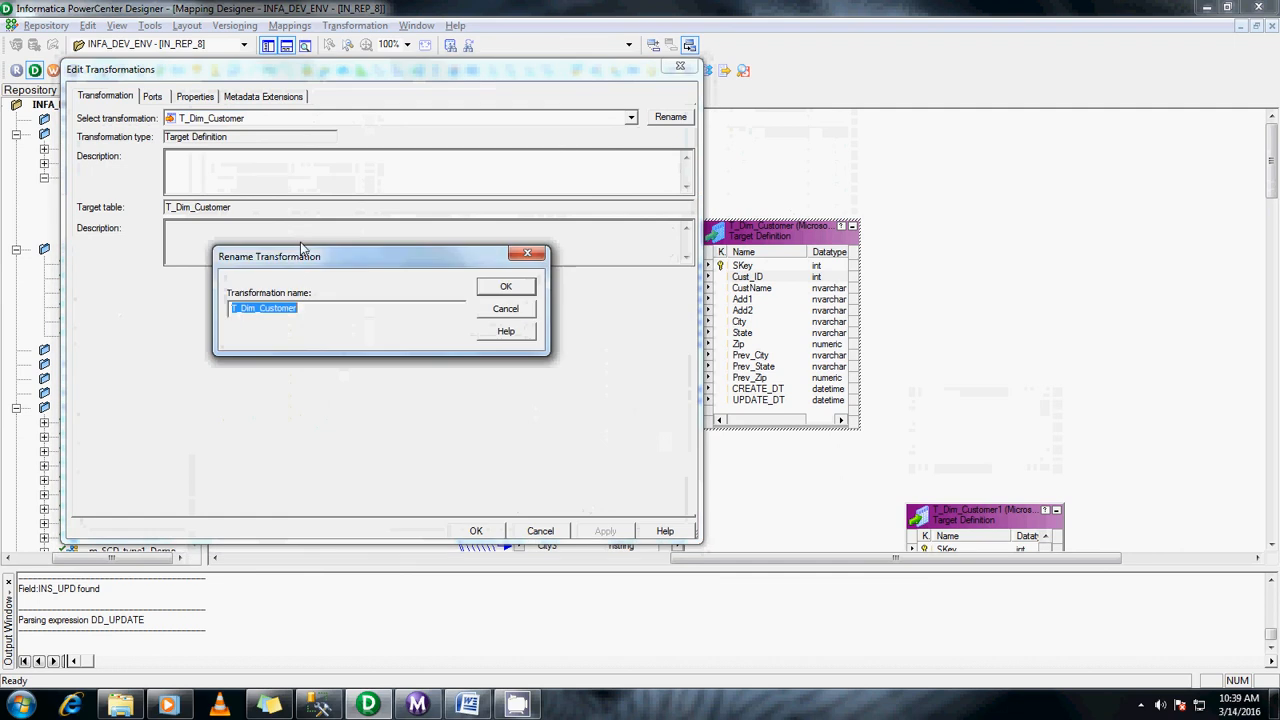
left_click(311, 307)
type("_1")
left_click(520, 290)
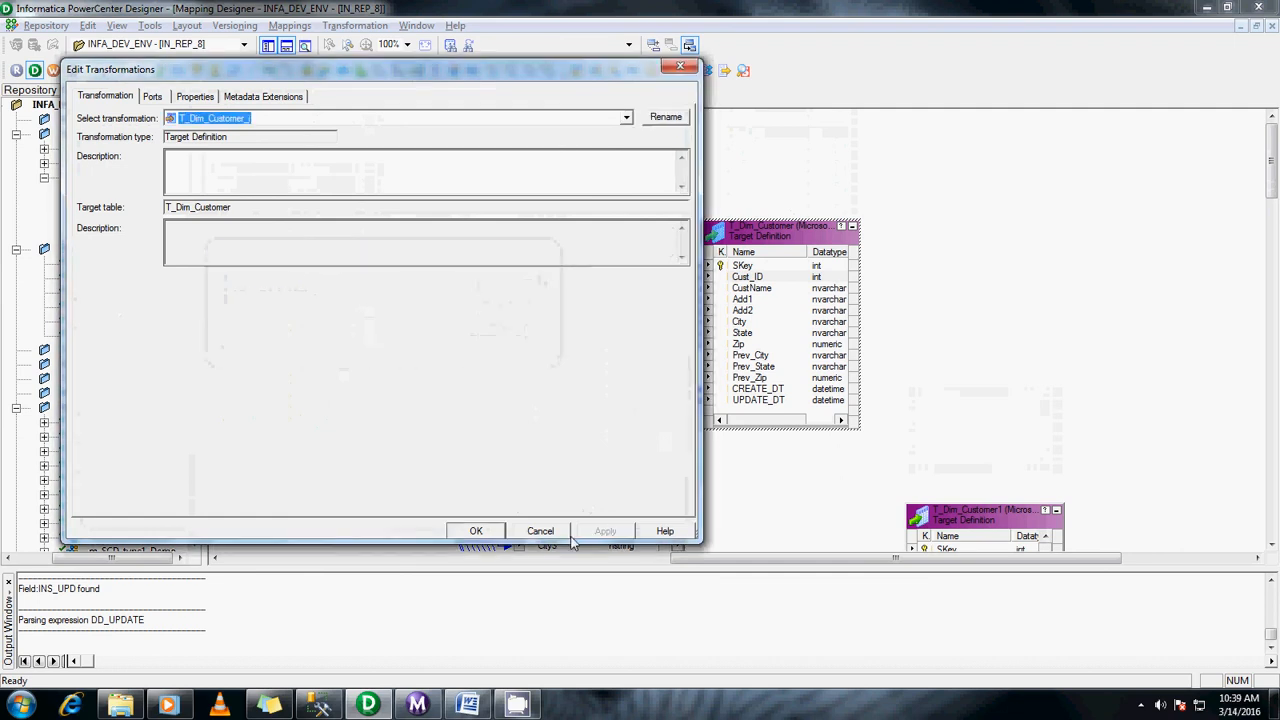
left_click(476, 530)
Step: Rename the second target instance to T_Dim_Customer_u
left_click(978, 525)
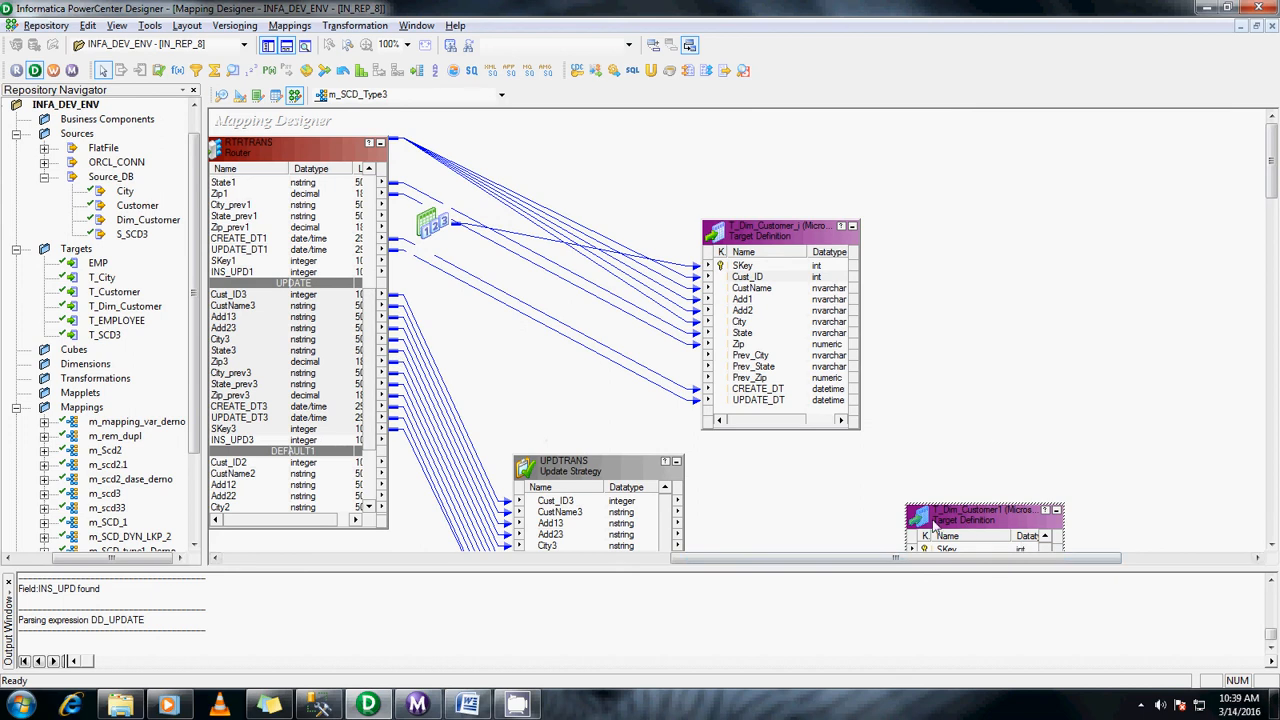
scroll(975, 434, "down", 3)
left_click(974, 409)
double_click(975, 410)
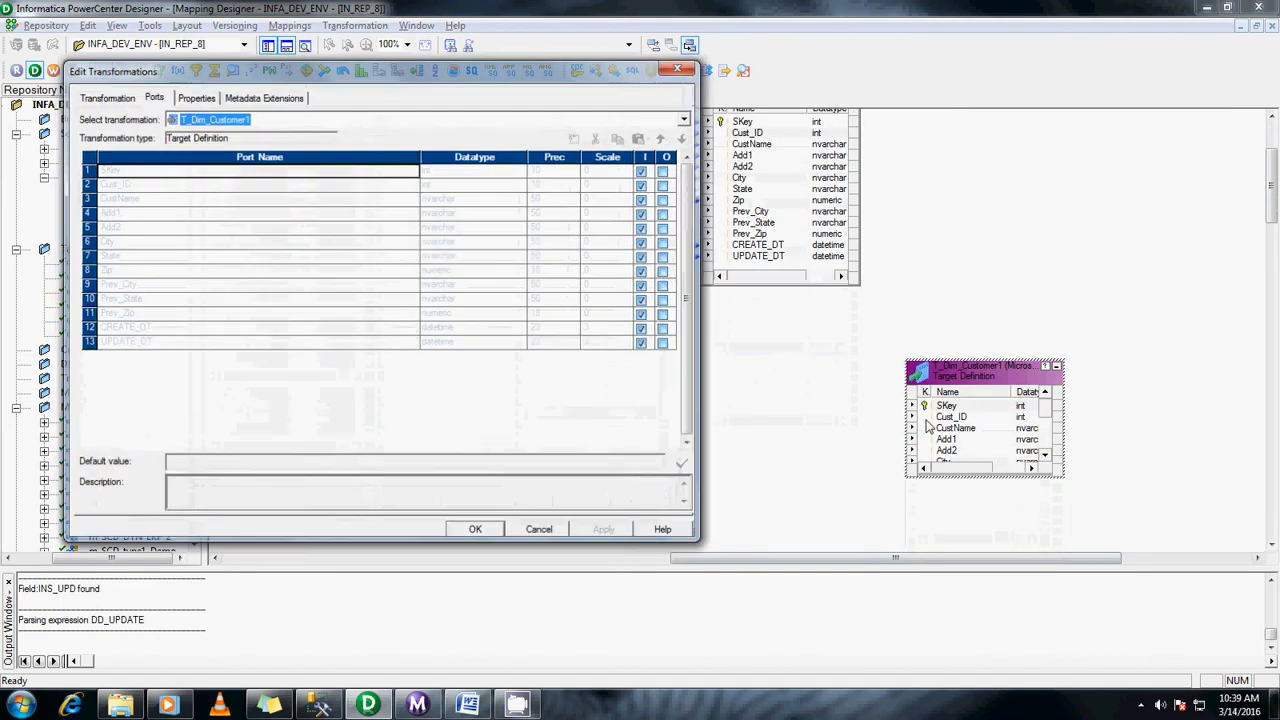
left_click(118, 98)
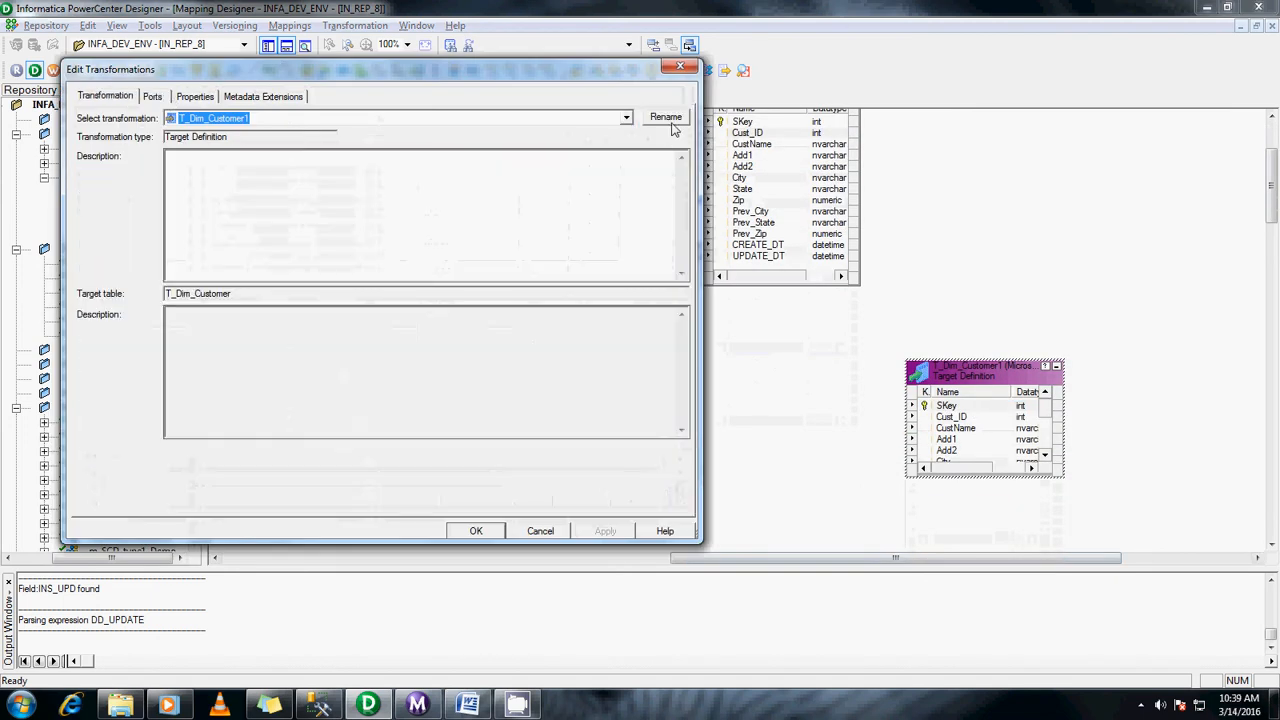
left_click(670, 122)
left_click(348, 310)
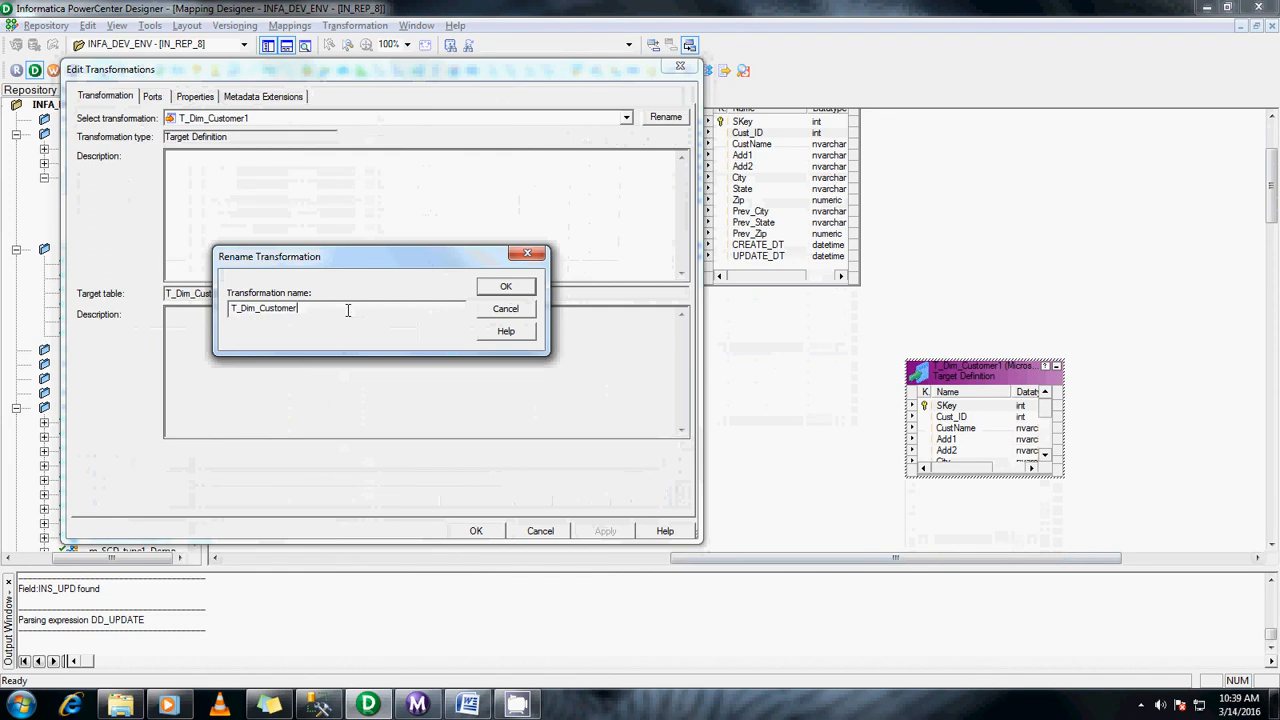
type("_u")
key("Return")
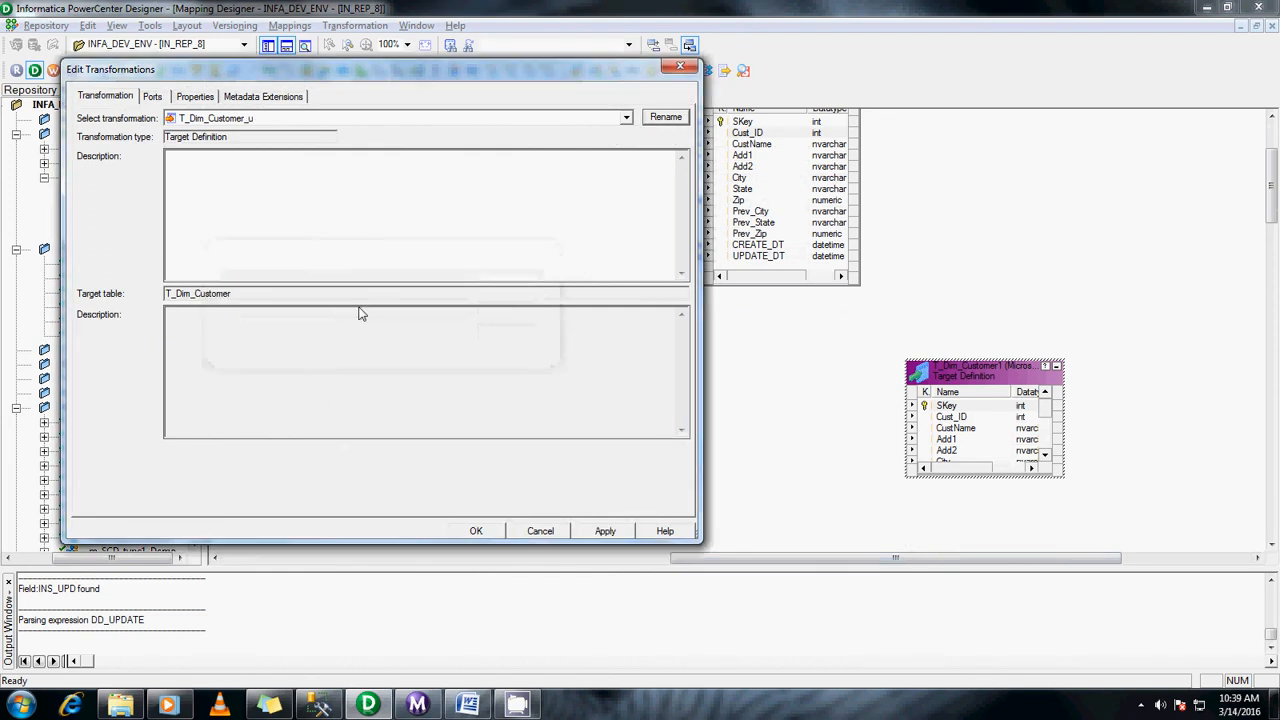
left_click(476, 531)
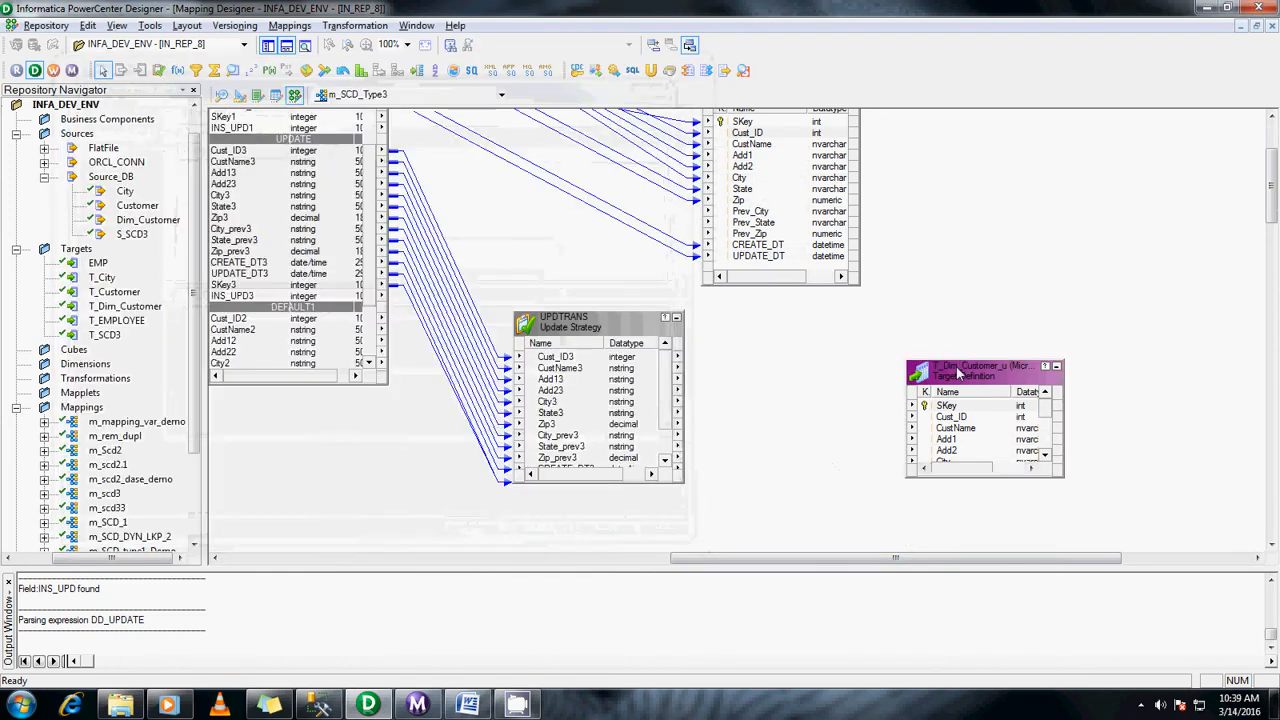
Step: Enlarge the T_Dim_Customer_u and Update Strategy boxes so that all their ports are displayed
left_click_drag(960, 360, 950, 252)
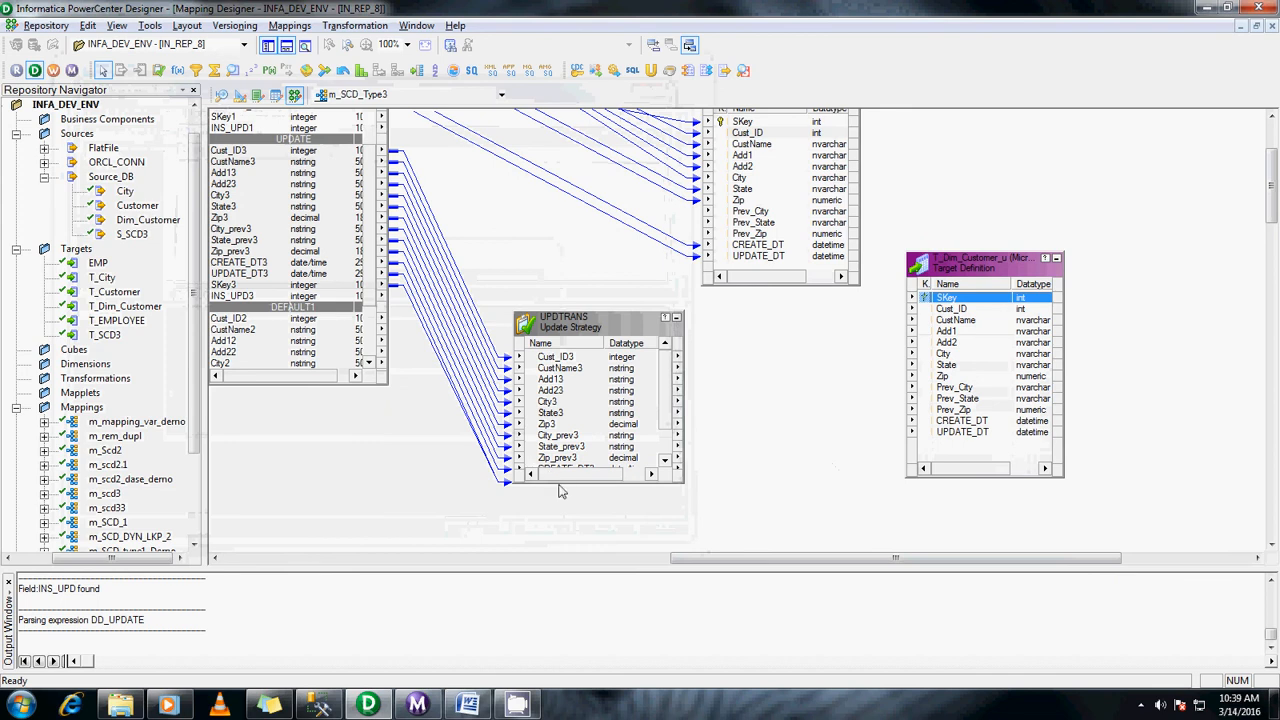
left_click_drag(563, 484, 540, 549)
double_click(547, 494)
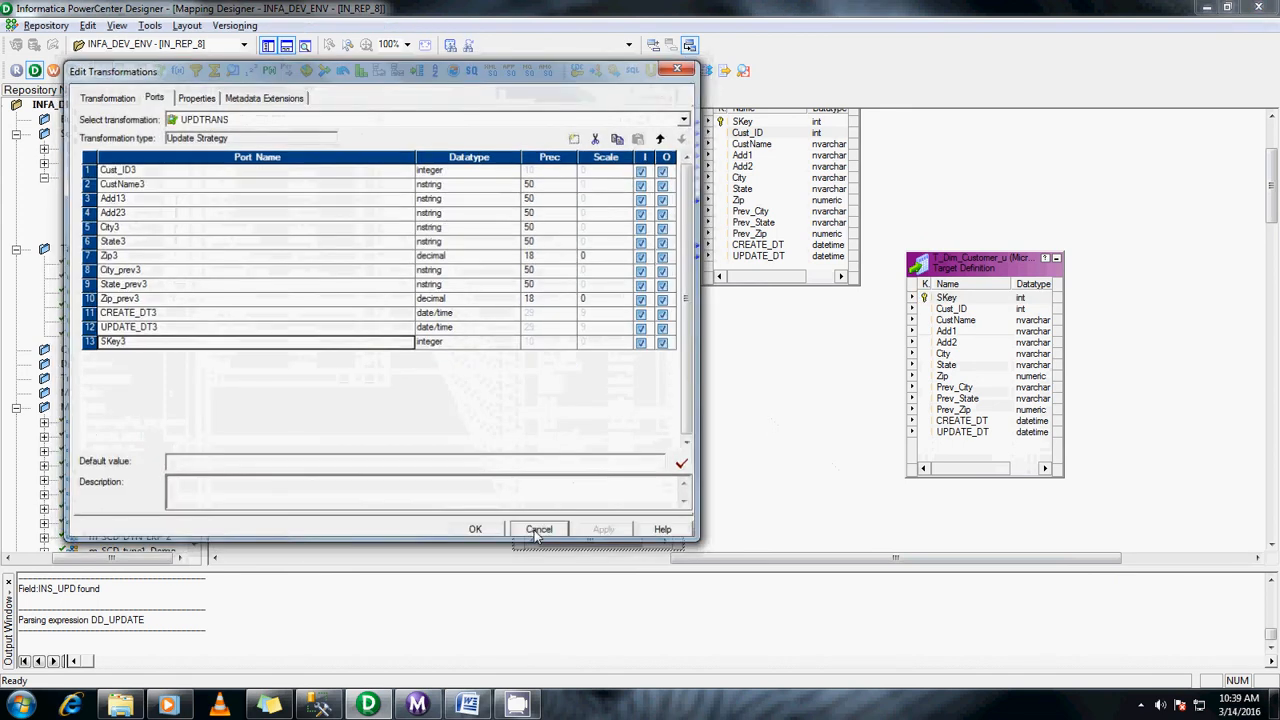
left_click(536, 530)
Step: Link the Update Strategy's SKey3, Cust_ID3 through Zip_prev3, and UPDATE_DT3 to the matching T_Dim_Customer_u ports, leaving CREATE_DT unlinked
left_click_drag(541, 494, 975, 307)
left_click(547, 360)
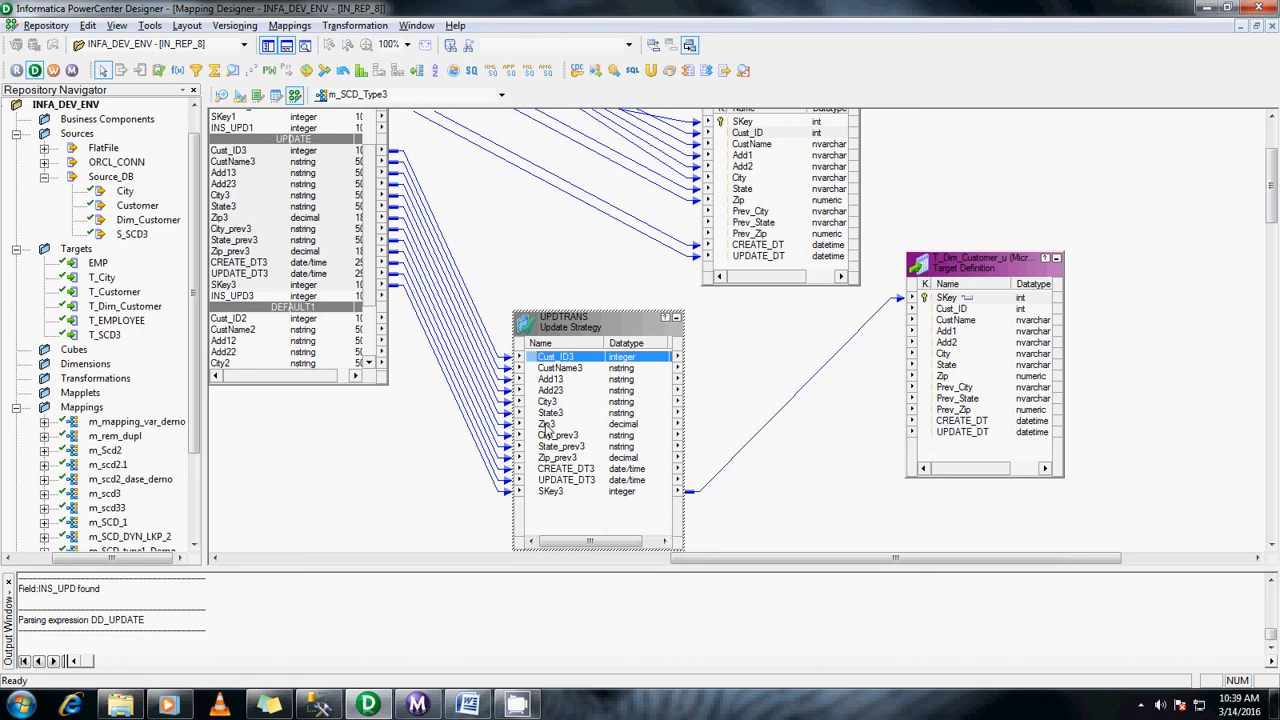
left_click(545, 457, "shift")
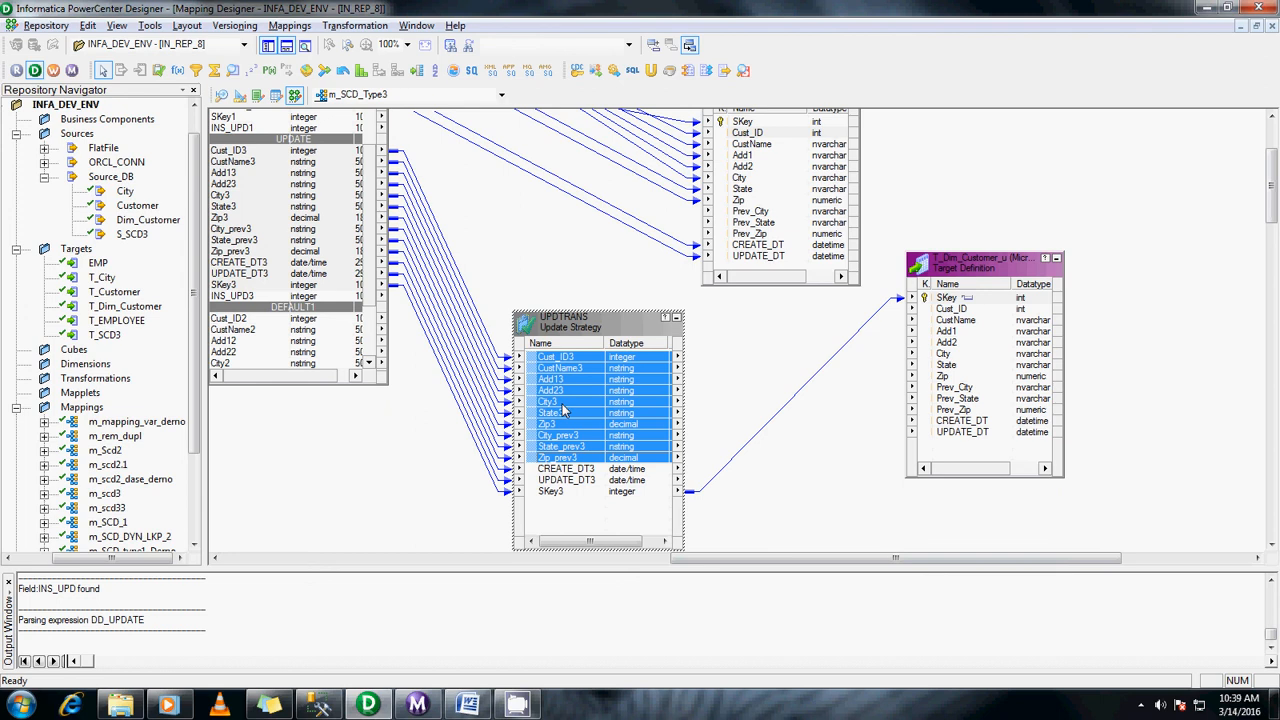
left_click_drag(582, 372, 948, 322)
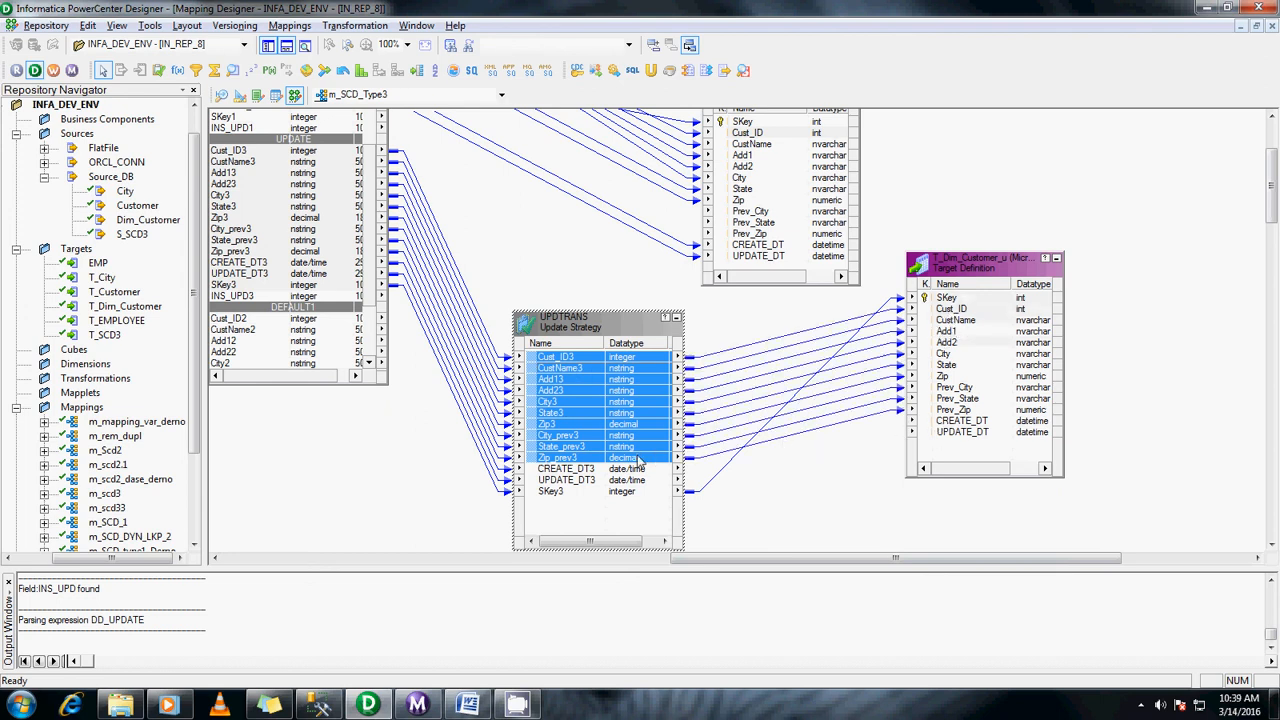
left_click(575, 481)
left_click_drag(537, 484, 986, 433)
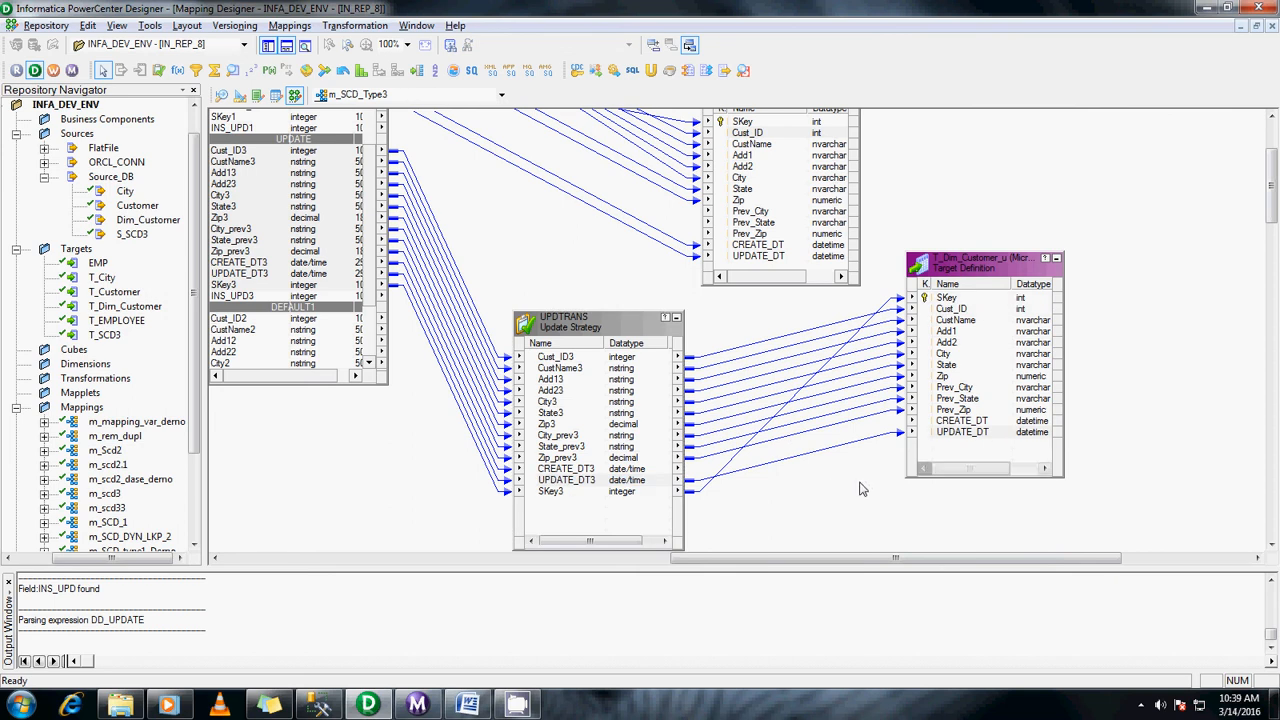
Step: Arrange all the mapping's objects as icons and save the mapping
scroll(866, 487, "up", 3)
right_click(974, 222)
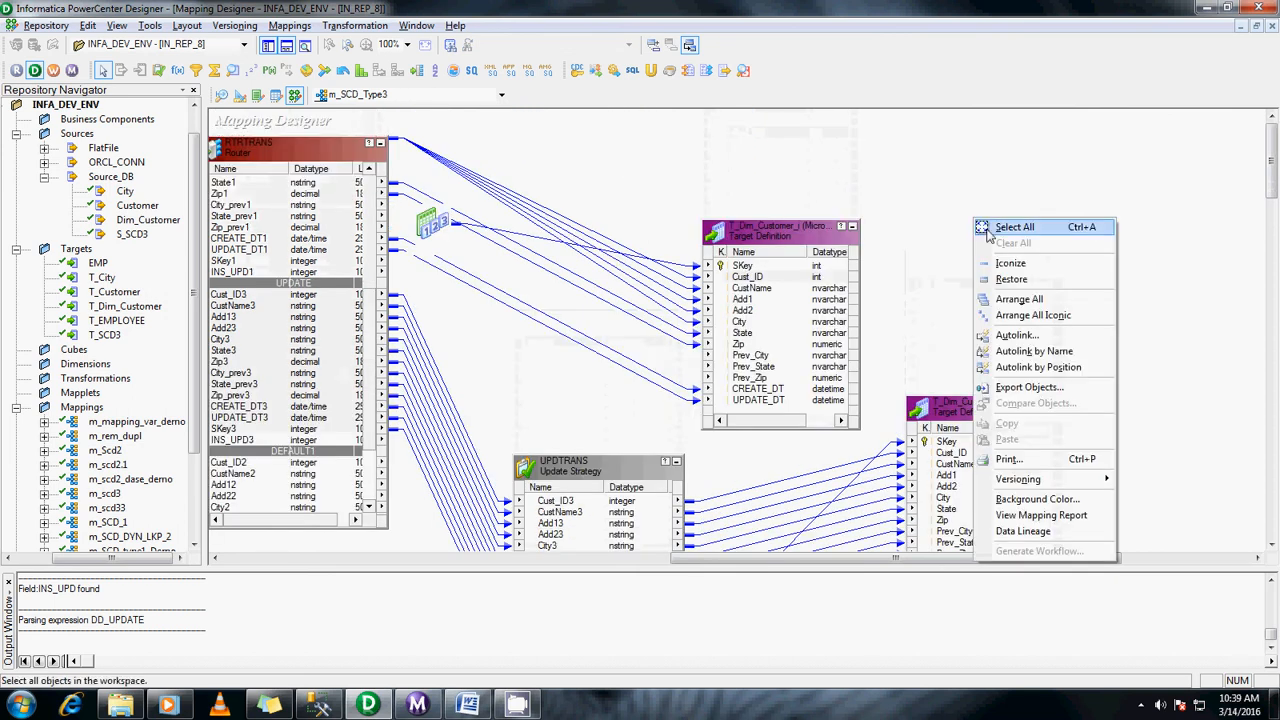
left_click(1030, 315)
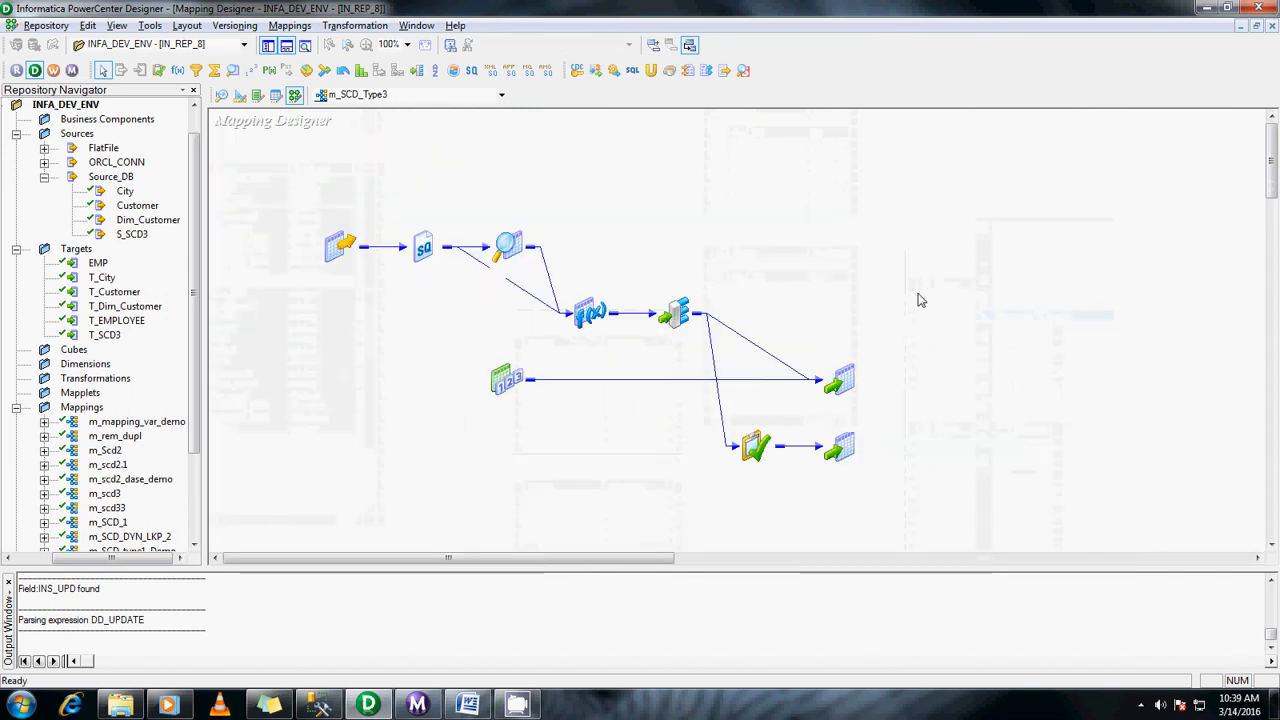
key("ctrl+s")
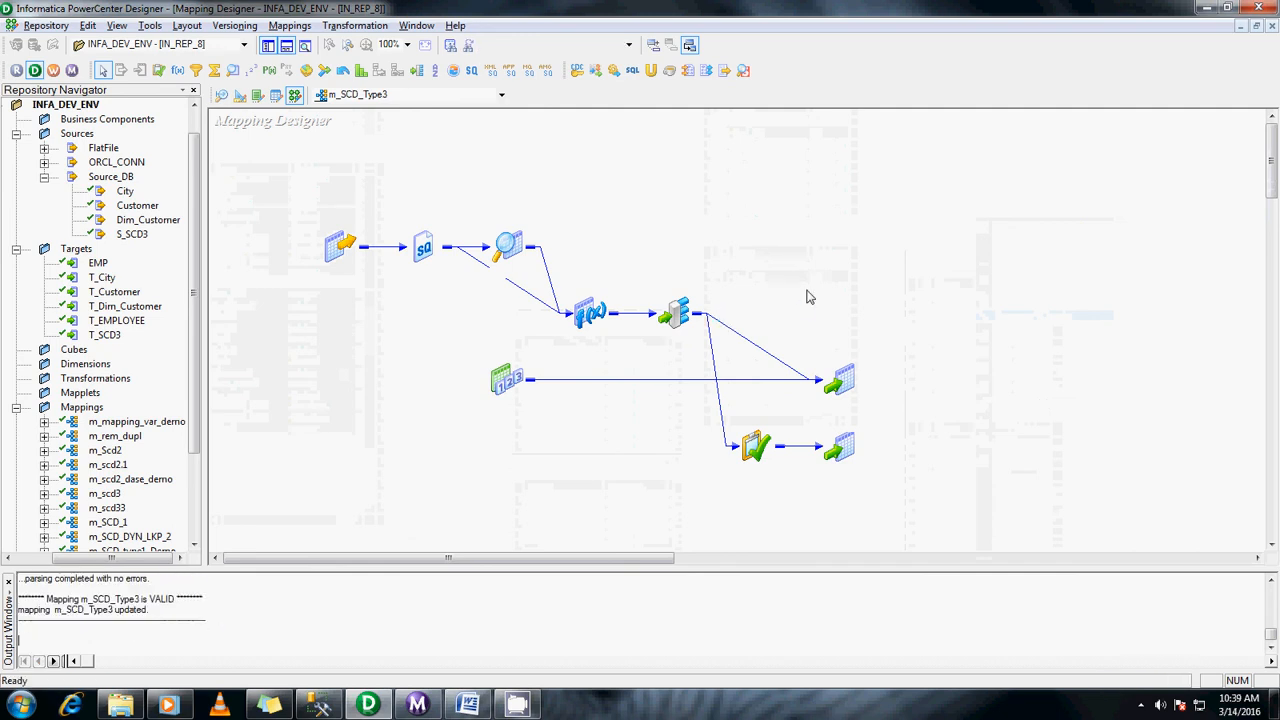
Step: Generate a workflow for m_SCD_Type3 and assign the Source_DB connection to SQ_Dim_Customer
left_click(289, 25)
left_click(305, 276)
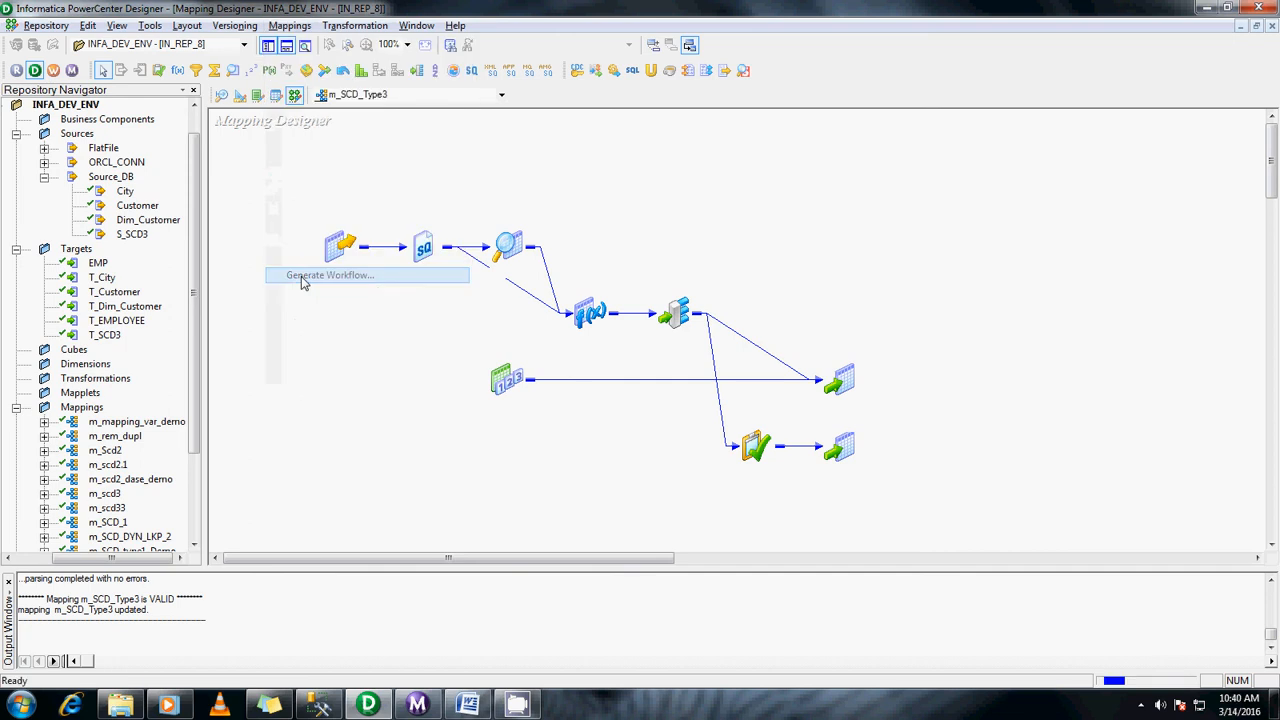
left_click(784, 556)
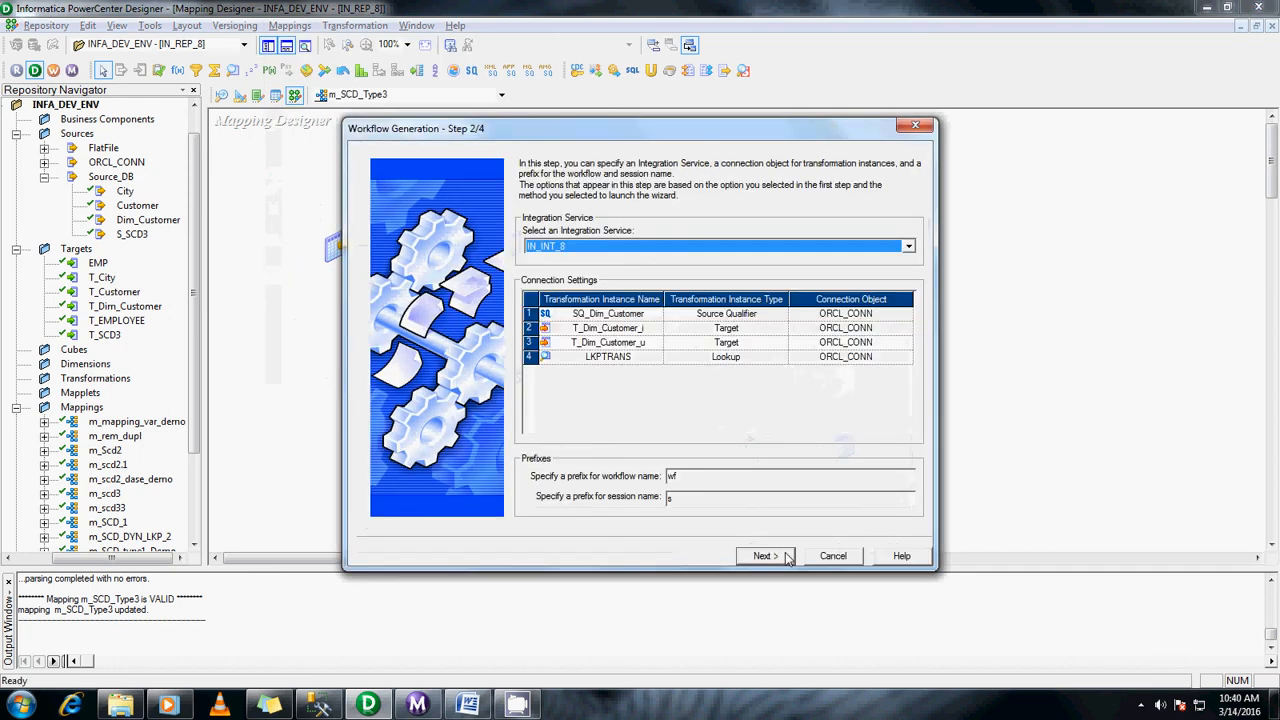
left_click(877, 314)
left_click(906, 314)
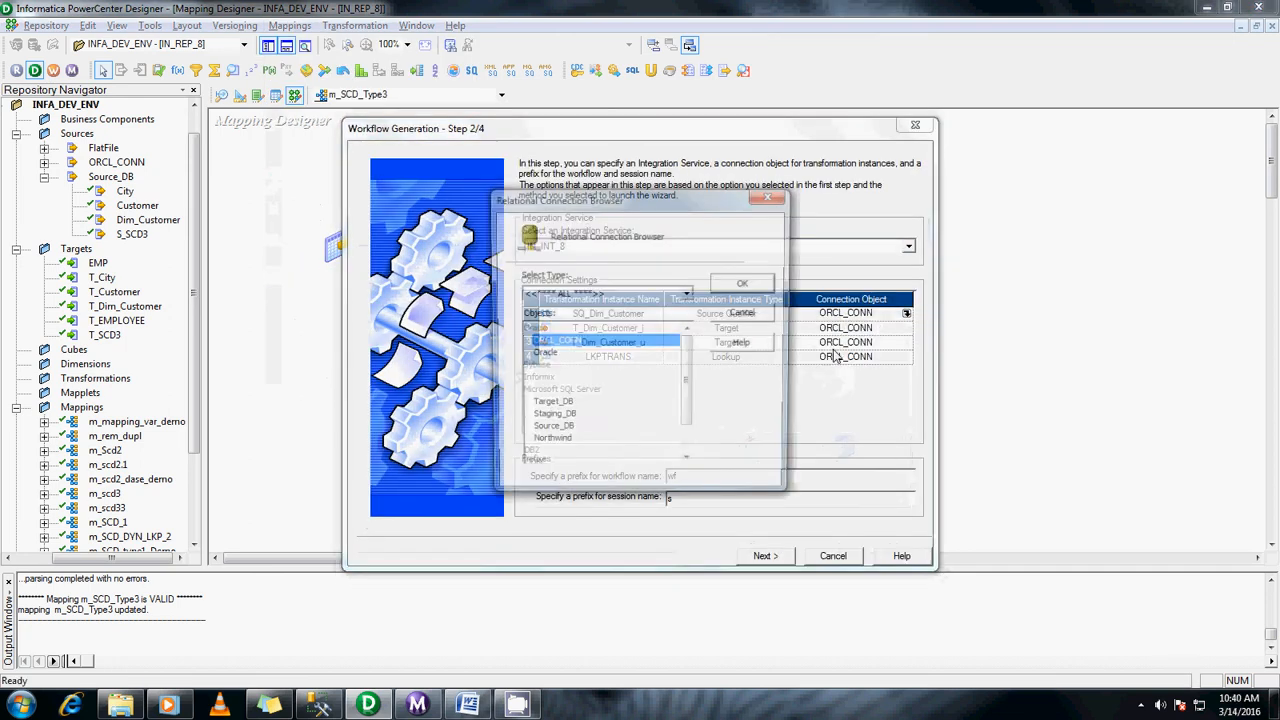
left_click(552, 432)
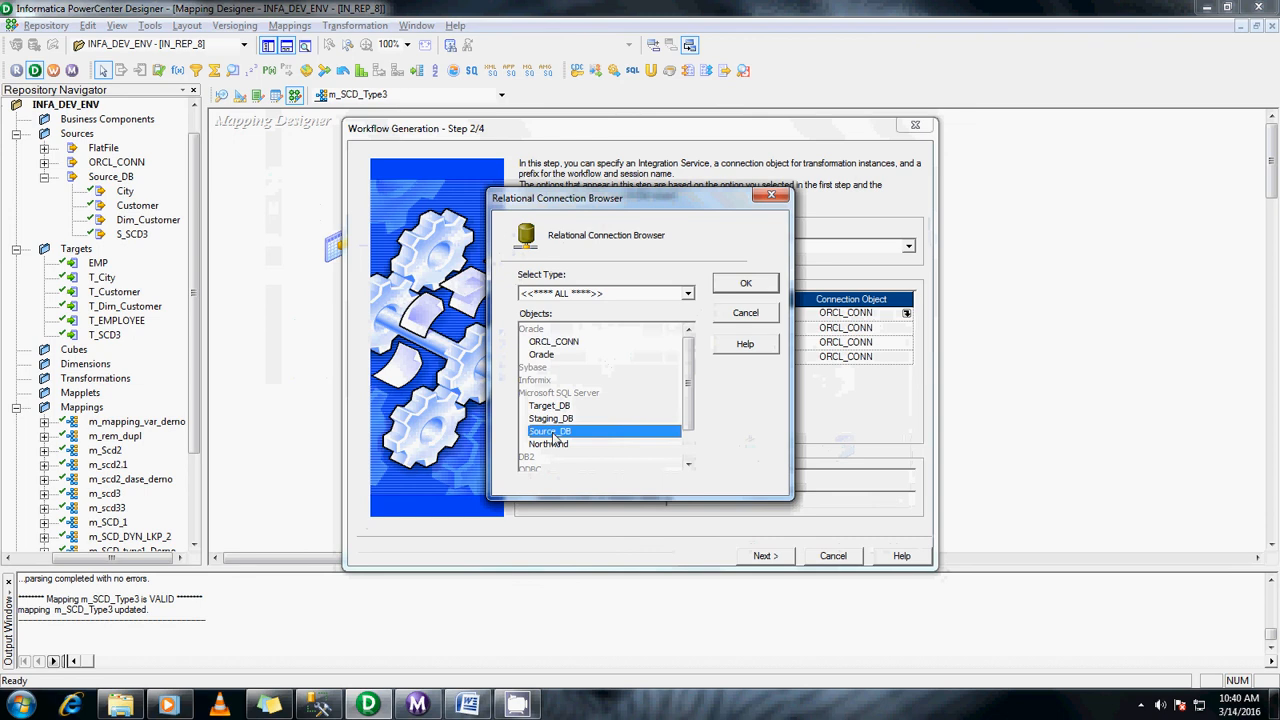
double_click(552, 437)
Step: Assign the Target_DB connection to T_Dim_Customer_i, T_Dim_Customer_u and LKPTRANS for the workflow generation
left_click(900, 333)
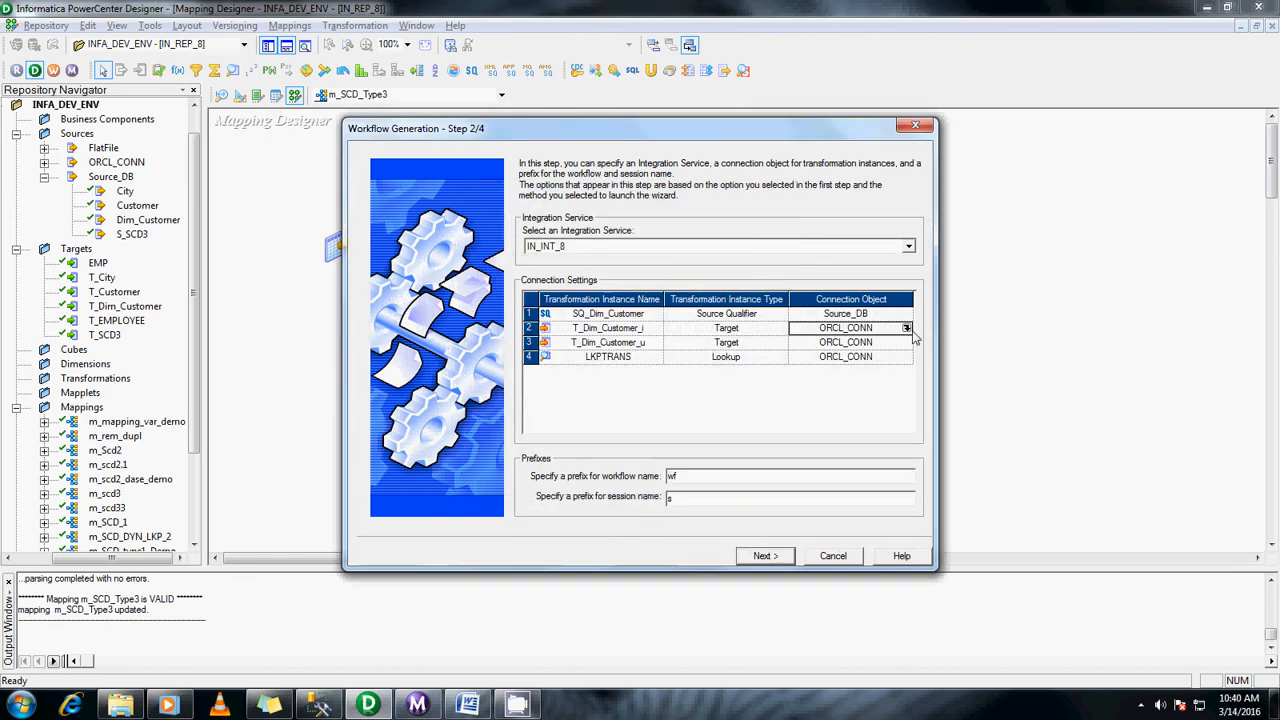
left_click(906, 328)
left_click(555, 411)
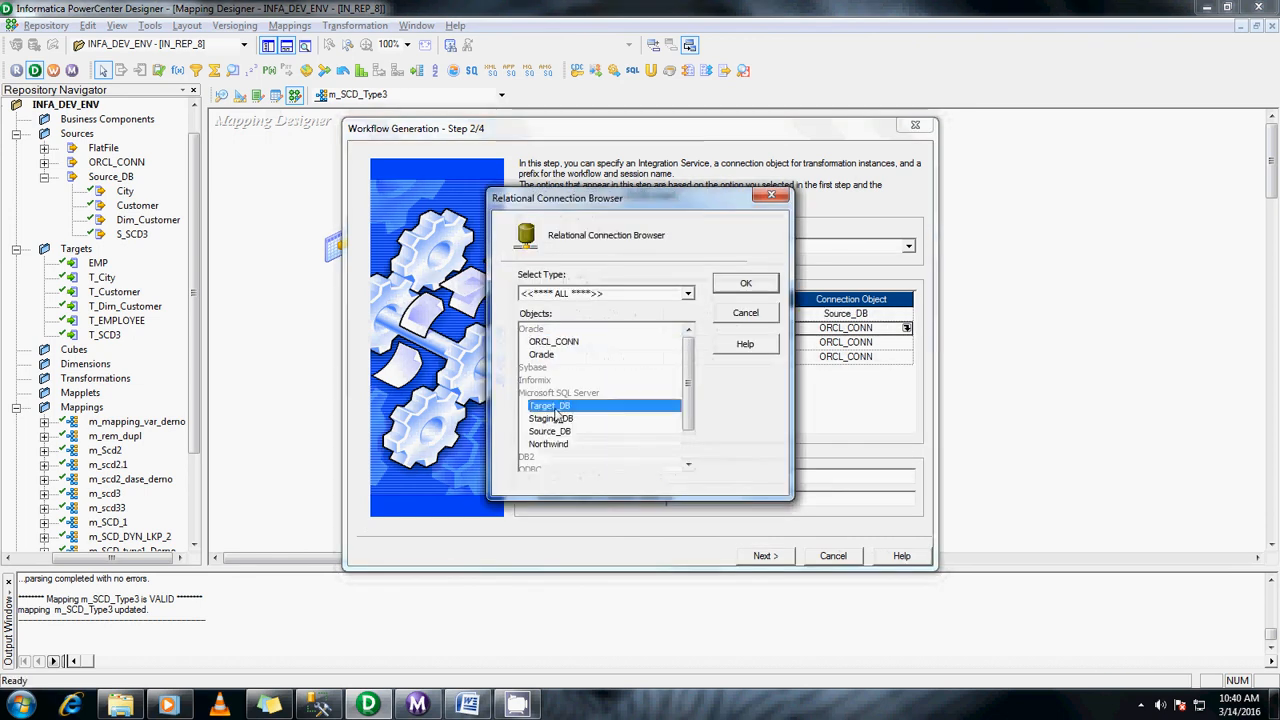
double_click(557, 414)
left_click(900, 342)
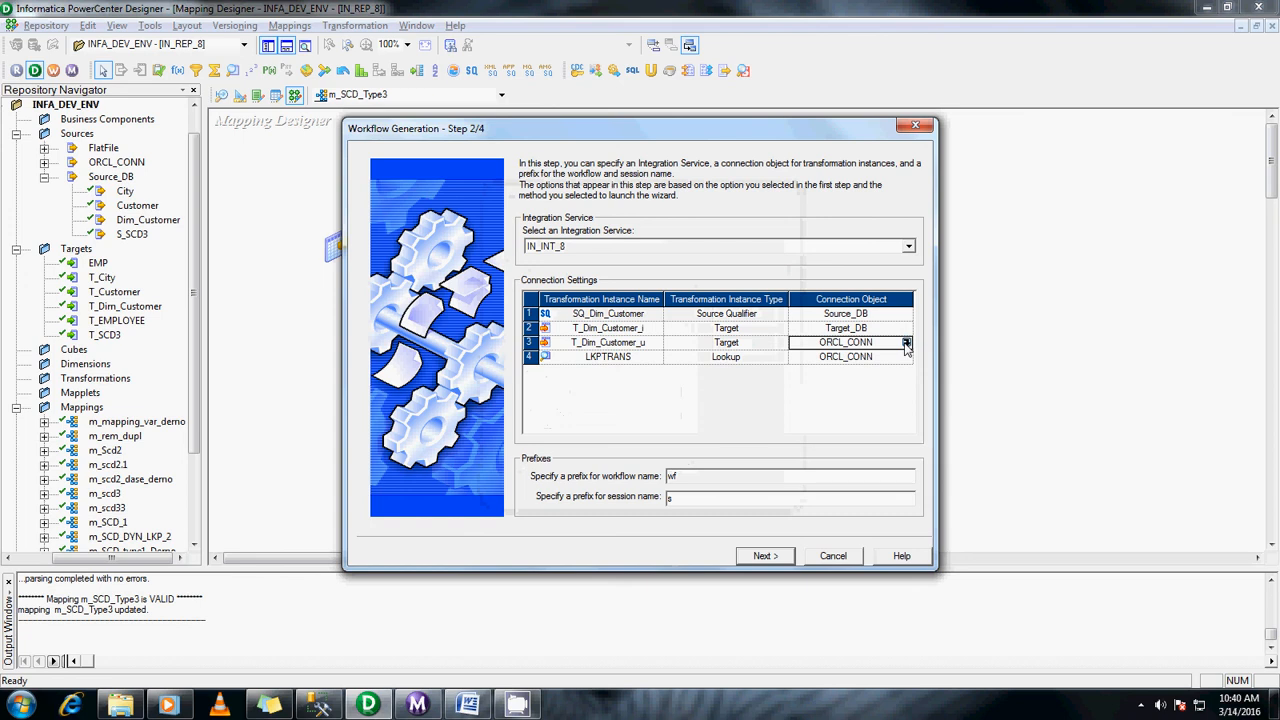
left_click(906, 342)
left_click(555, 410)
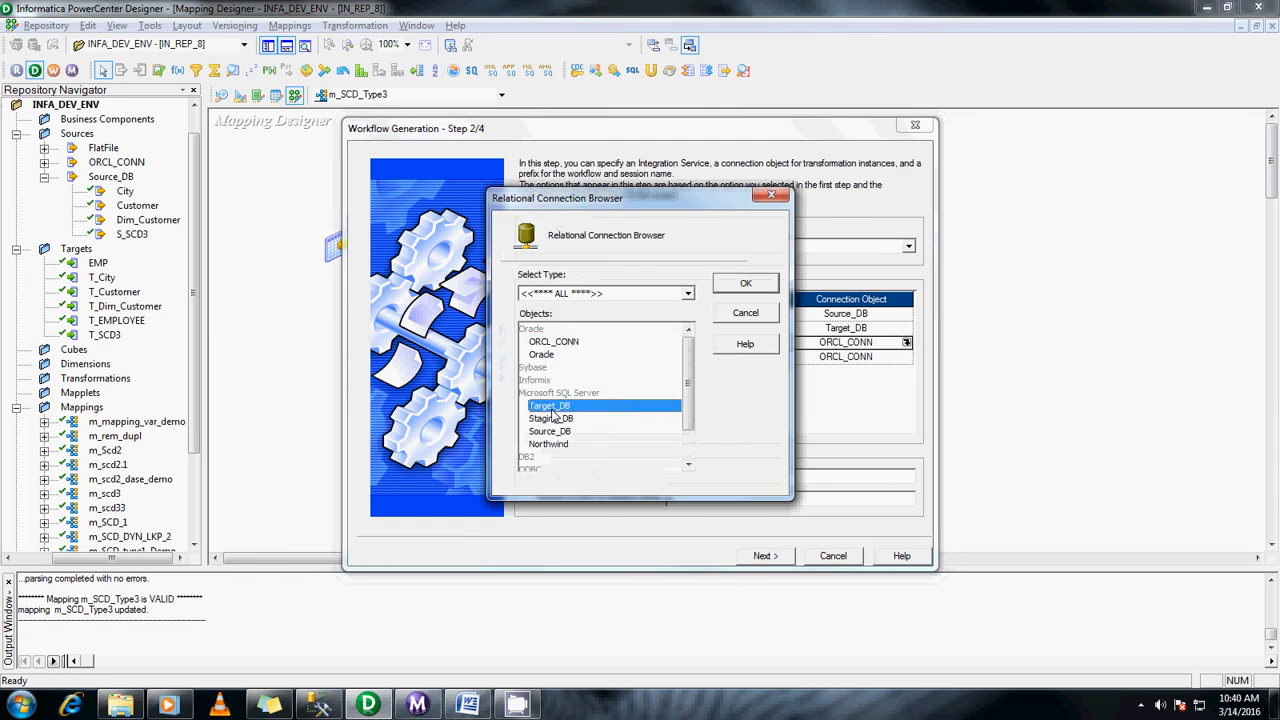
double_click(555, 410)
left_click(897, 360)
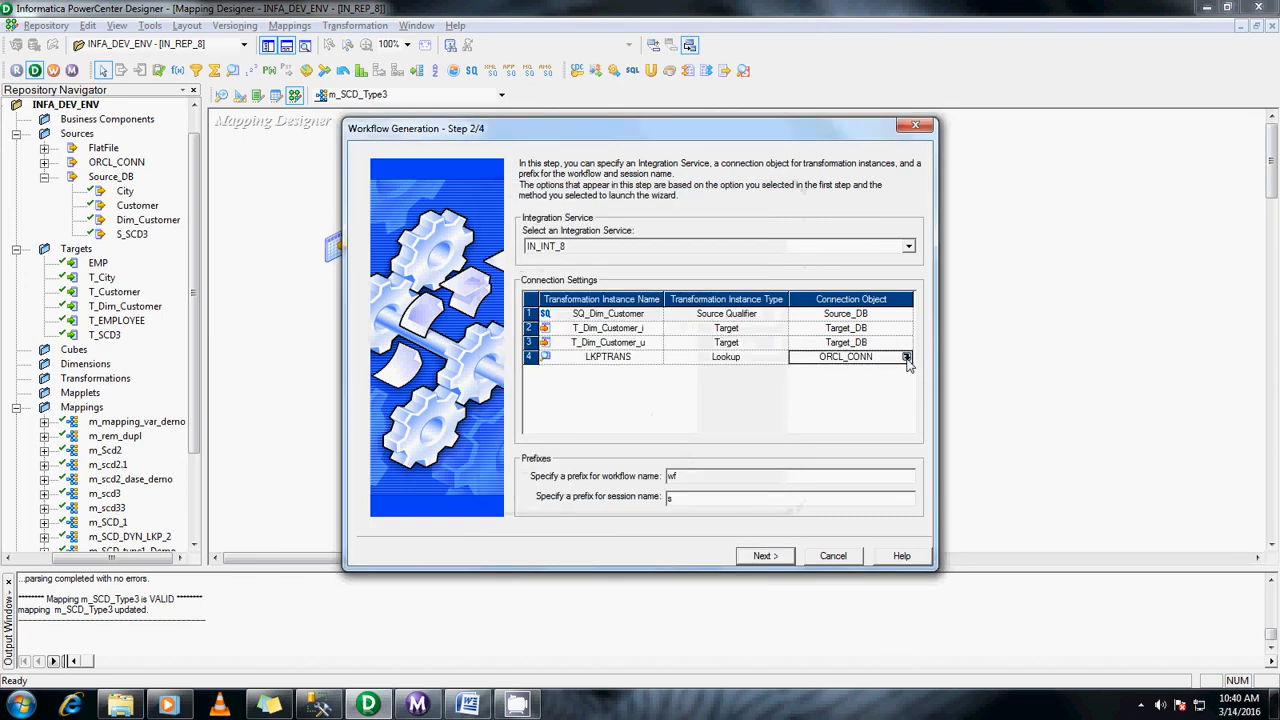
left_click(906, 357)
double_click(560, 407)
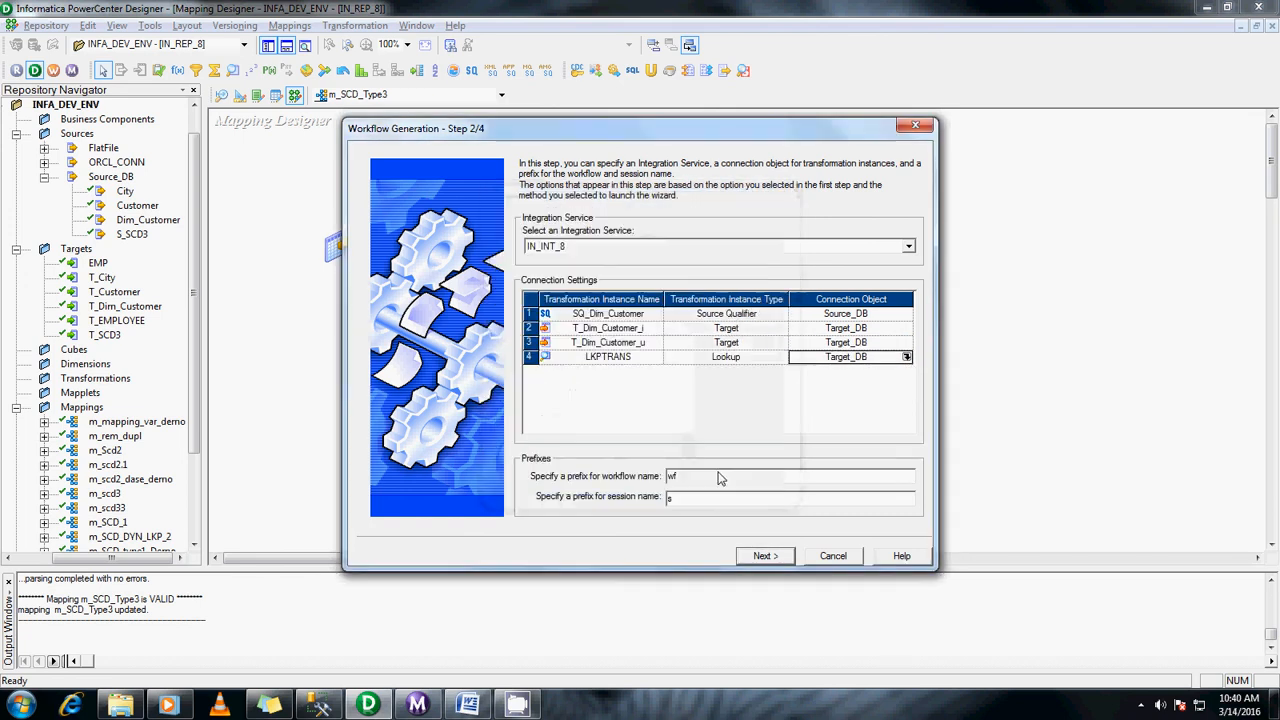
Step: Finish the workflow generation with workflow name wf_m_SCD_Type3, session name s_m_SCD_Type3 and Integration Service IN_INT_8
left_click(766, 556)
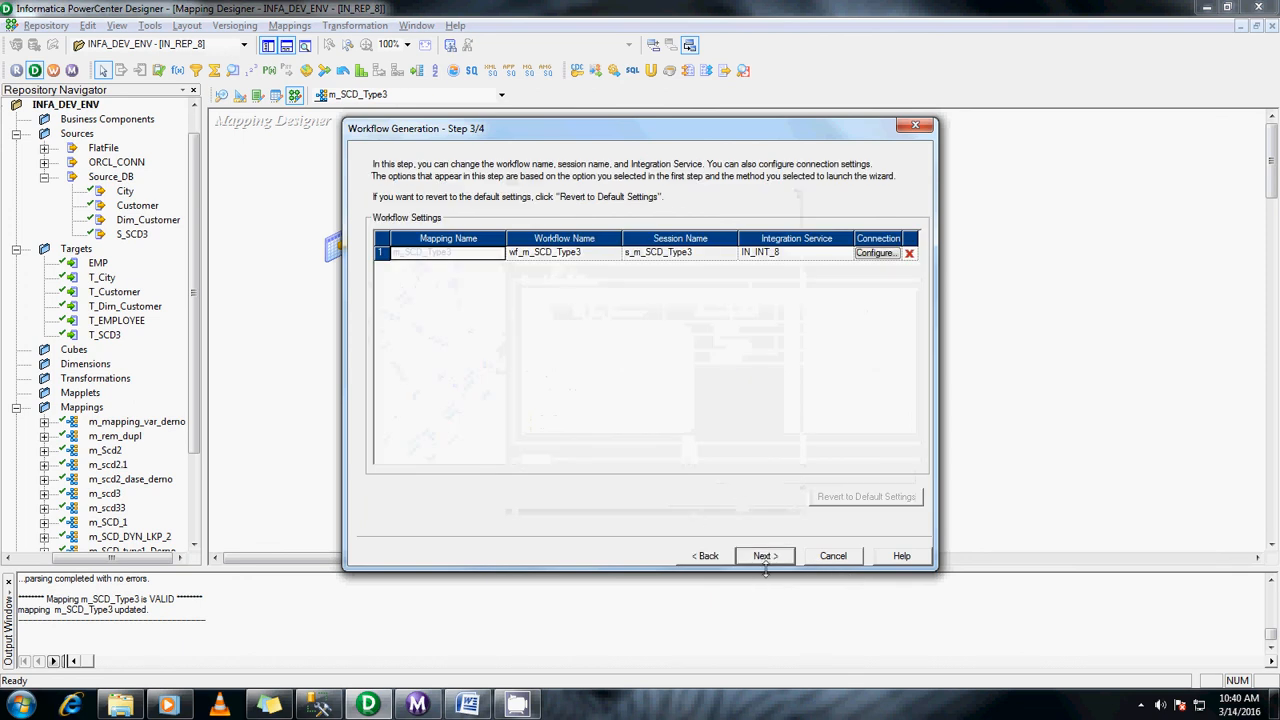
left_click(765, 556)
left_click(765, 556)
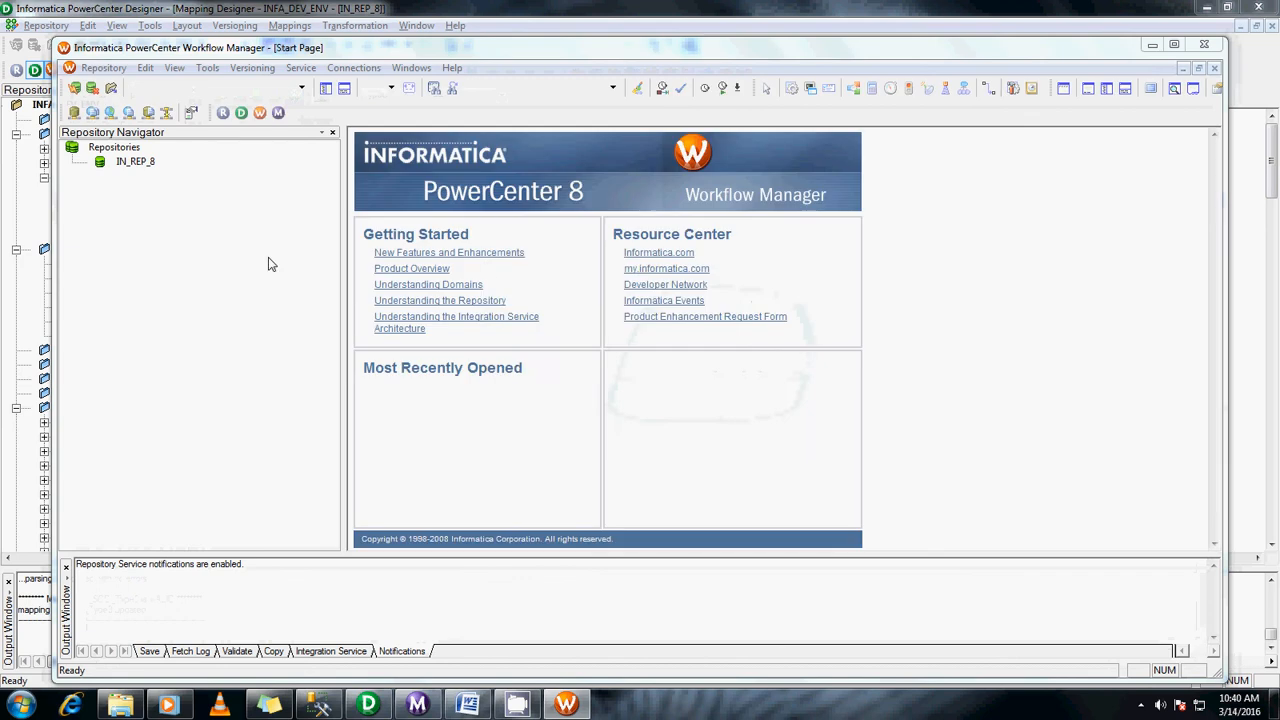
Step: Connect Workflow Manager to the IN_REP_8 repository, entering the account password
left_click(747, 297)
double_click(132, 162)
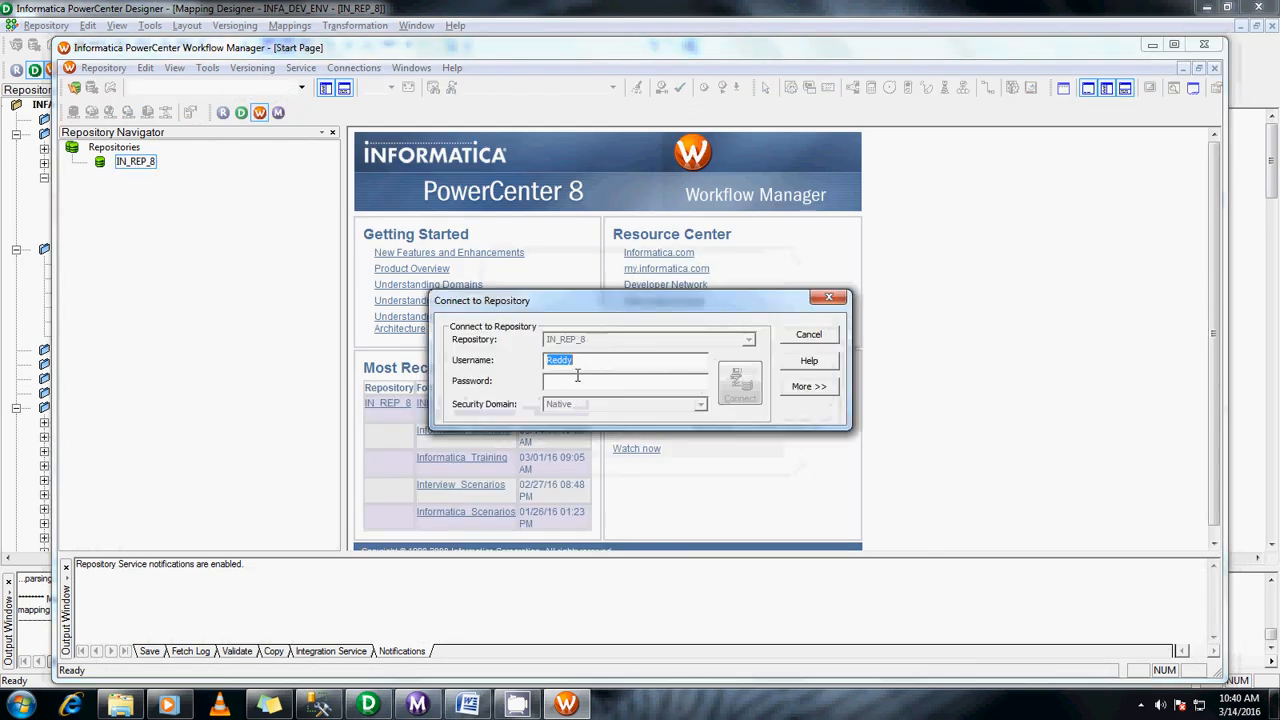
left_click(577, 377)
type("*******")
left_click(750, 387)
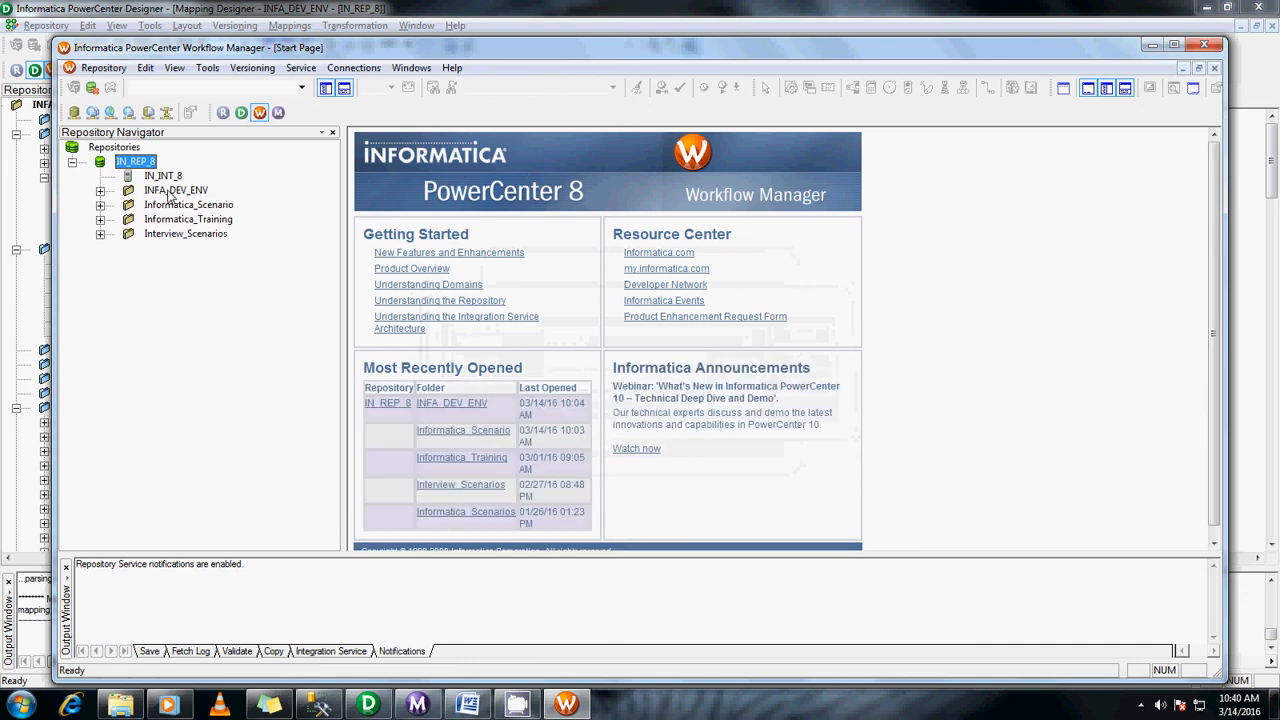
Step: Open the INFA_DEV_ENV folder, close the wf_m_scd3 workflow and open wf_m_SCD_Type3 in the Workflow Designer
double_click(170, 192)
double_click(182, 248)
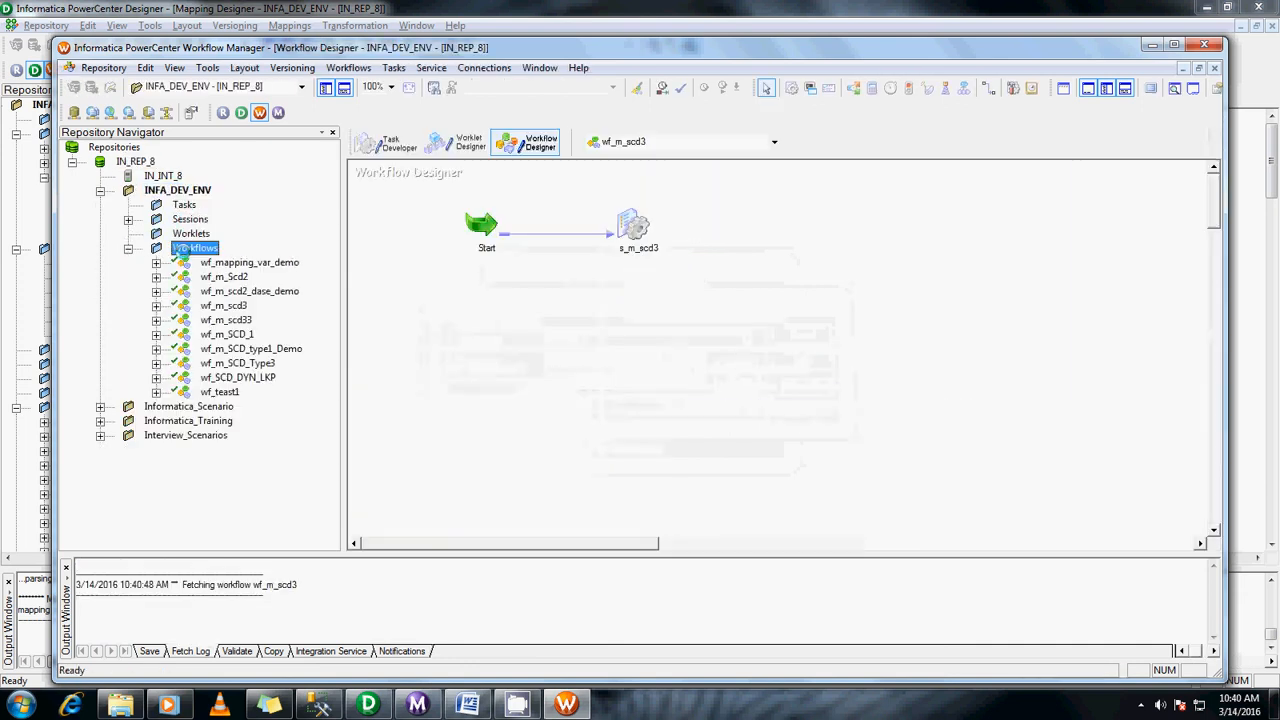
left_click(348, 67)
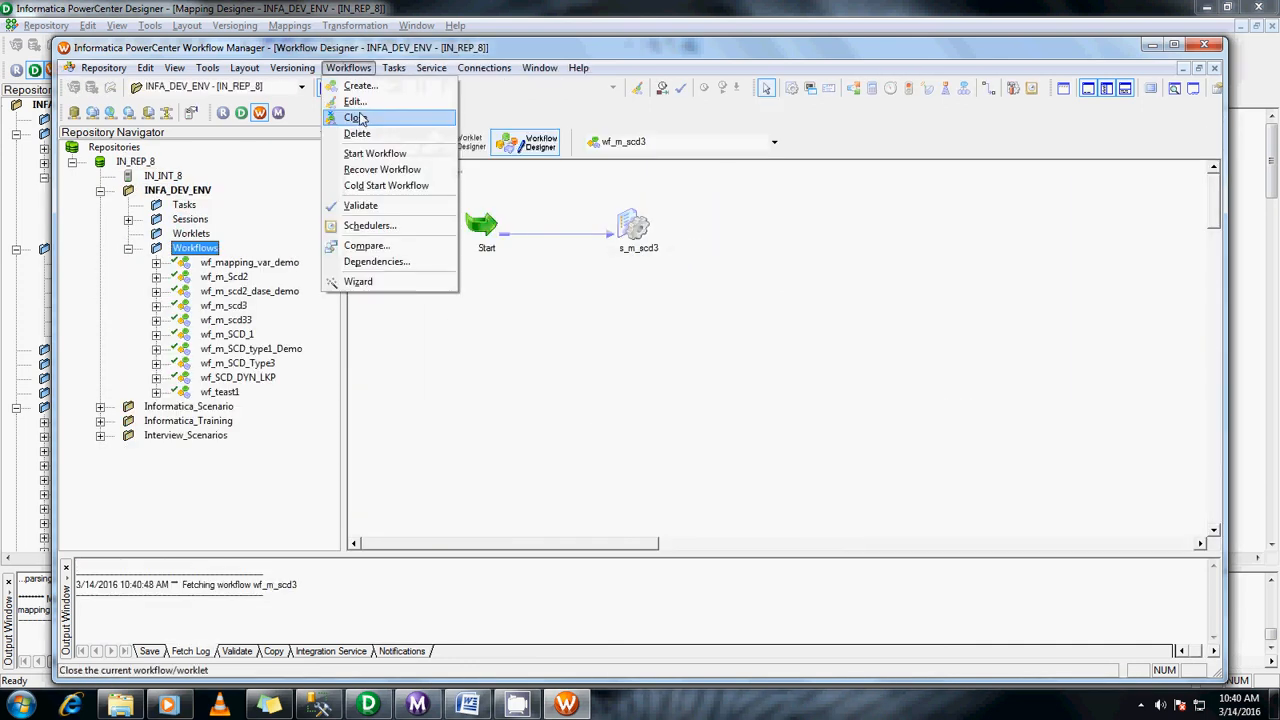
left_click(358, 118)
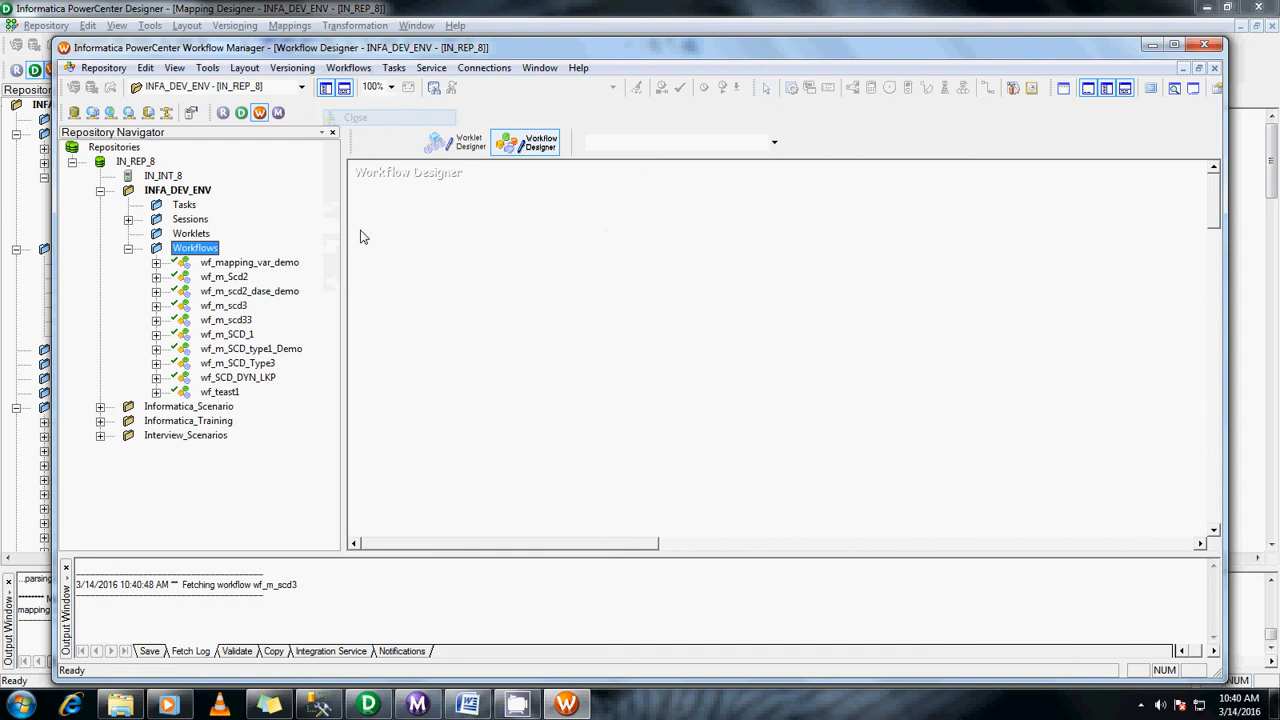
left_click(255, 364)
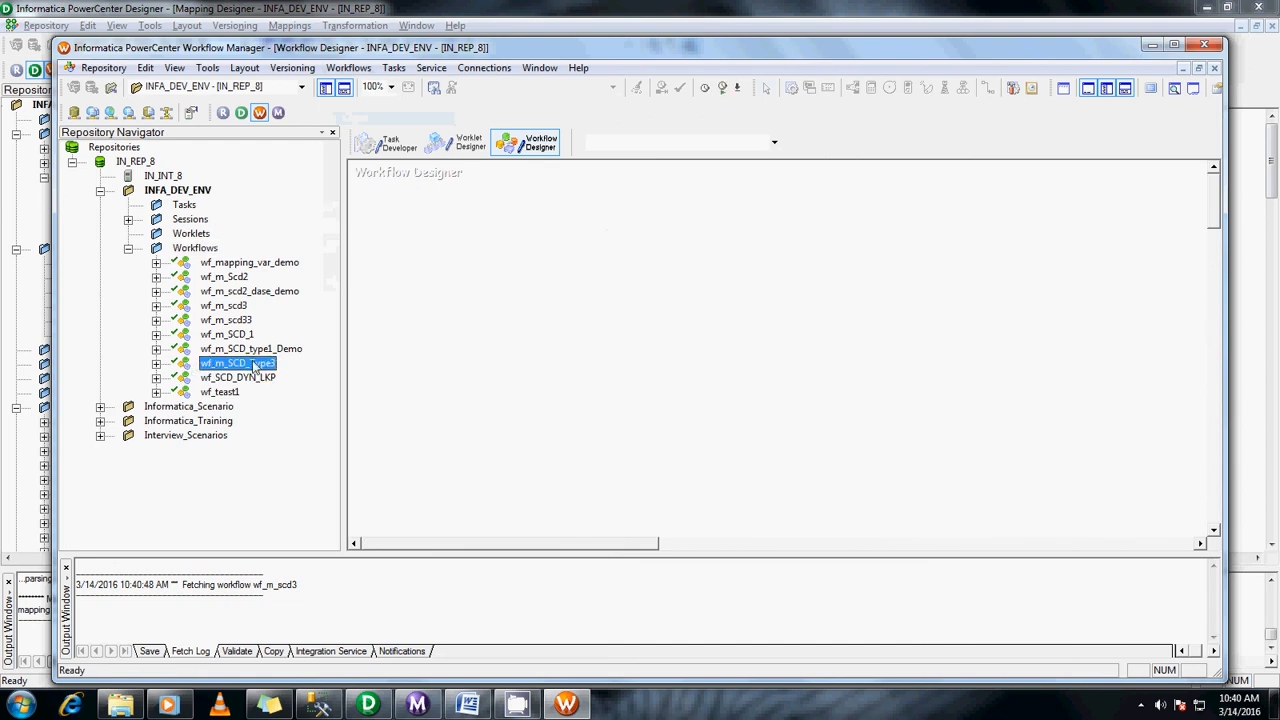
left_click_drag(255, 364, 426, 337)
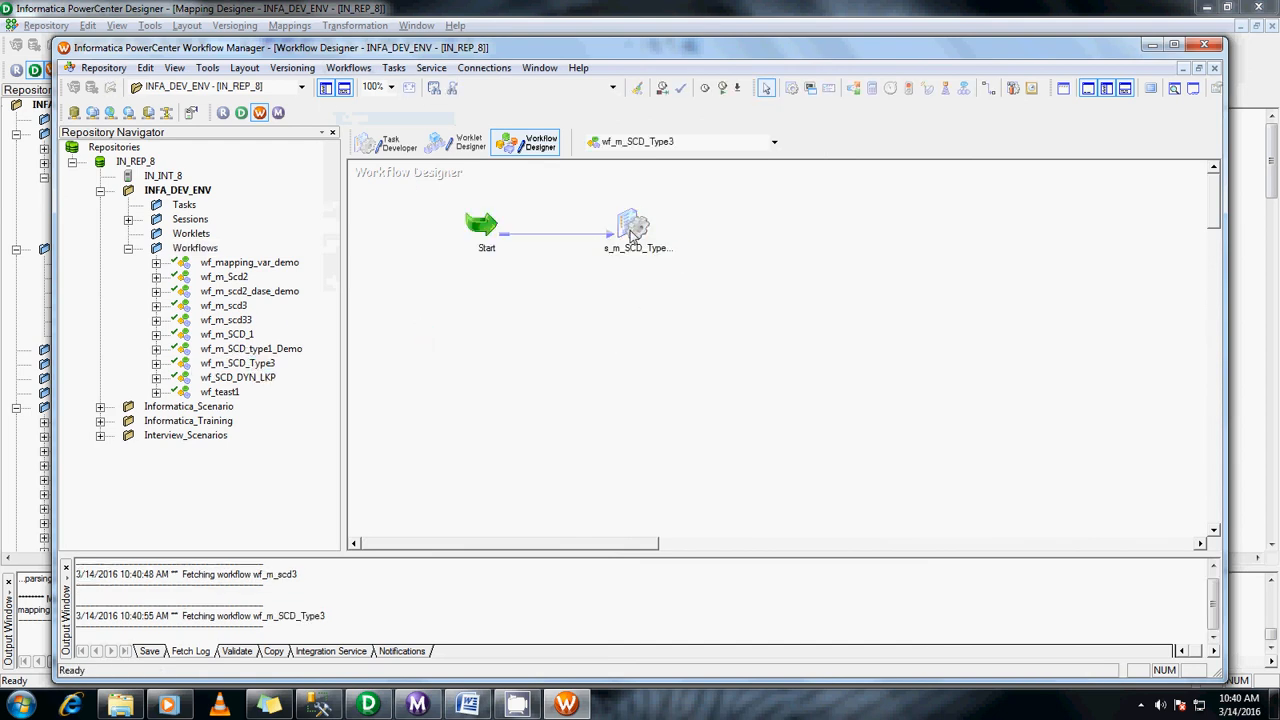
Step: In the s_m_SCD_Type3 session's mapping settings, set the target load type of T_Dim_Customer_i and T_Dim_Customer_u to Normal
double_click(630, 232)
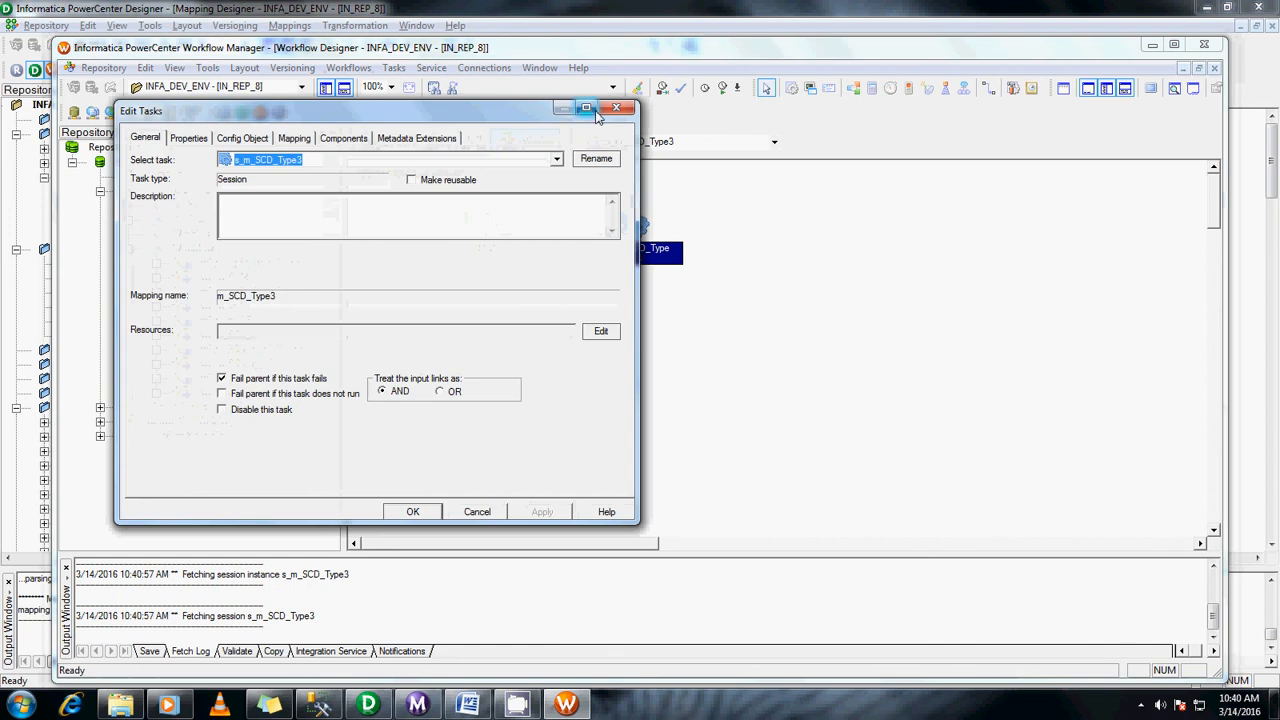
left_click(590, 113)
left_click(172, 33)
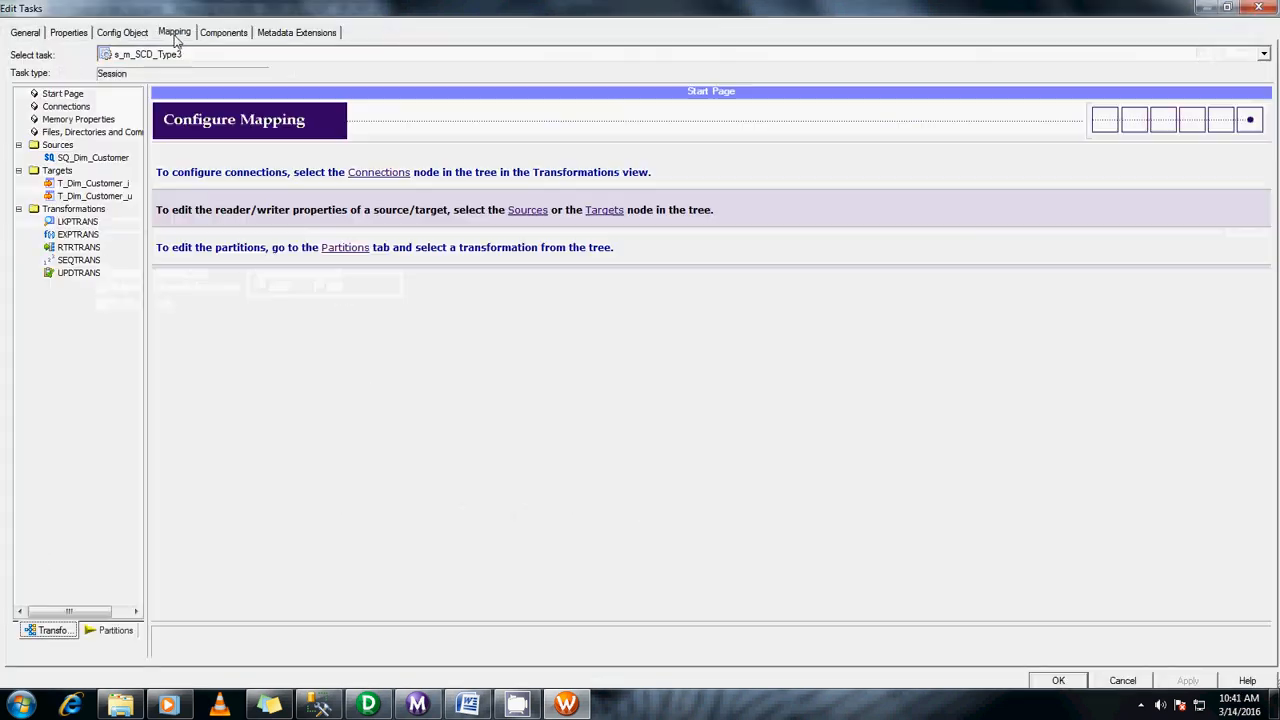
left_click(98, 160)
left_click(98, 185)
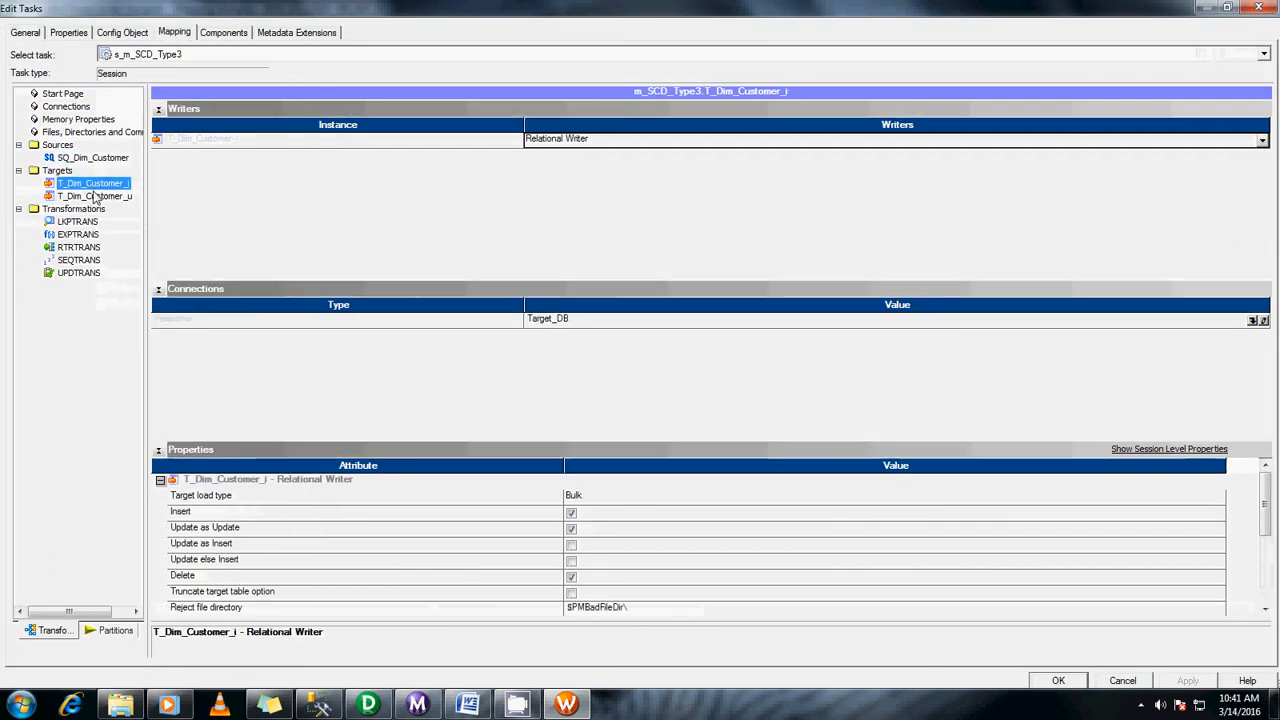
left_click(600, 495)
left_click(580, 527)
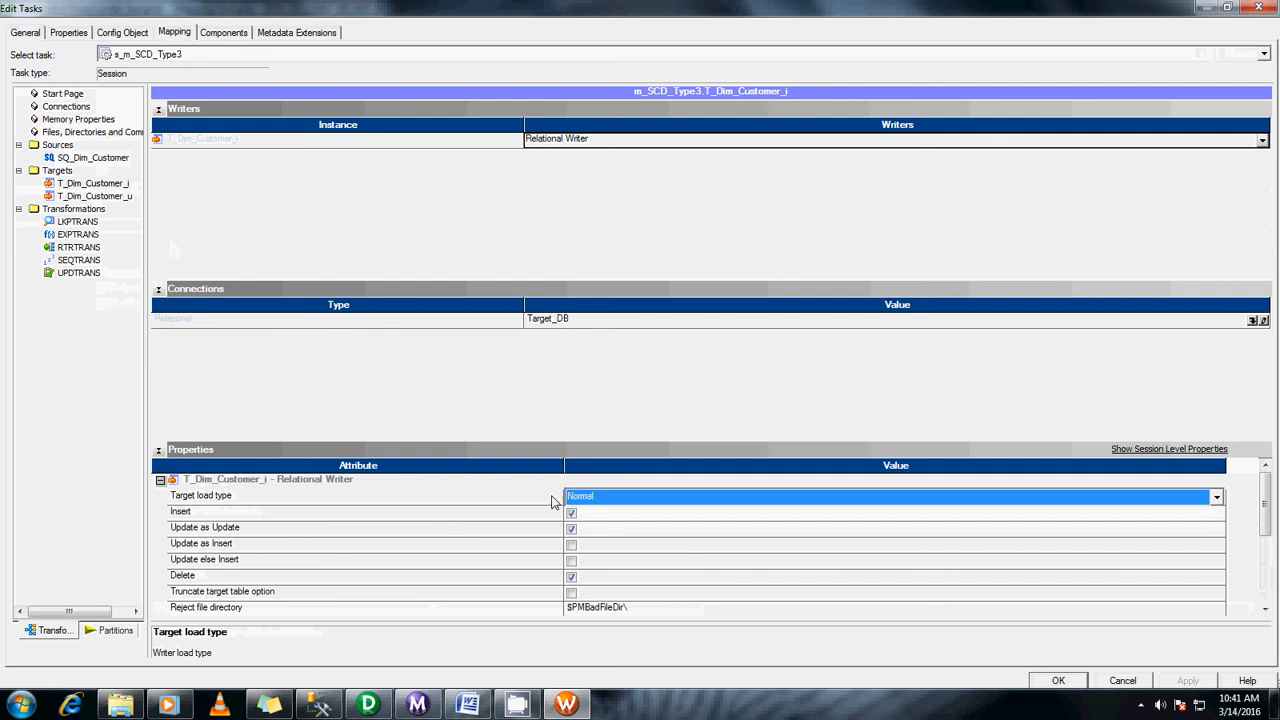
left_click(122, 198)
left_click(614, 500)
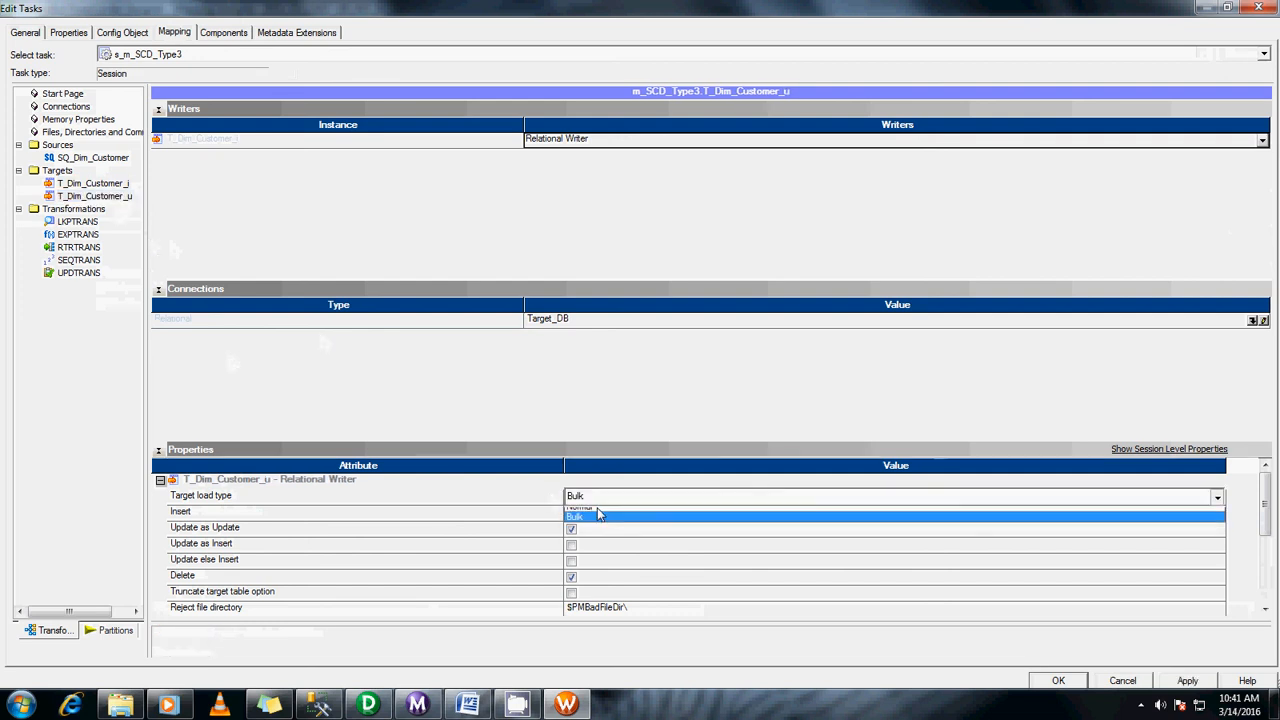
left_click(596, 526)
Step: Set the session's LKPTRANS relational connection to the Target_DB object, apply the session changes and save the workflow
left_click(77, 221)
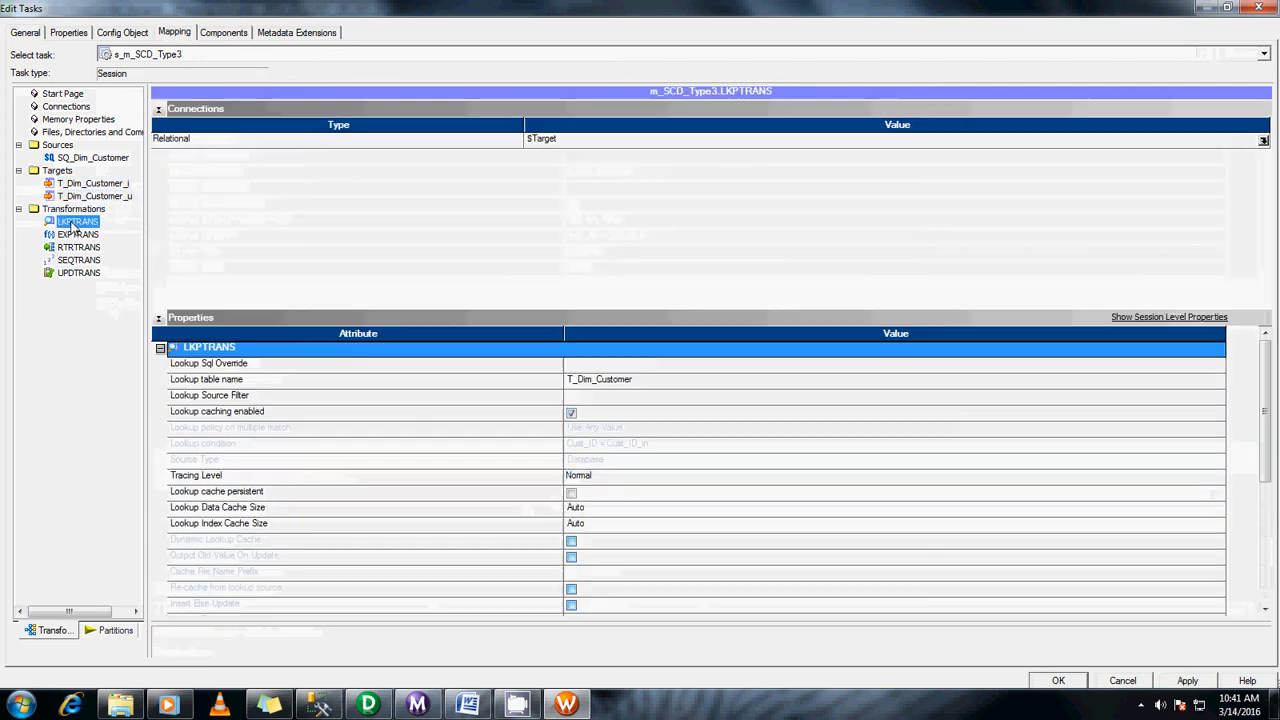
left_click(1263, 141)
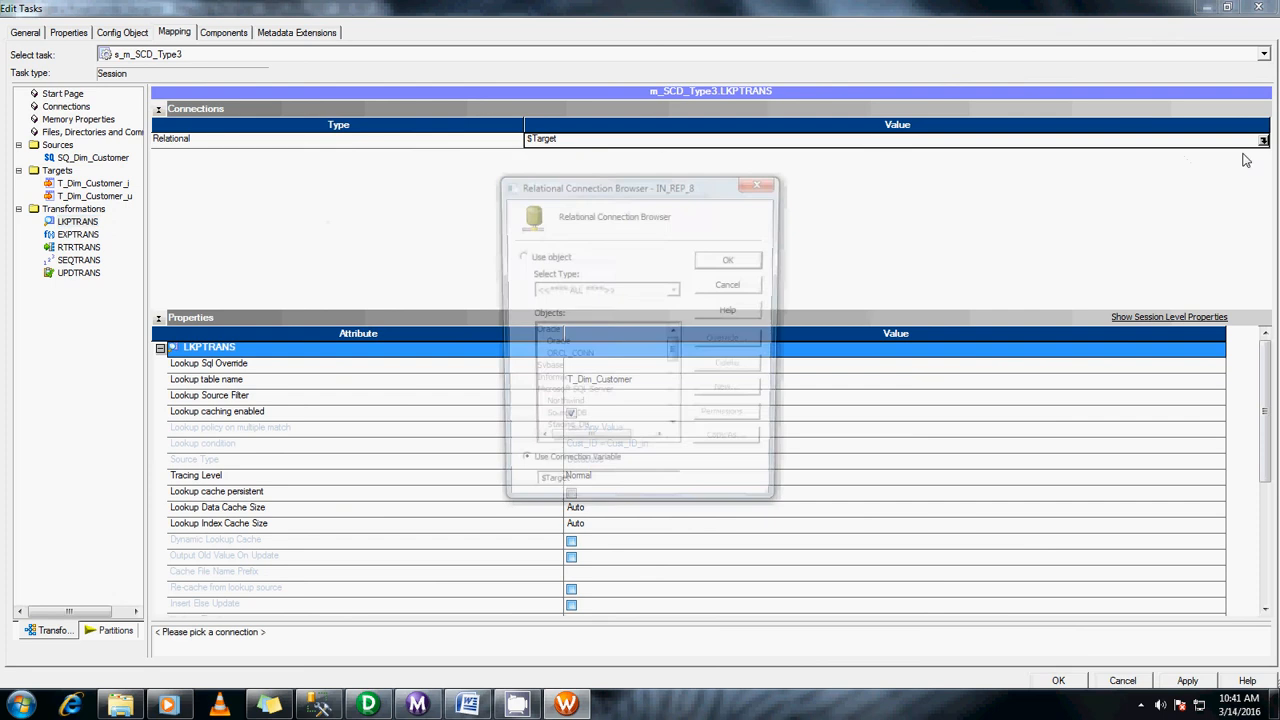
left_click(548, 257)
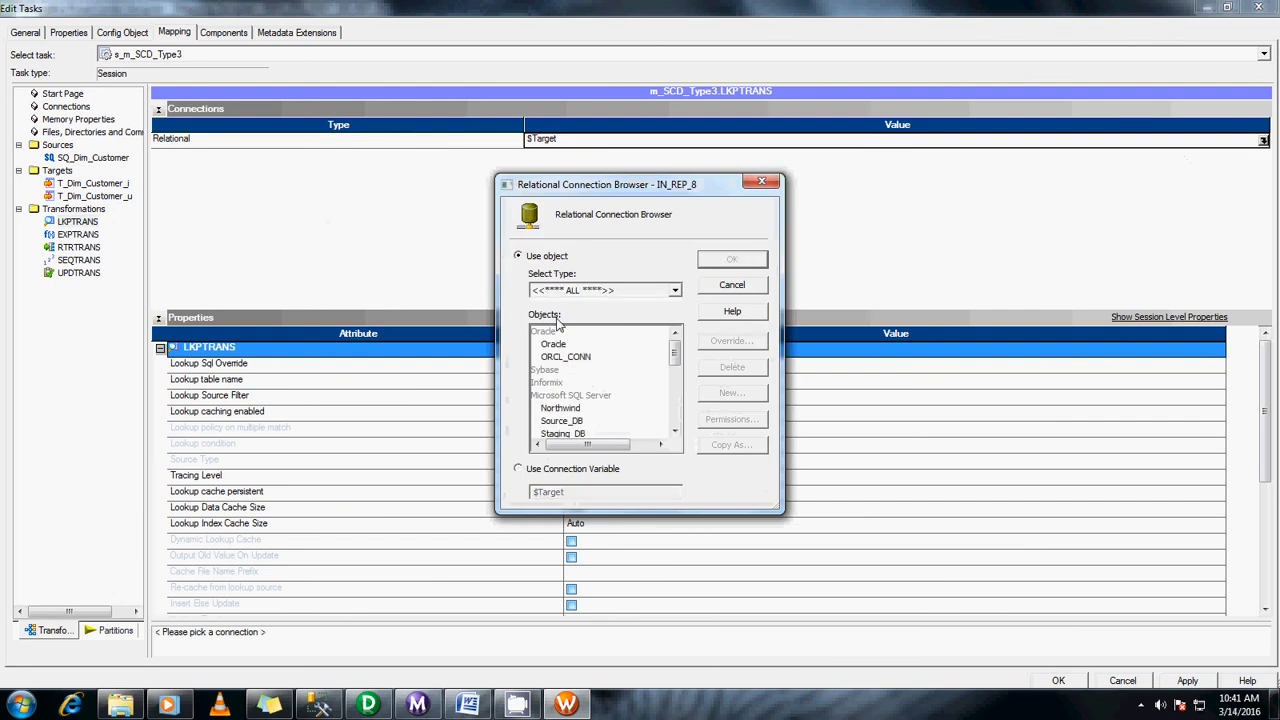
left_click(576, 423)
scroll(576, 432, "down", 2)
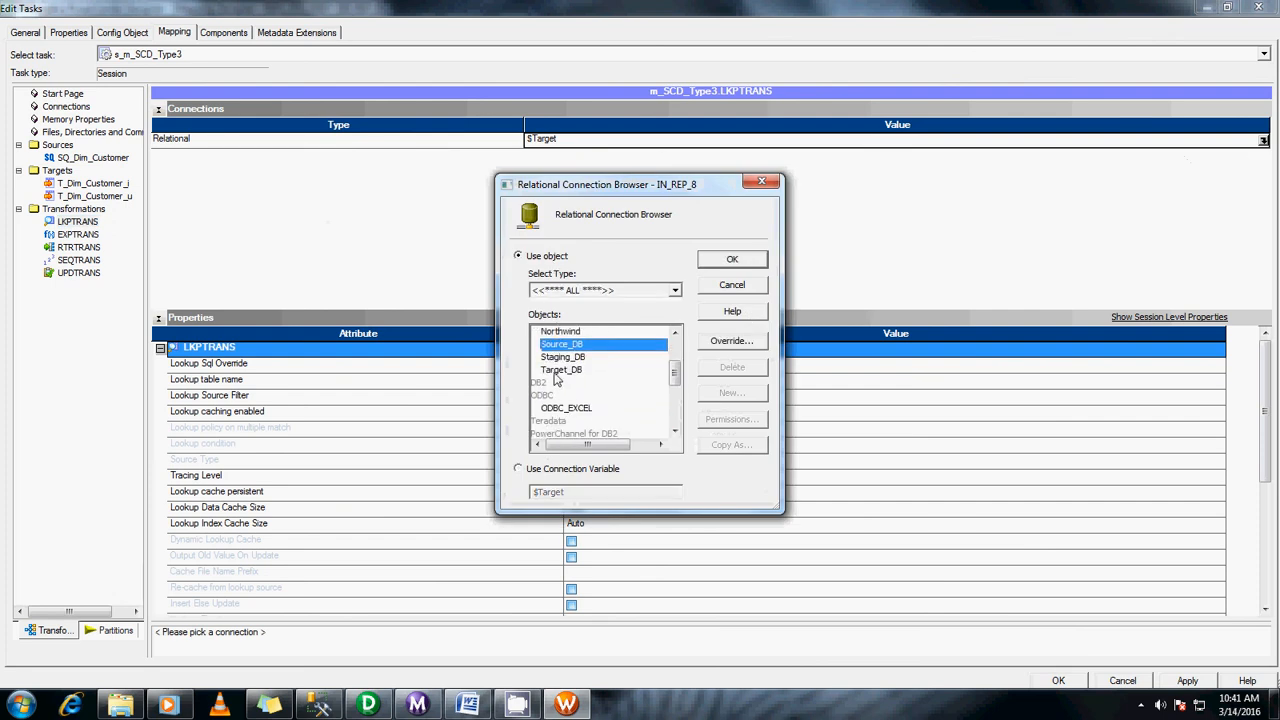
left_click(556, 373)
left_click(731, 259)
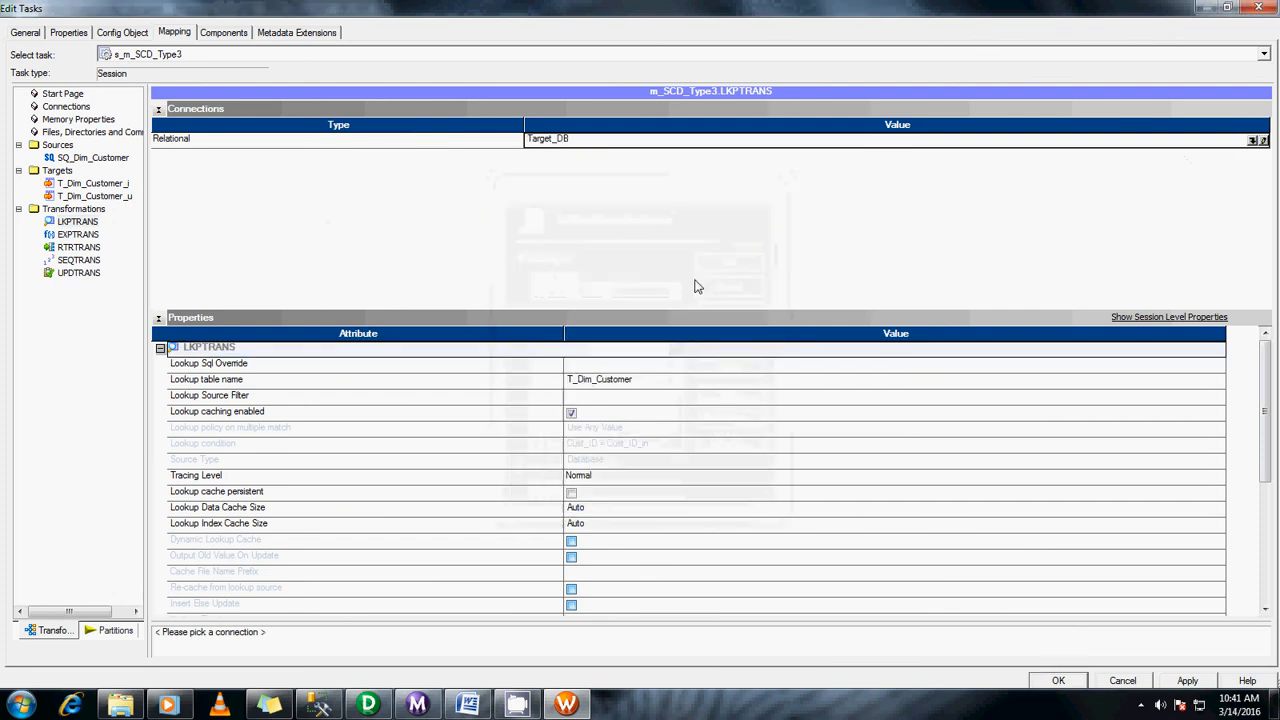
left_click(1185, 681)
left_click(1058, 681)
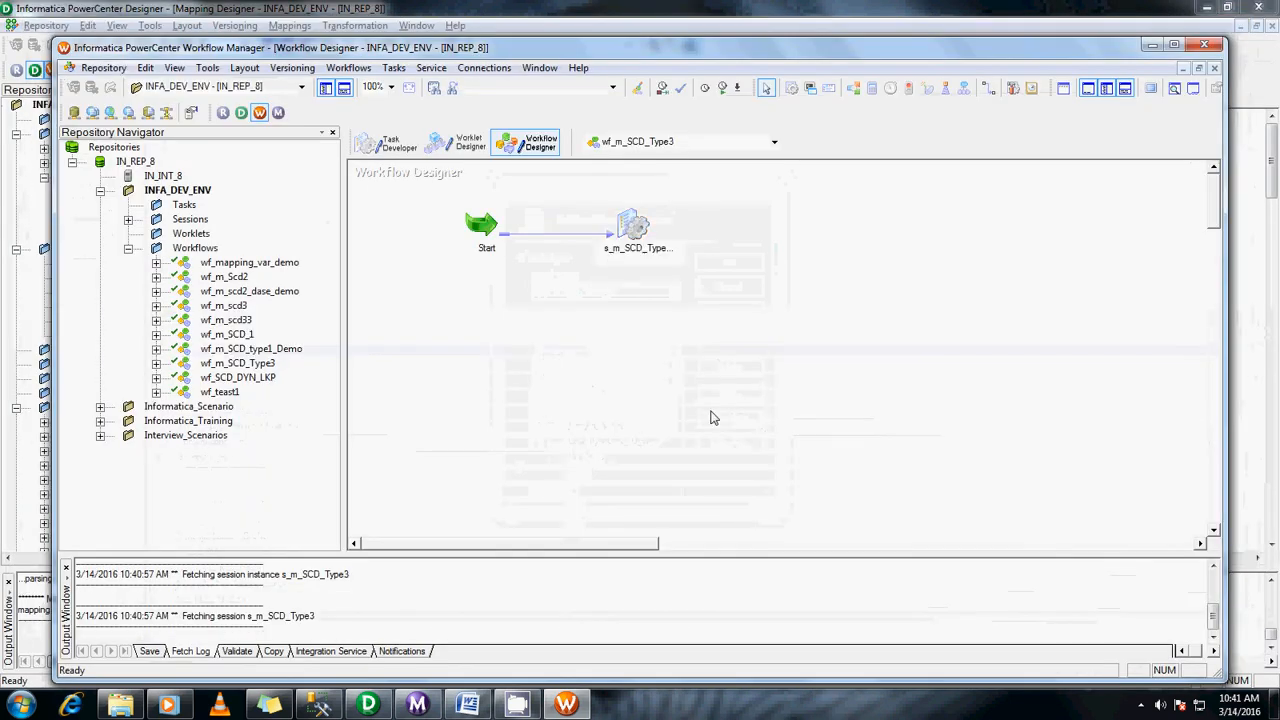
key("ctrl+s")
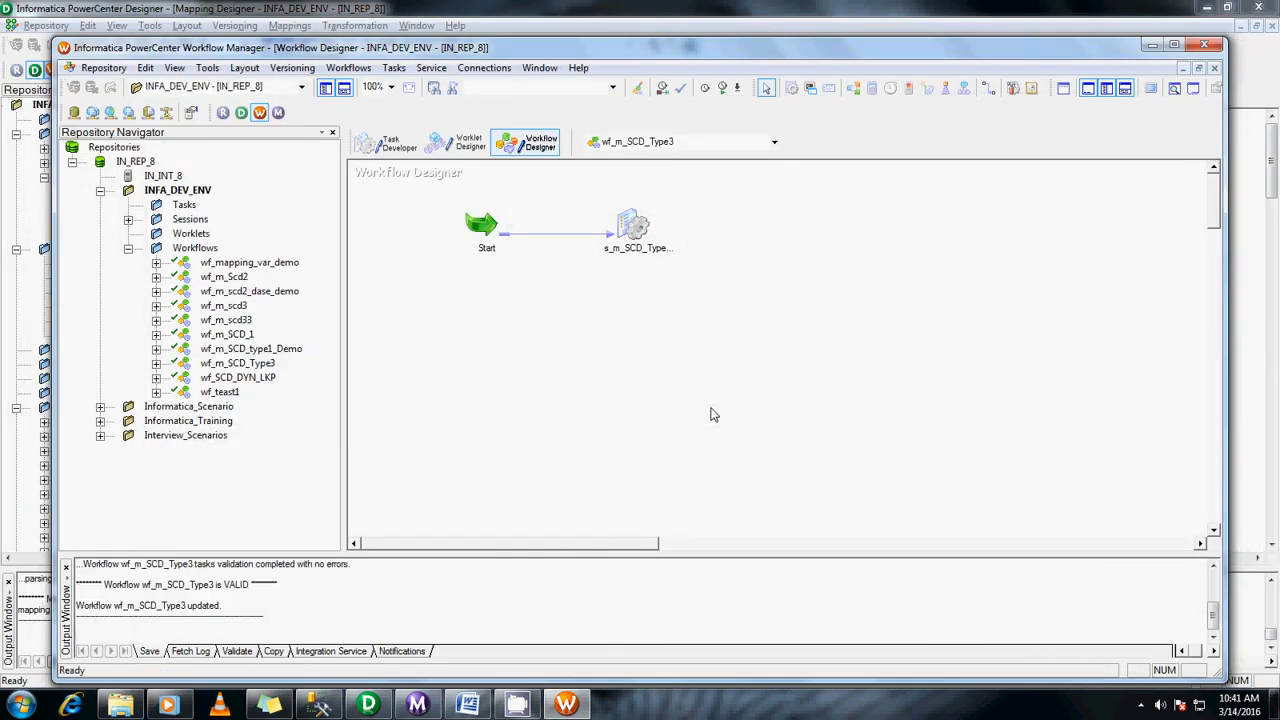
Step: Switch to SQL Server Management Studio and rerun the queries on Dim_Customer and T_Dim_Customer
left_click(320, 705)
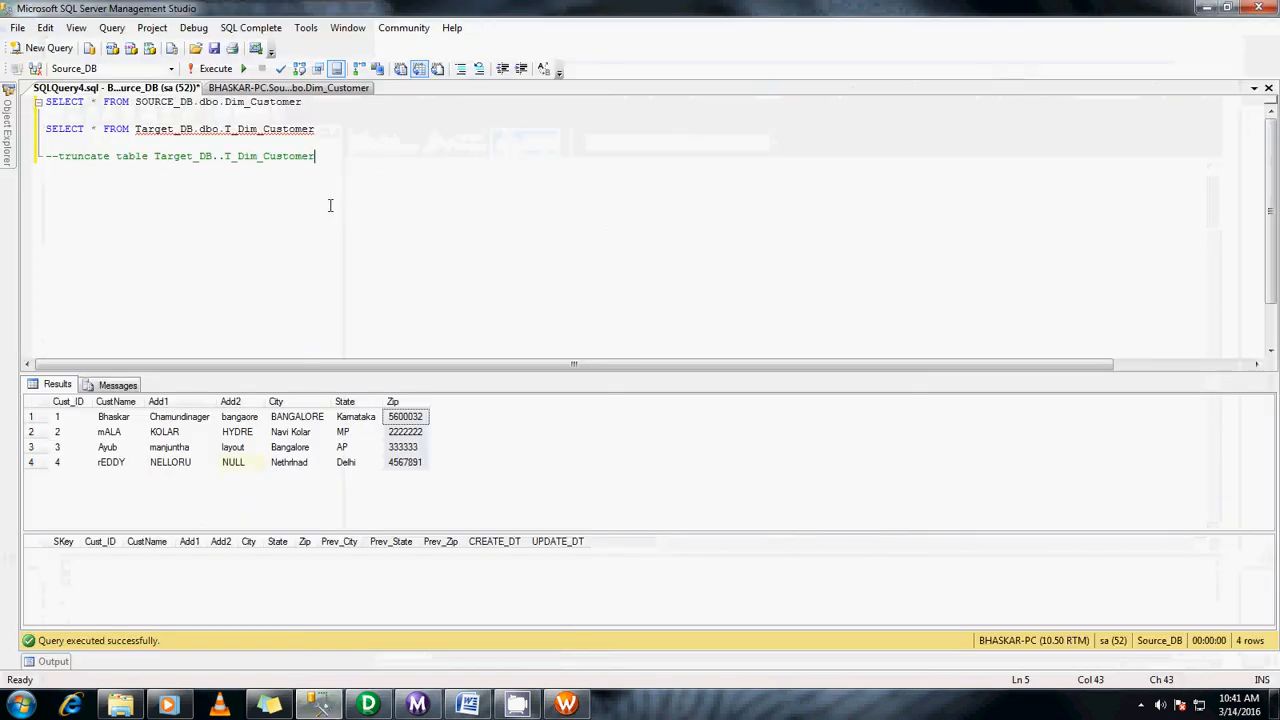
key("F5")
Step: Return to Workflow Manager, start the wf_m_SCD_Type3 workflow and switch to Workflow Monitor to follow its run
key("alt+Tab")
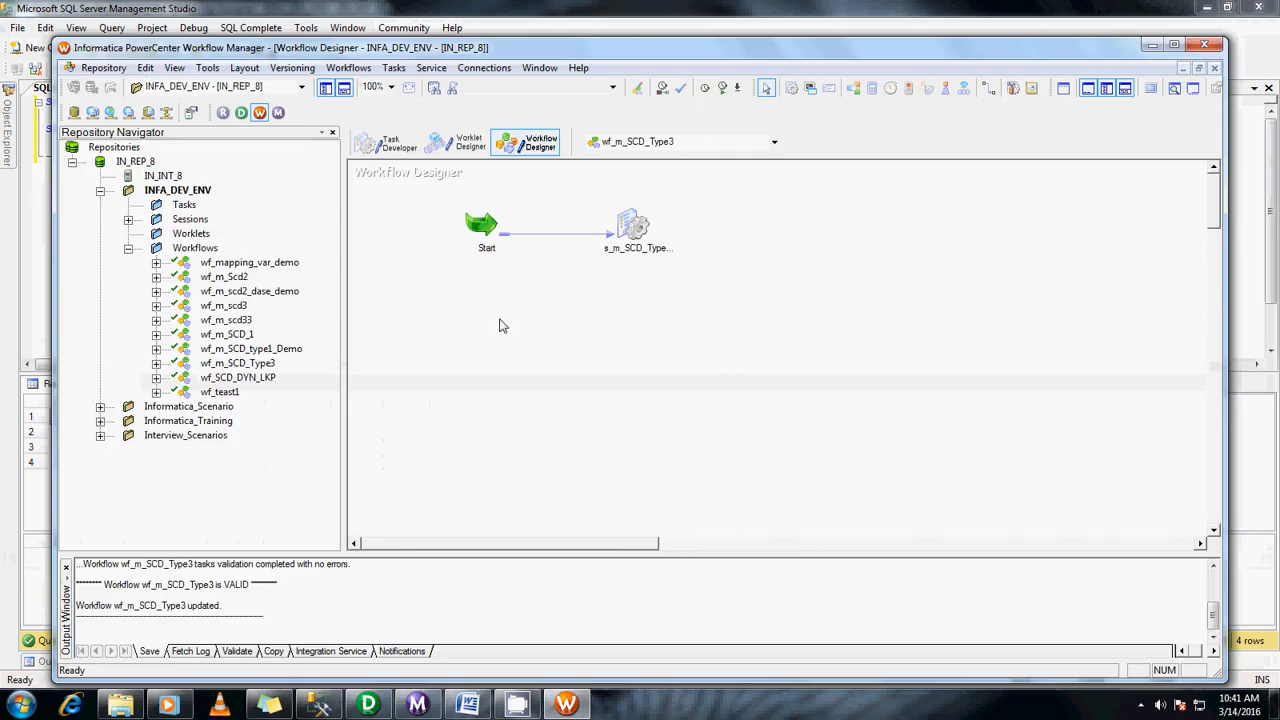
left_click(728, 90)
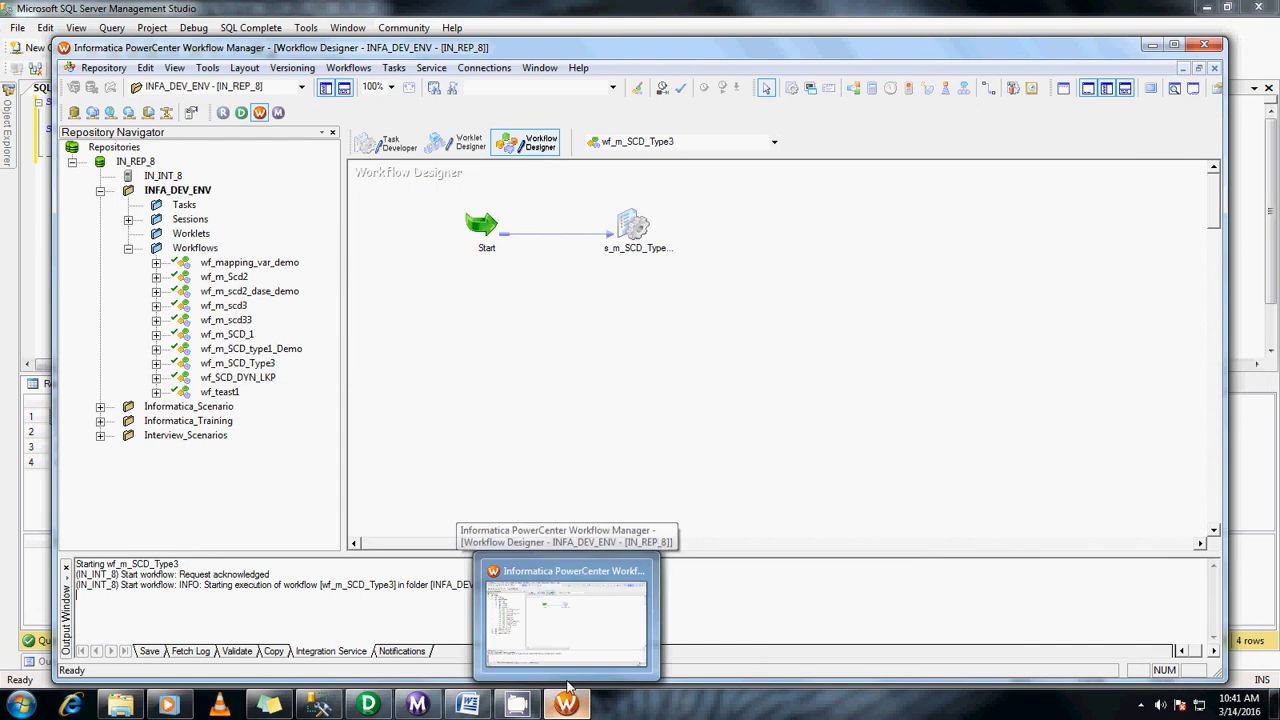
left_click(418, 705)
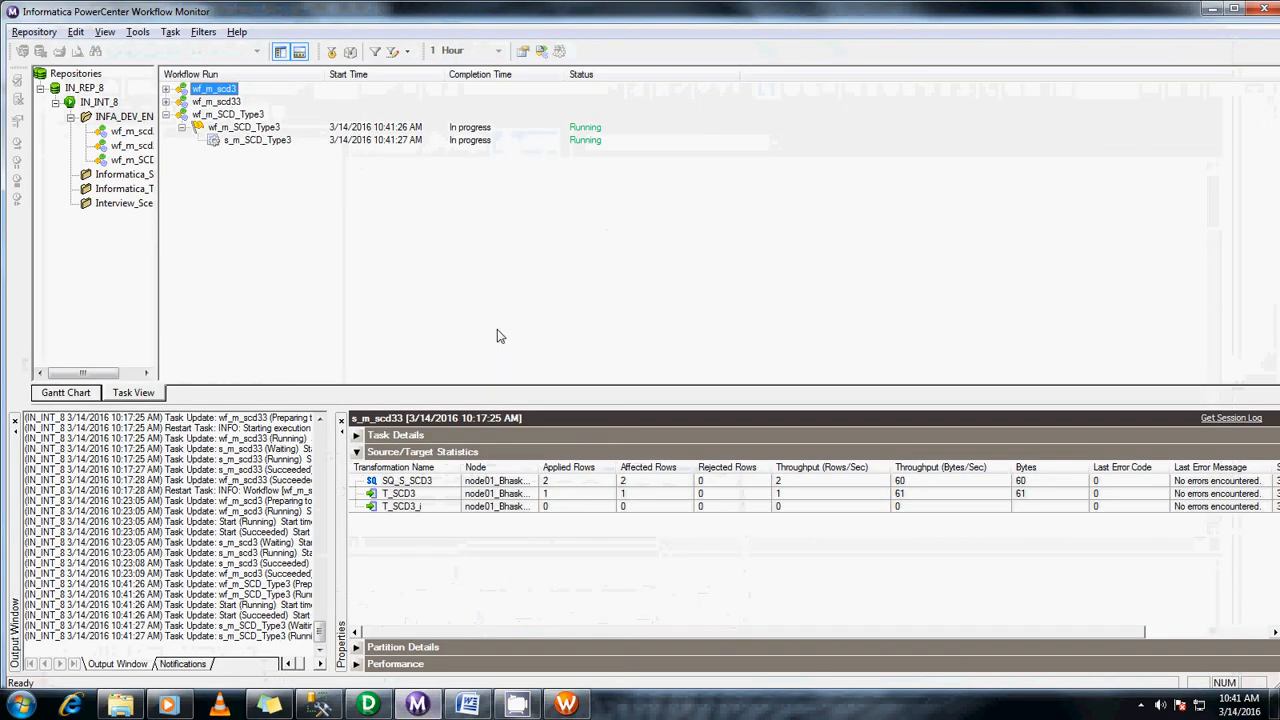
Step: View the s_m_SCD_Type3 run statistics, then rerun the queries in SQL Server Management Studio and examine the target's Prev_City, Prev_State and Prev_Zip columns
left_click(262, 128)
left_click(267, 141)
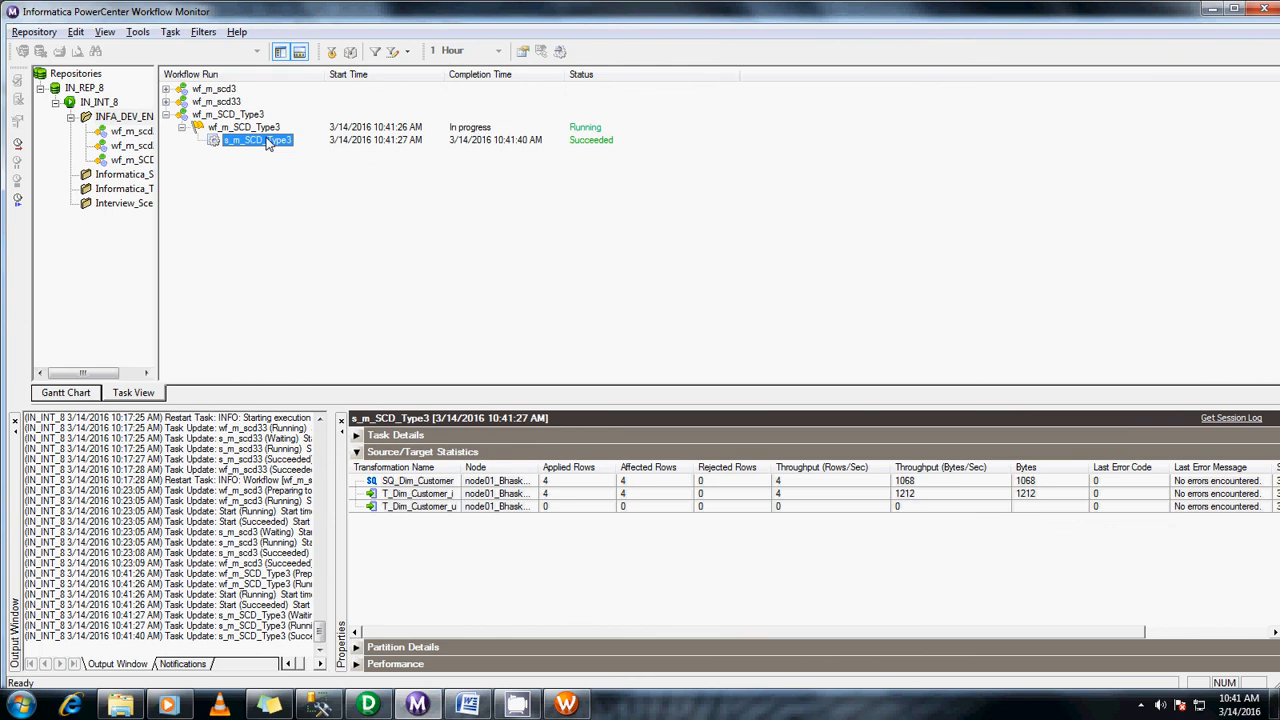
left_click(320, 705)
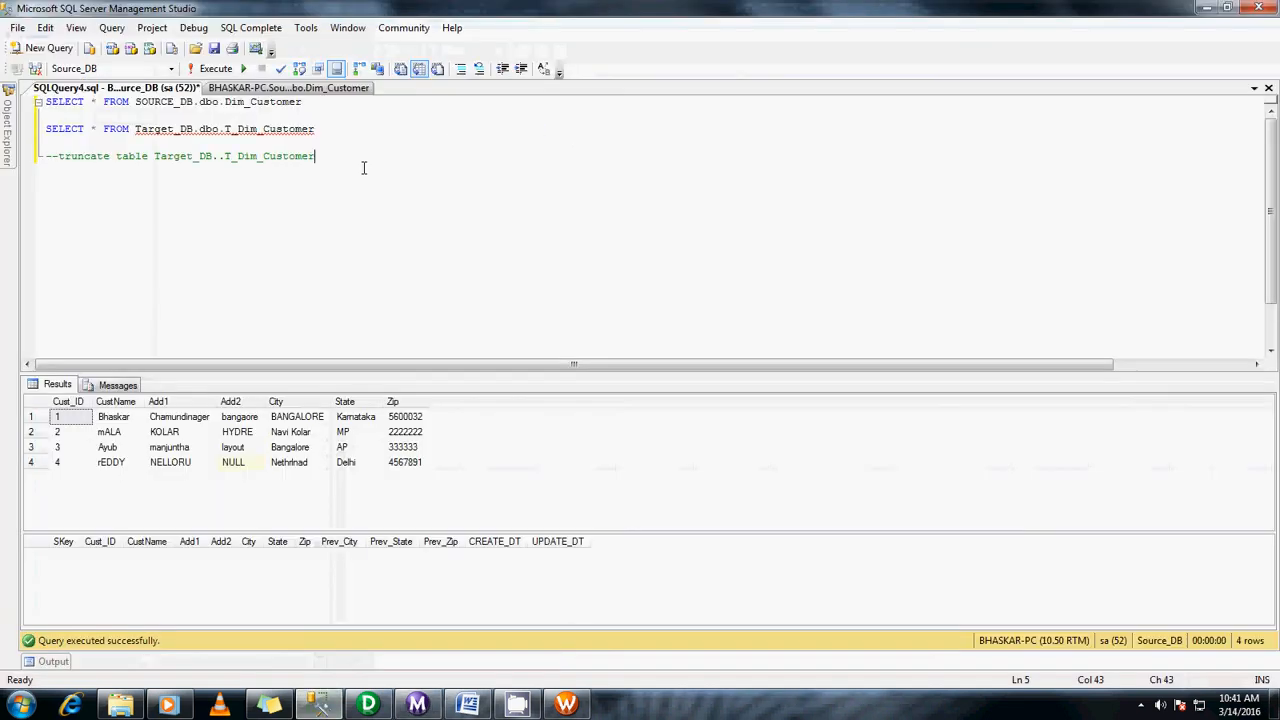
key("F5")
left_click_drag(483, 533, 608, 597)
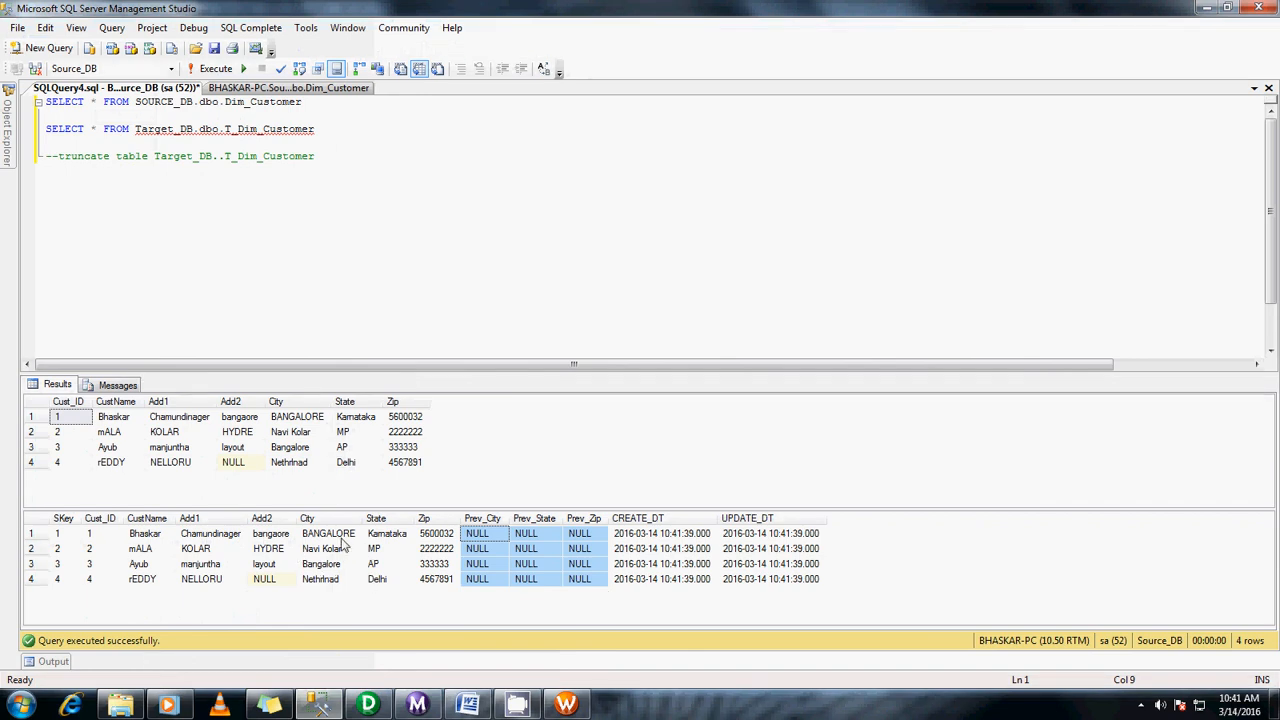
Step: In the Dim_Customer source table, set the Cust_ID 1 row's City to TUMkur, State to KA and Zip to 1111111
left_click(313, 90)
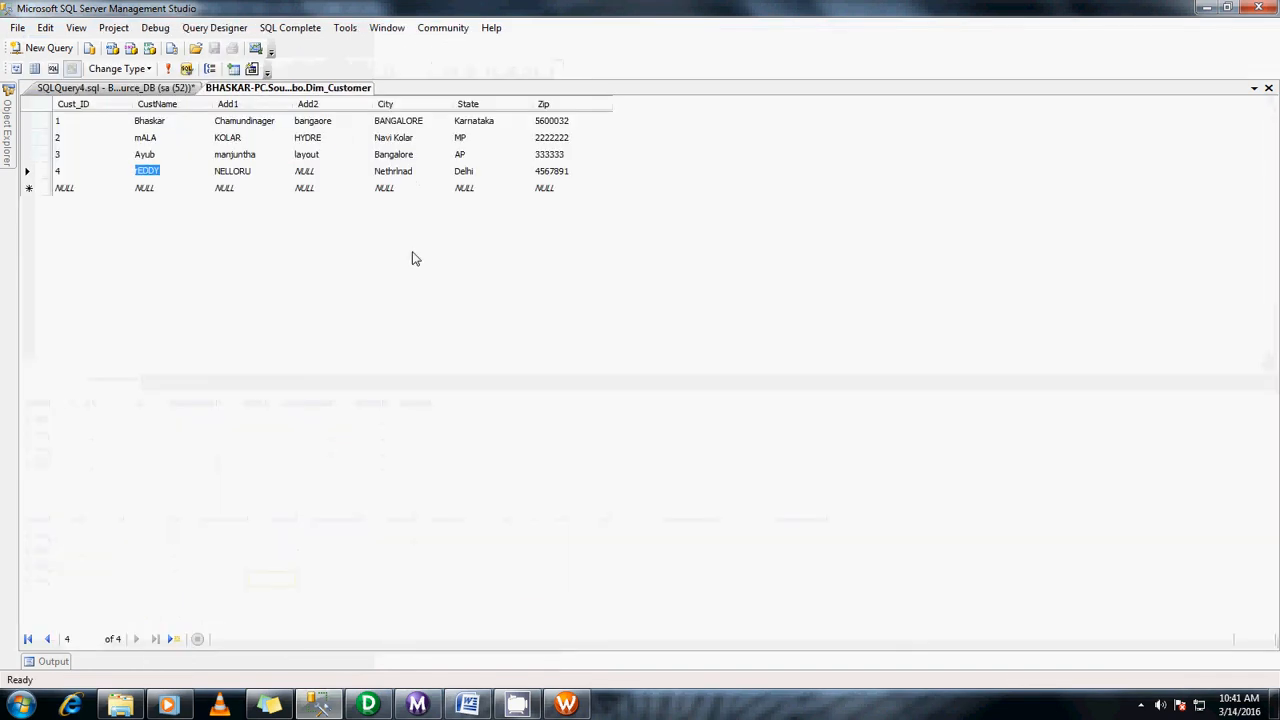
left_click(343, 121)
left_click(409, 124)
type("TUMkur")
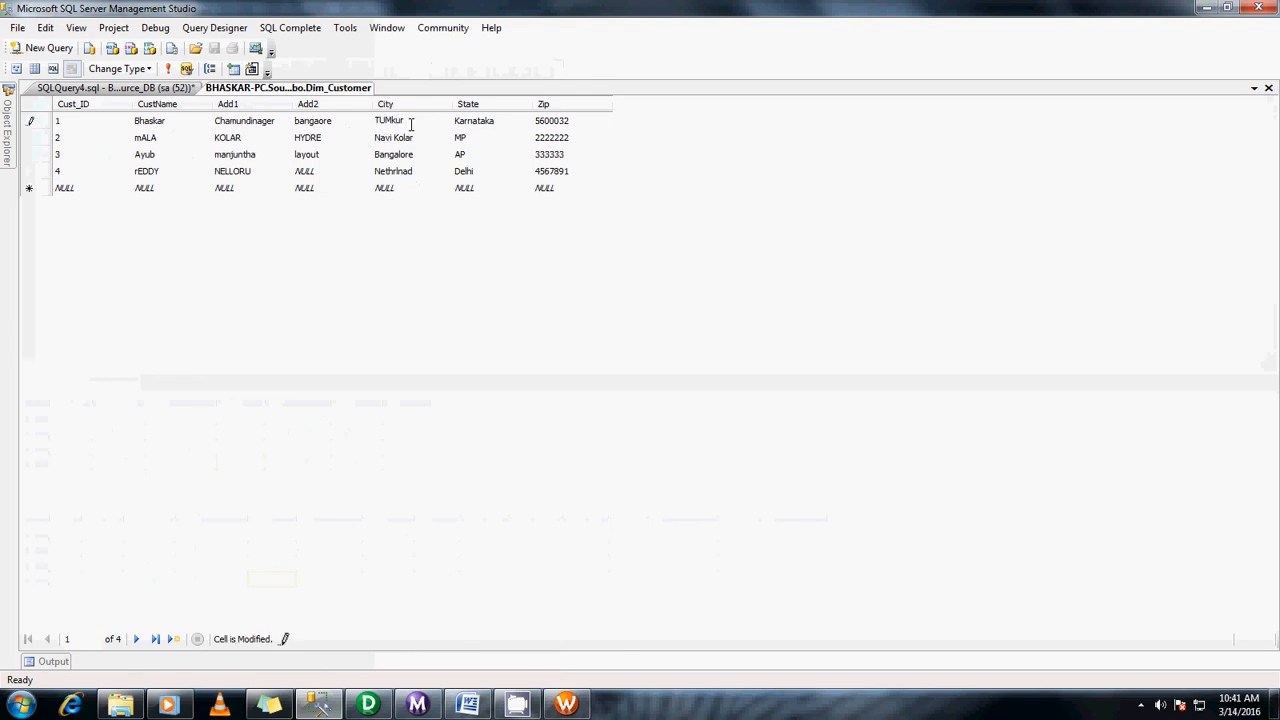
key("Tab")
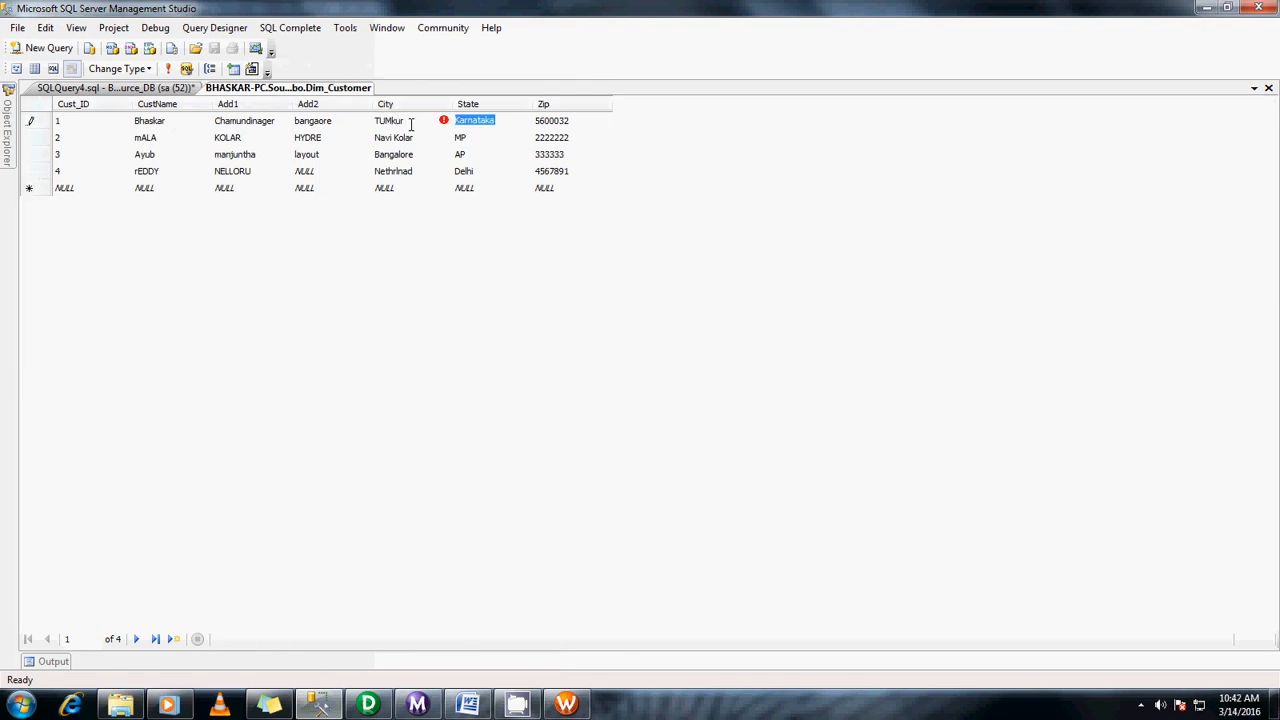
type("KA")
key("Tab")
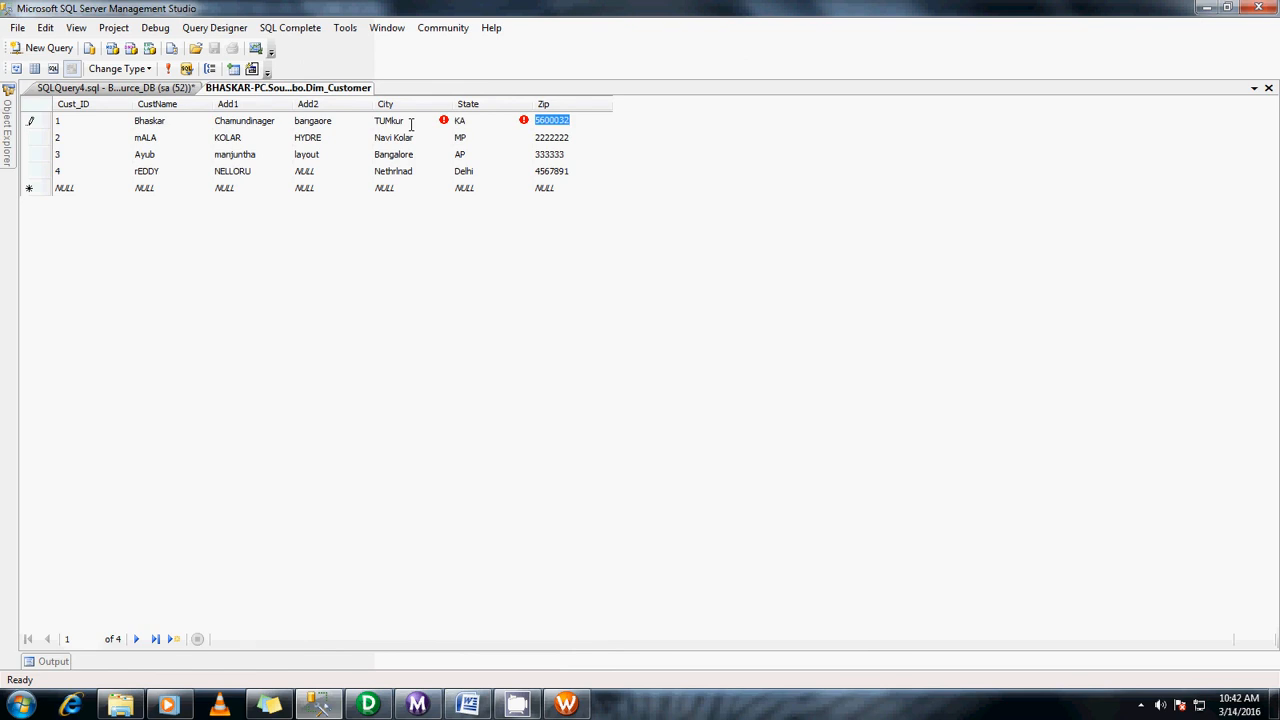
type("1111111")
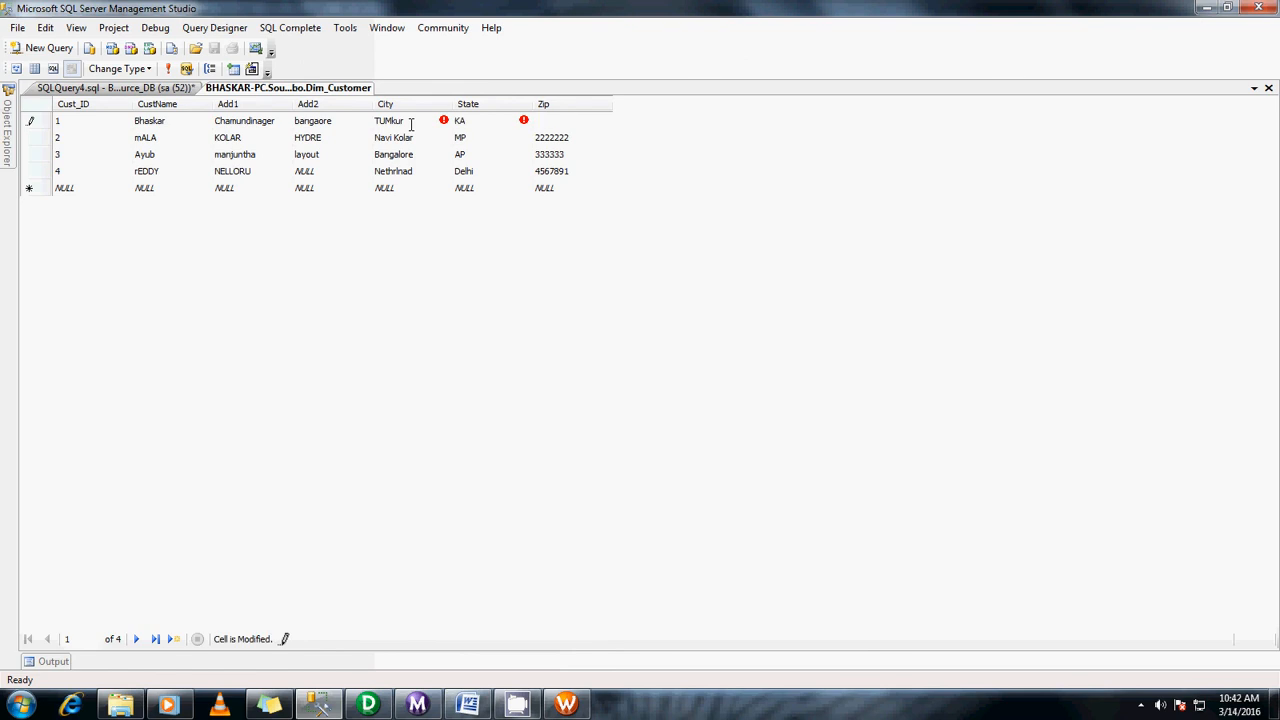
key("Return")
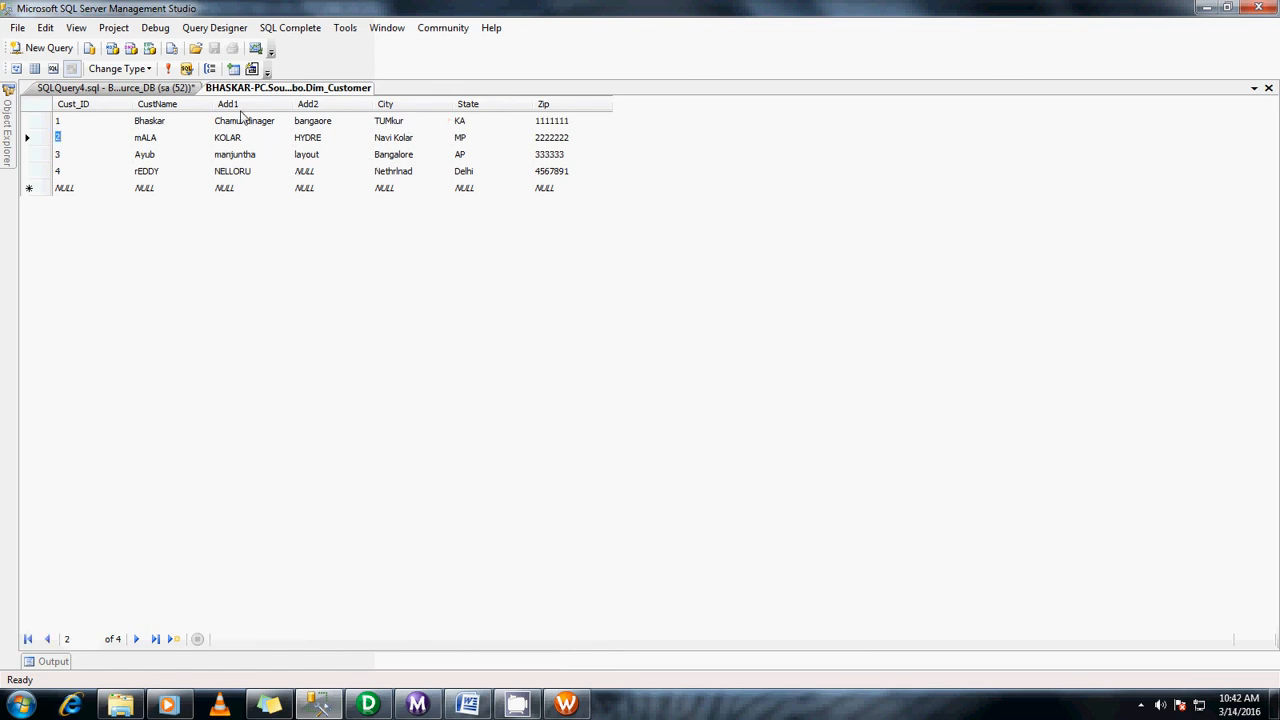
Step: Rerun the source and target queries and examine the edited City, State and Zip in the source's first row
left_click(168, 90)
key("F5")
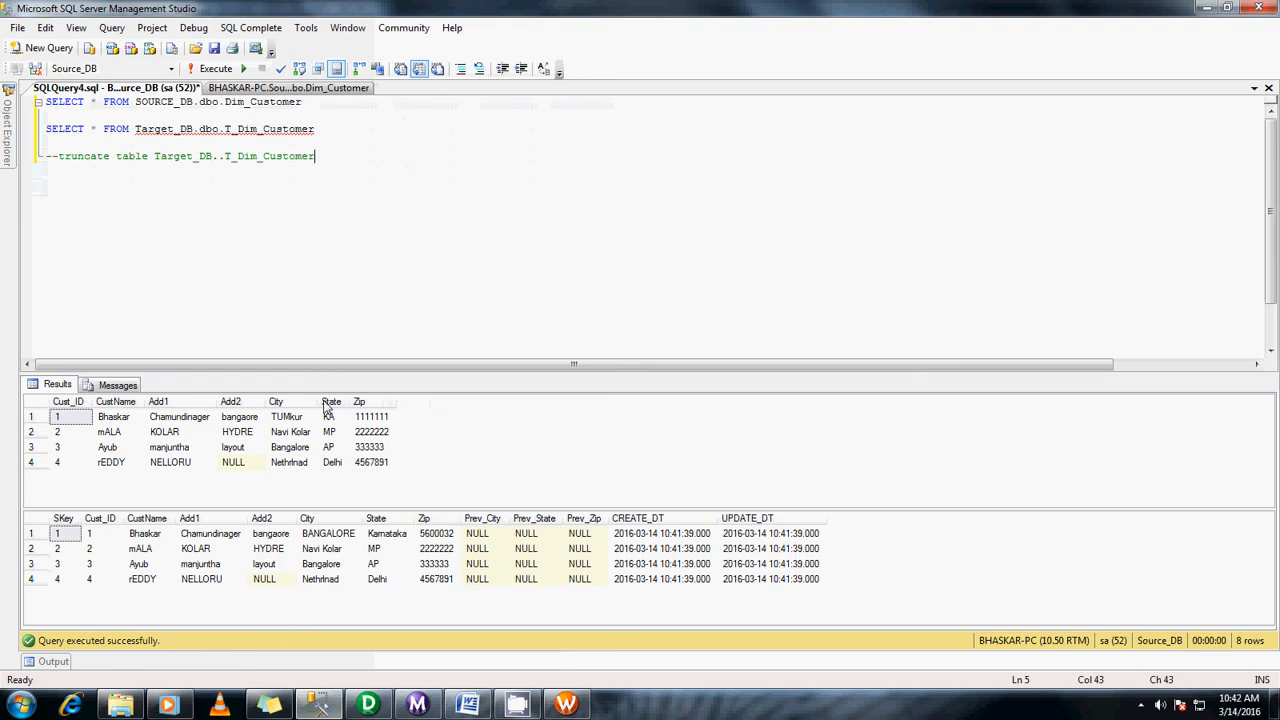
left_click_drag(352, 414, 293, 423)
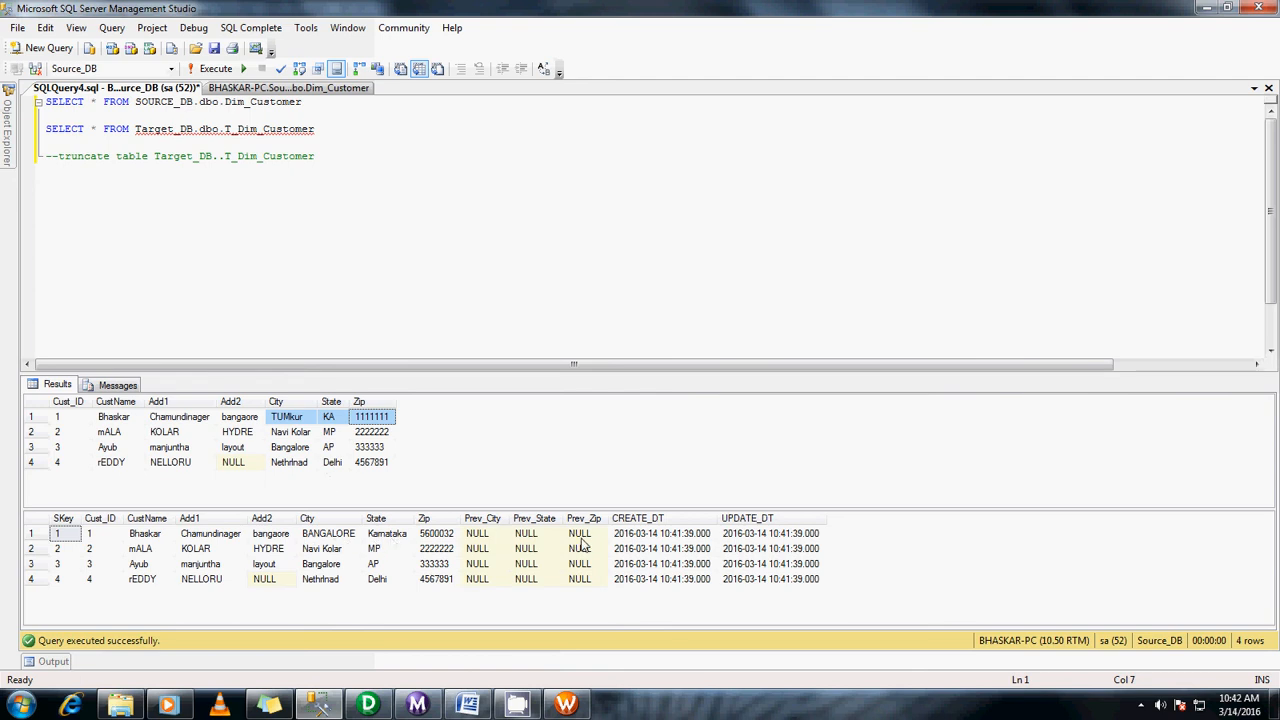
Step: Switch to Workflow Monitor, restart the s_m_SCD_Type3 task and check the T_Dim_Customer_u statistics for the new run
left_click(417, 702)
right_click(275, 141)
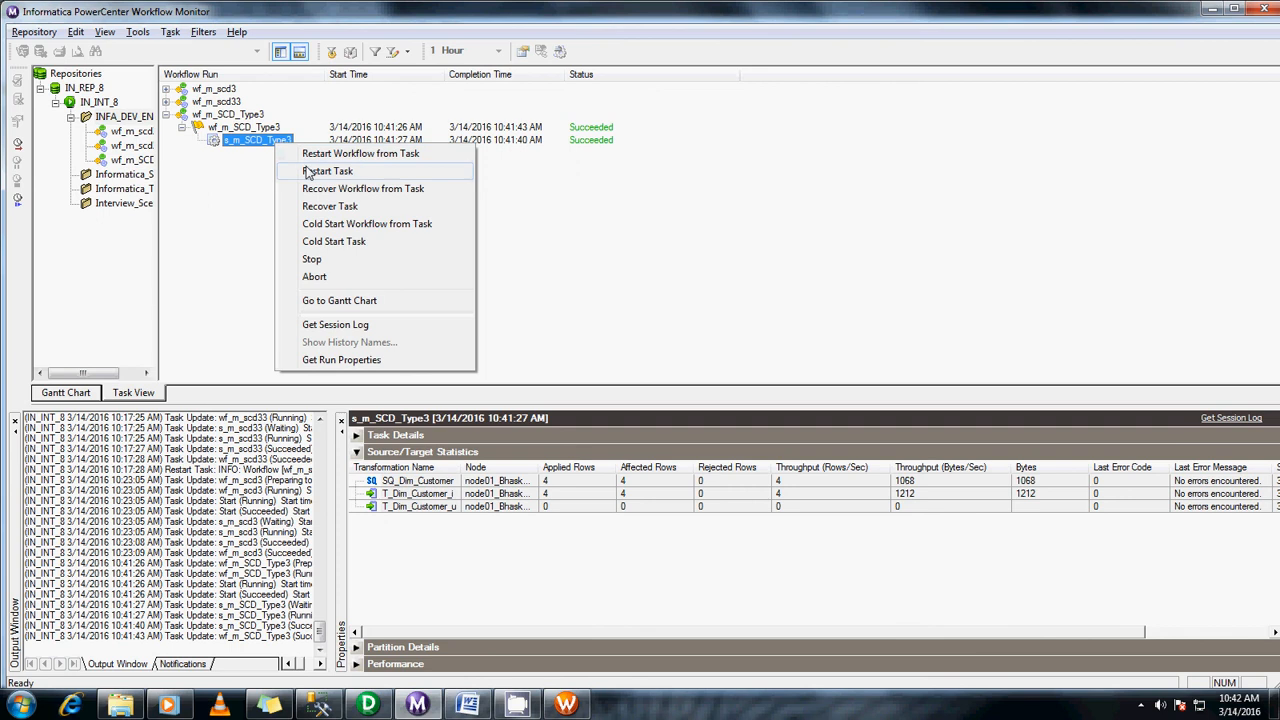
left_click(309, 172)
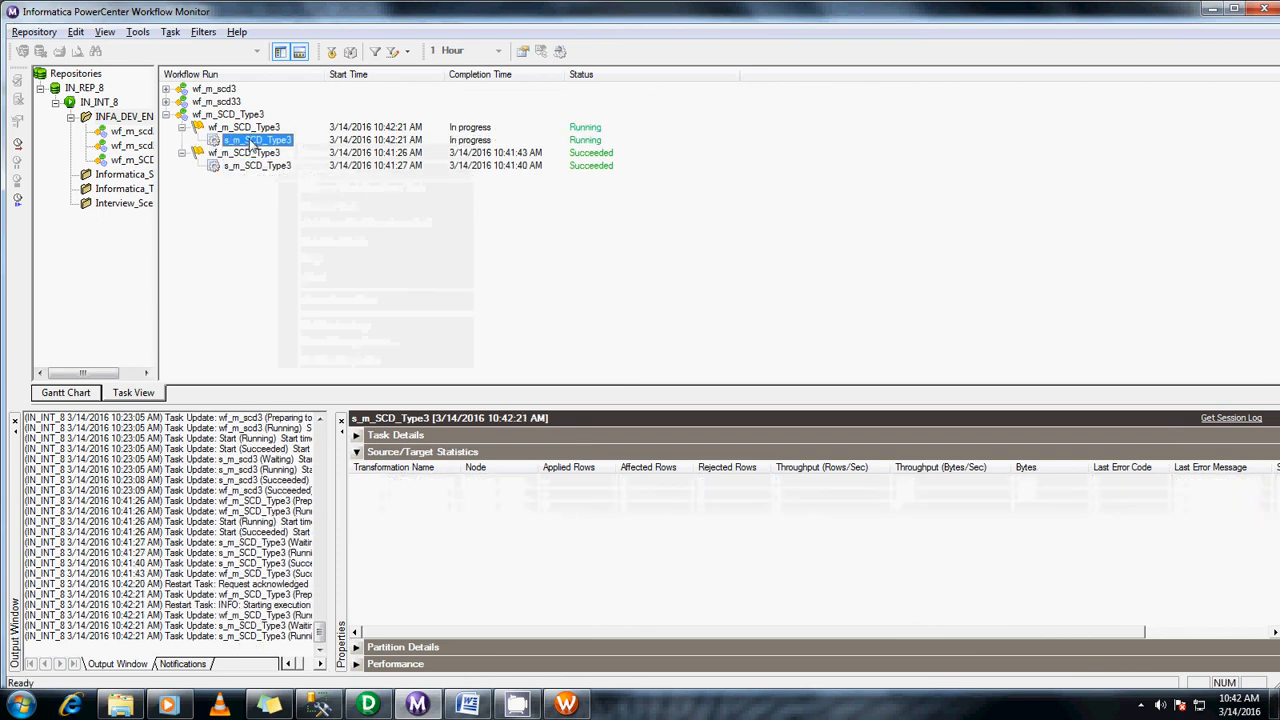
left_click(552, 507)
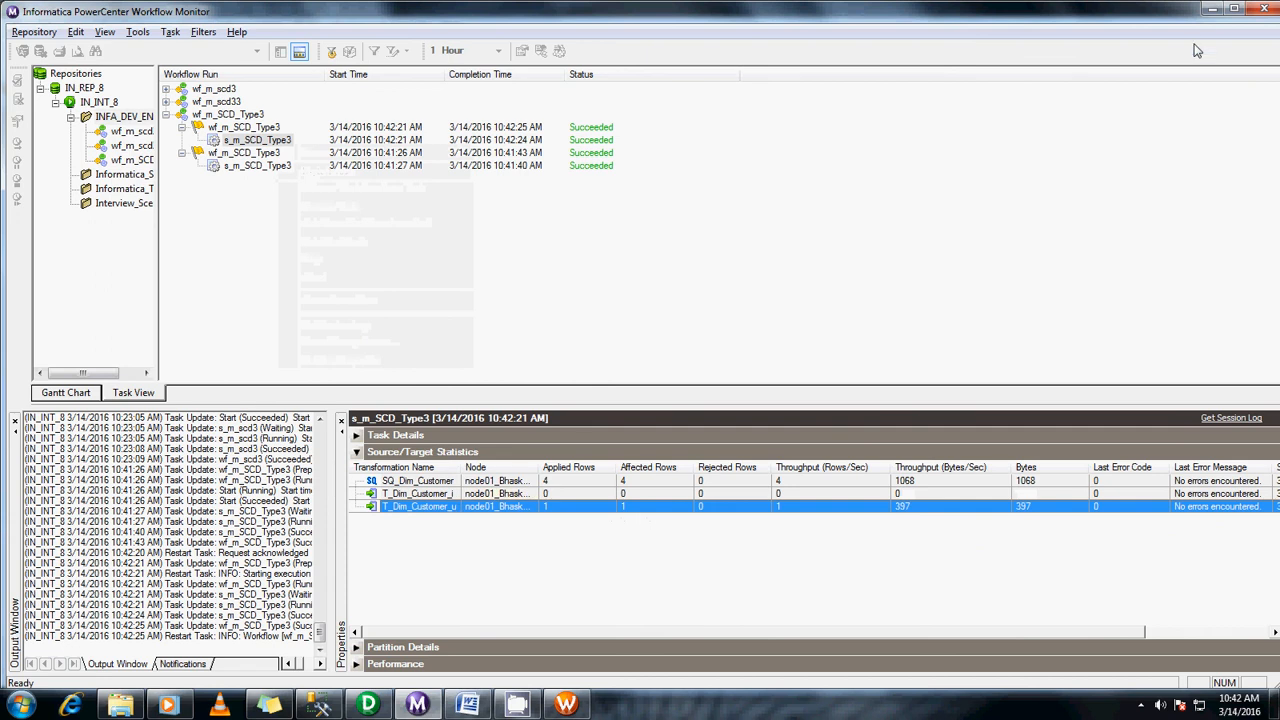
Step: Return to SQL Server Management Studio, rerun the queries and compare the first target row's current and previous City, State and Zip
left_click(1212, 9)
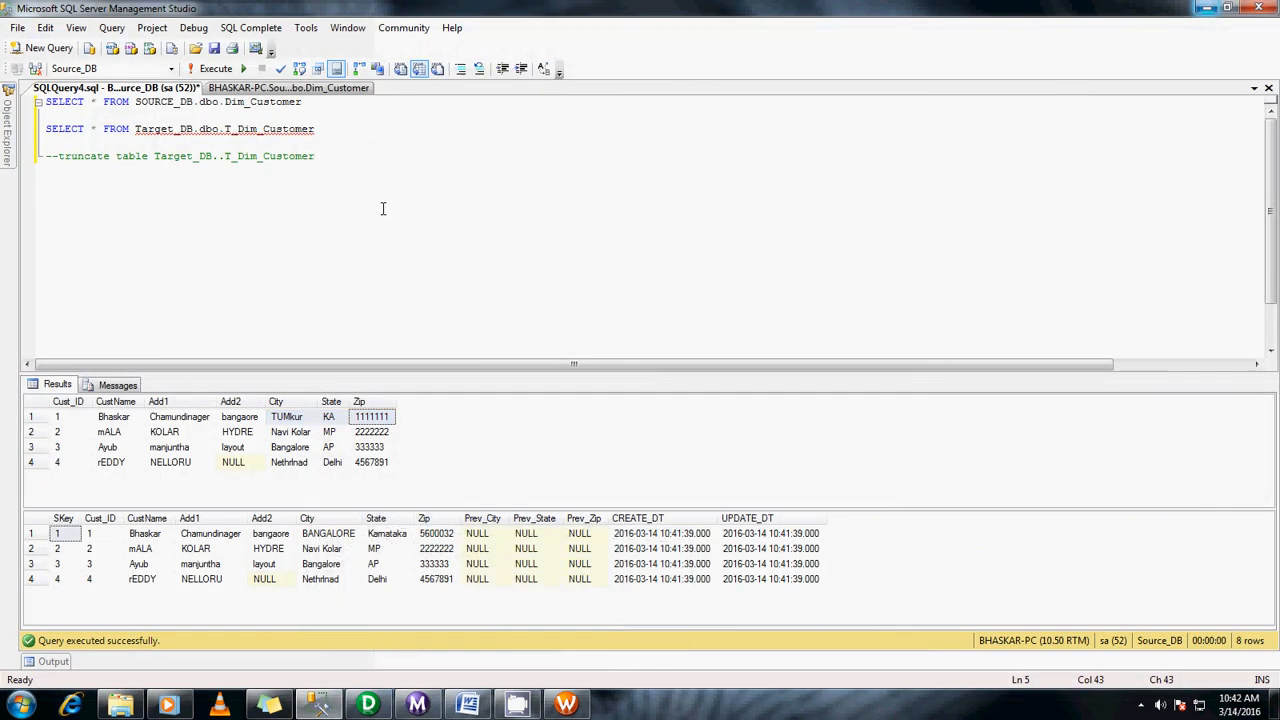
key("F5")
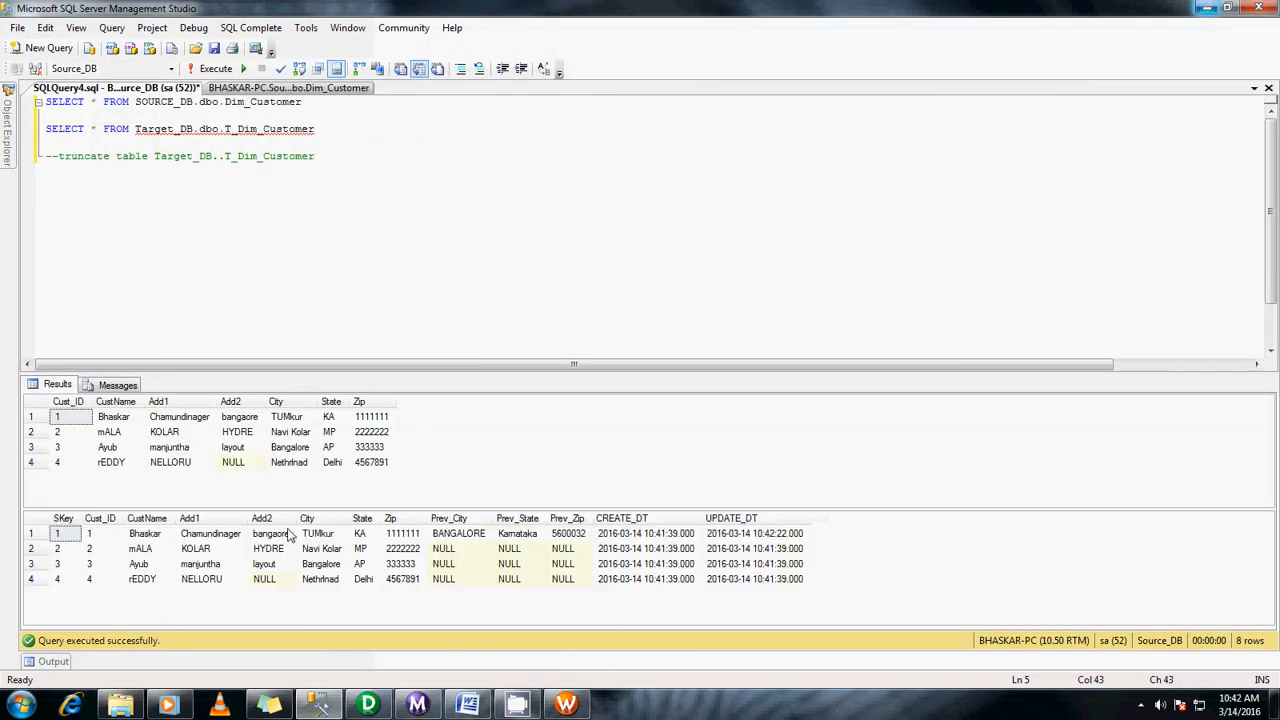
left_click(315, 535)
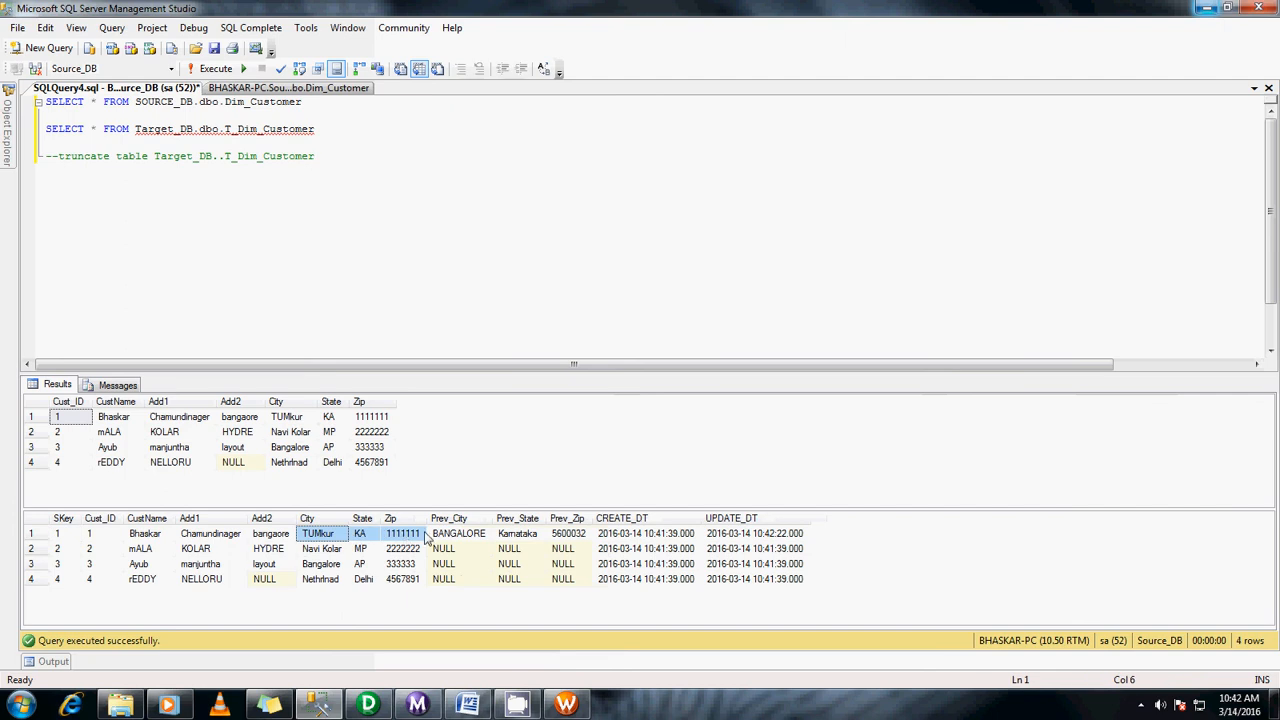
left_click_drag(452, 535, 588, 540)
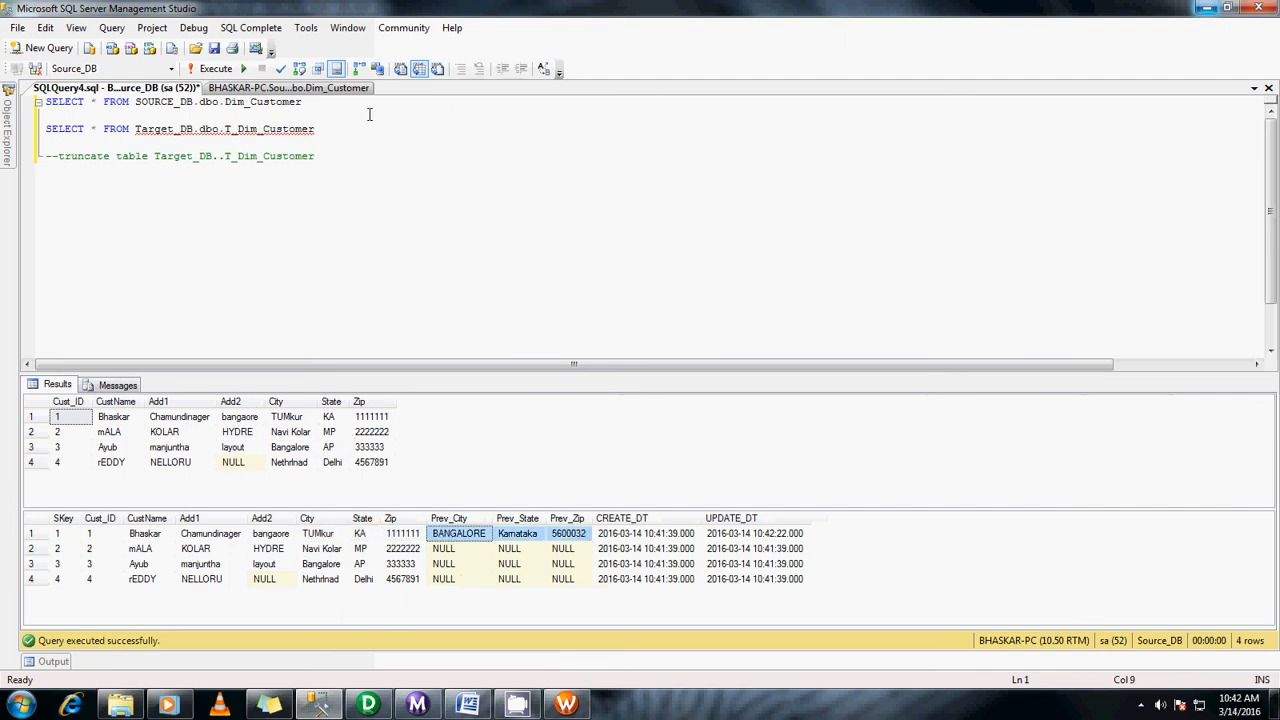
Step: In the Dim_Customer source table, set the Zip of the Cust_ID 1 row to 12345678
left_click(300, 88)
left_click(550, 124)
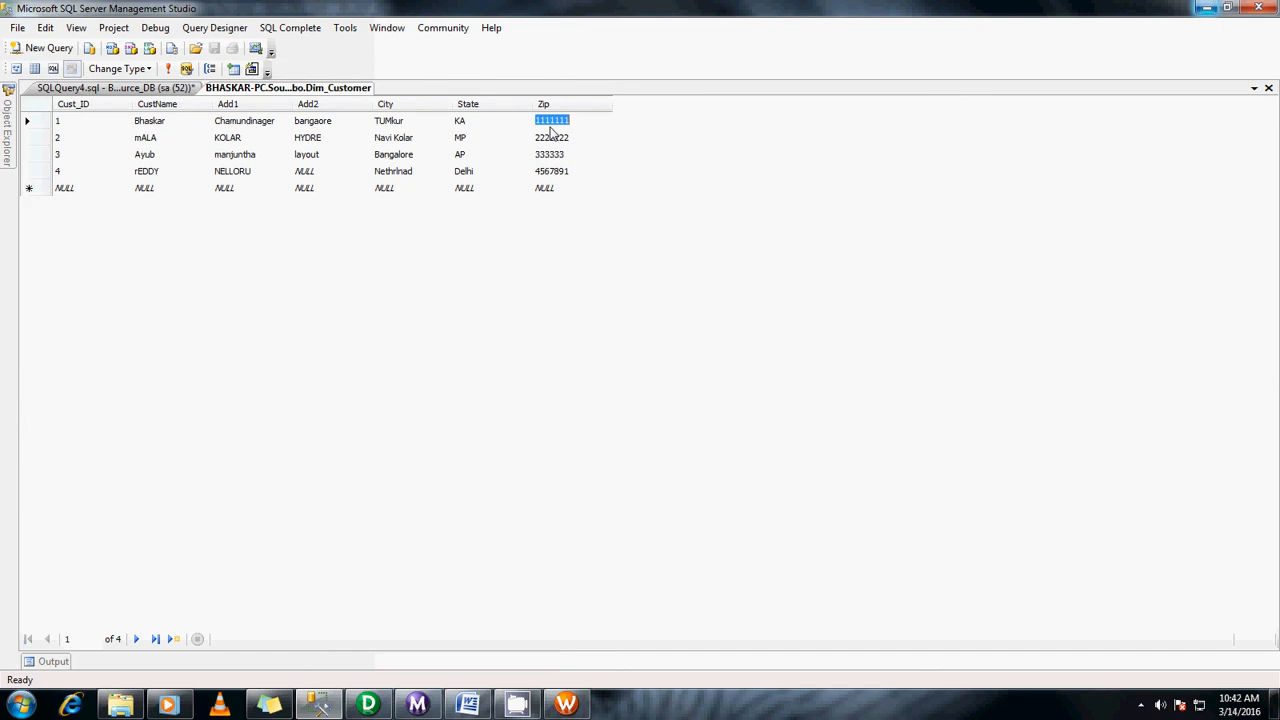
type("12345678")
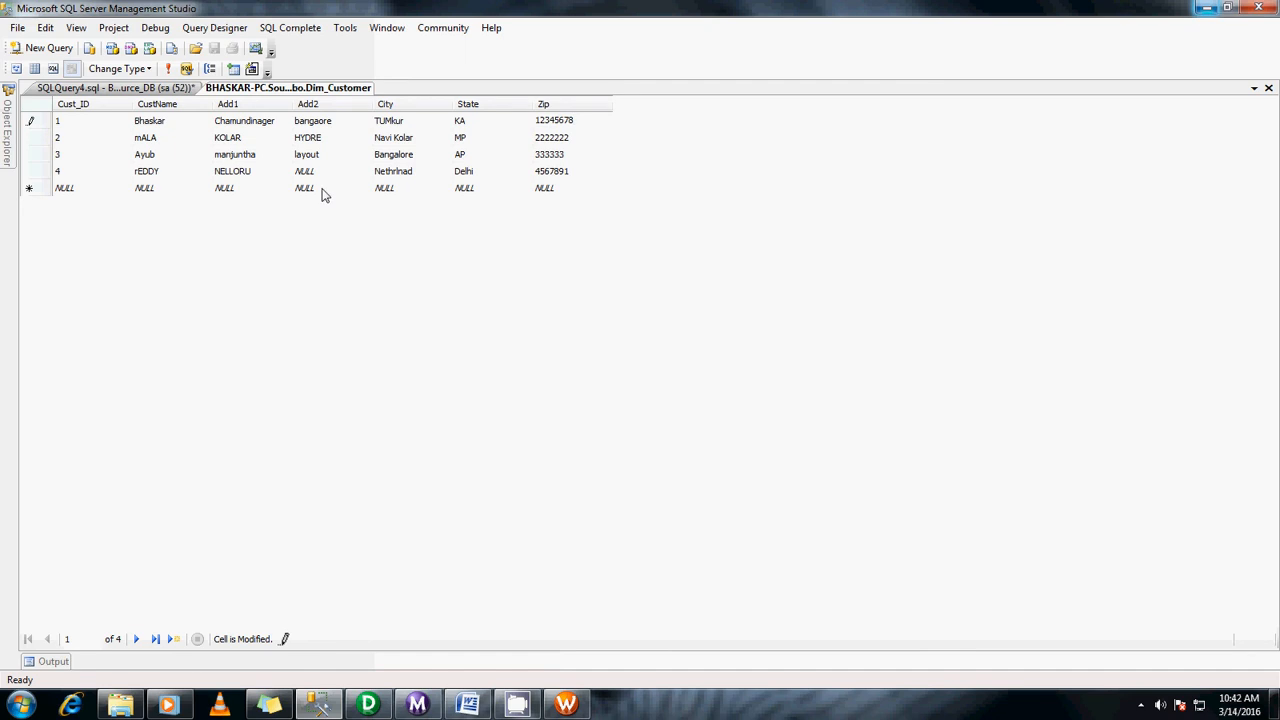
Step: Rerun both queries and compare the source Zip for Cust_ID 1 with the Zip and Prev_Zip in T_Dim_Customer
left_click(146, 89)
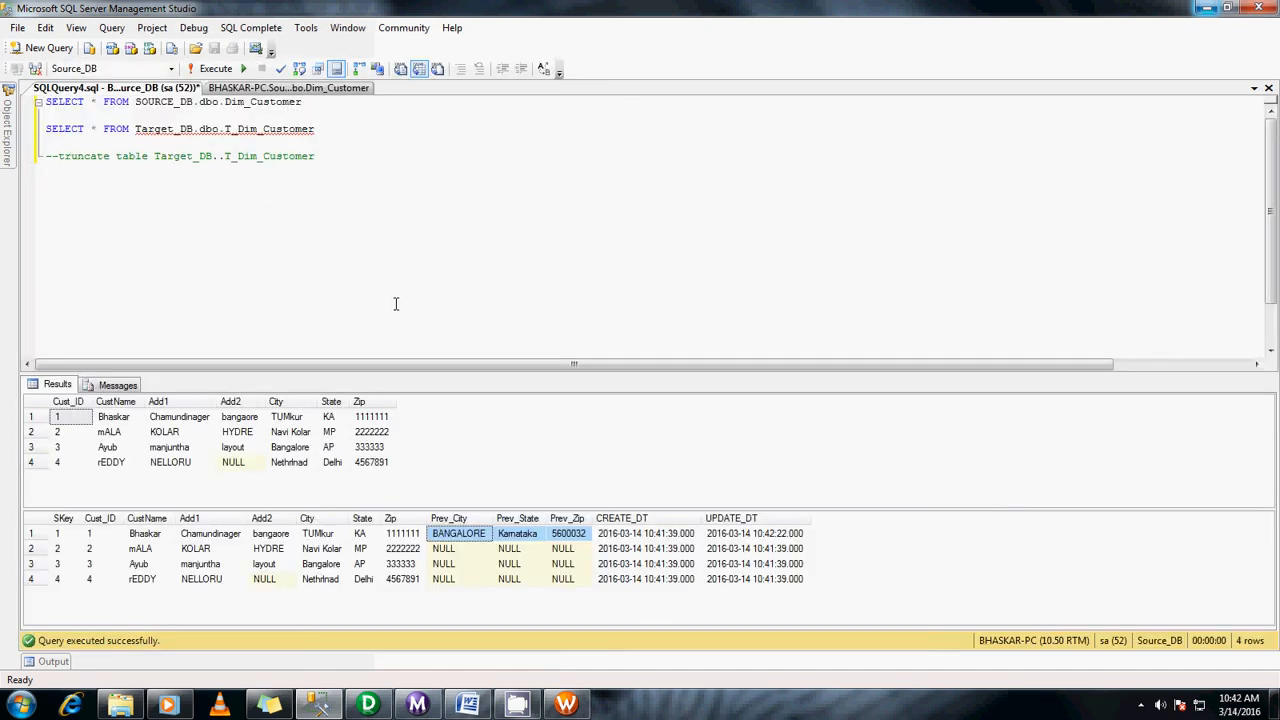
key("F5")
left_click(368, 418)
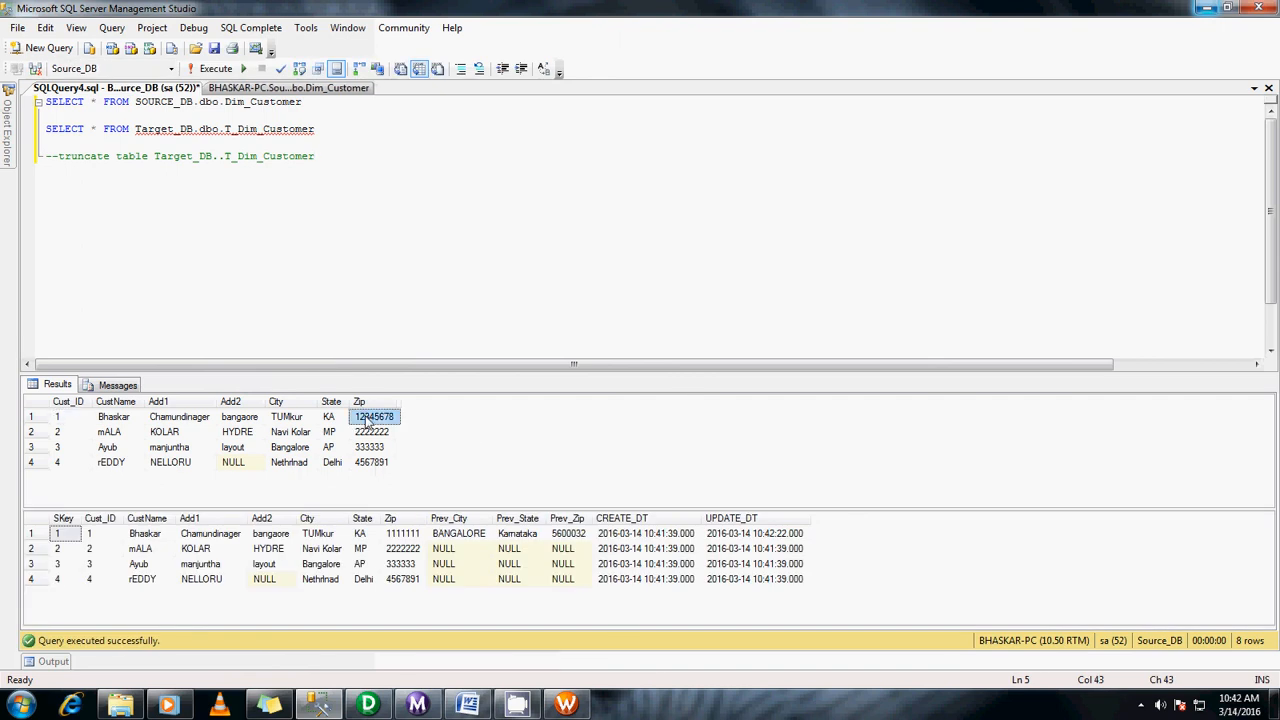
left_click(561, 537)
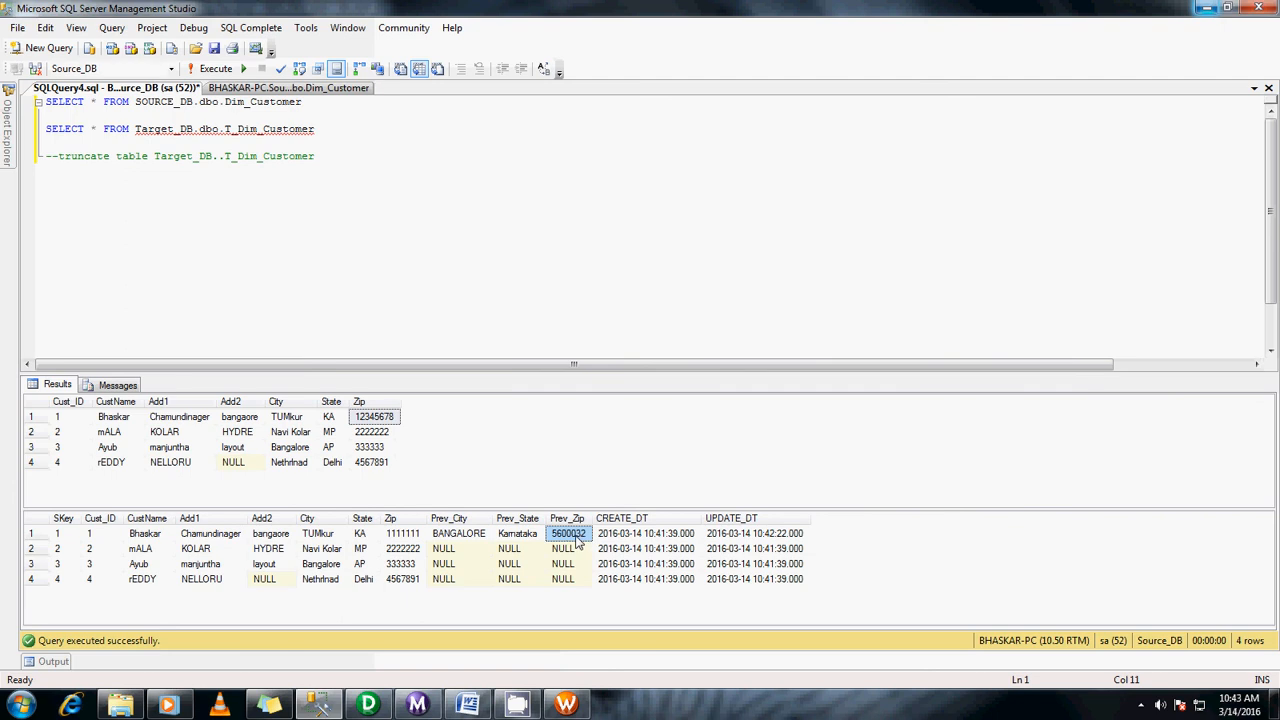
left_click(405, 534)
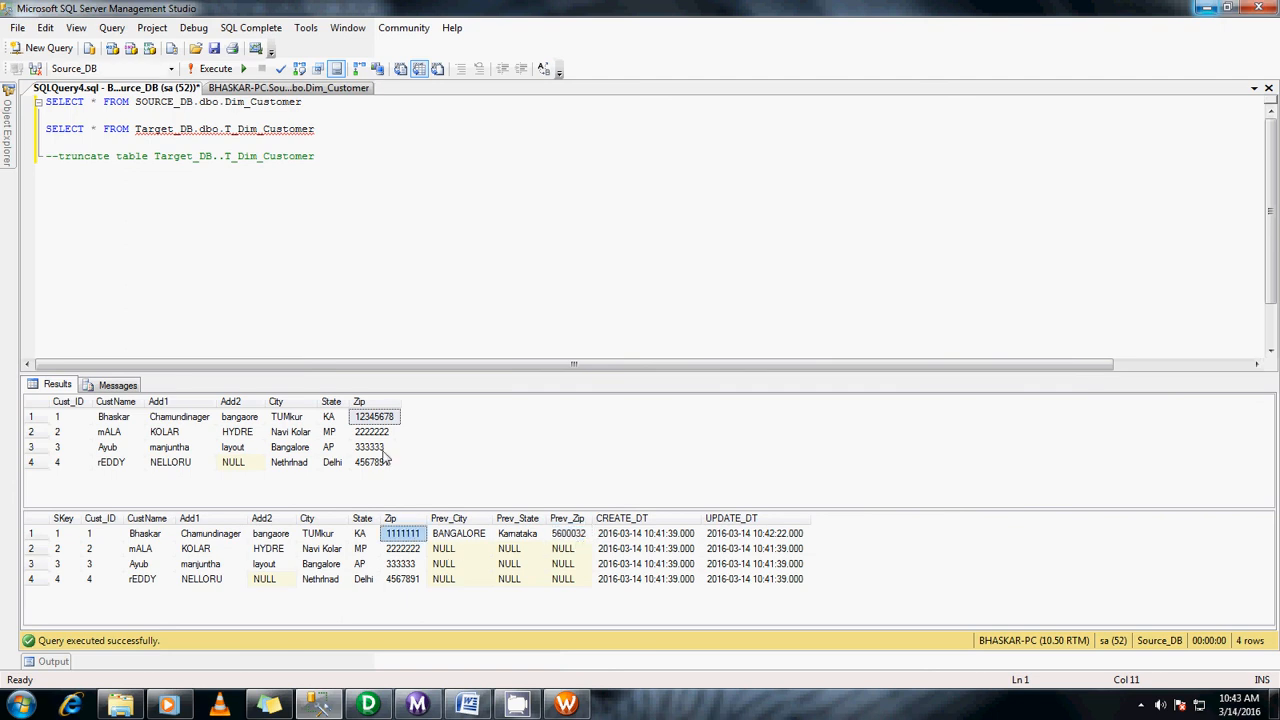
left_click(383, 420)
left_click(411, 548)
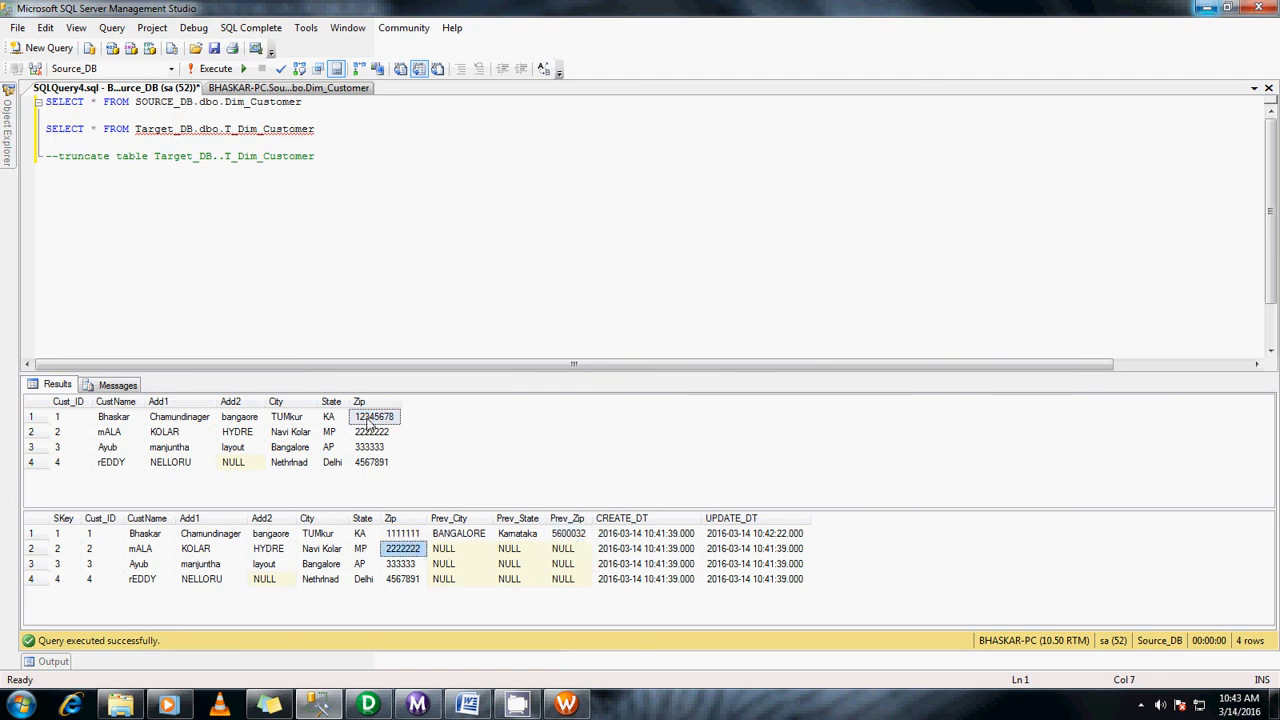
left_click(364, 402)
left_click(405, 535)
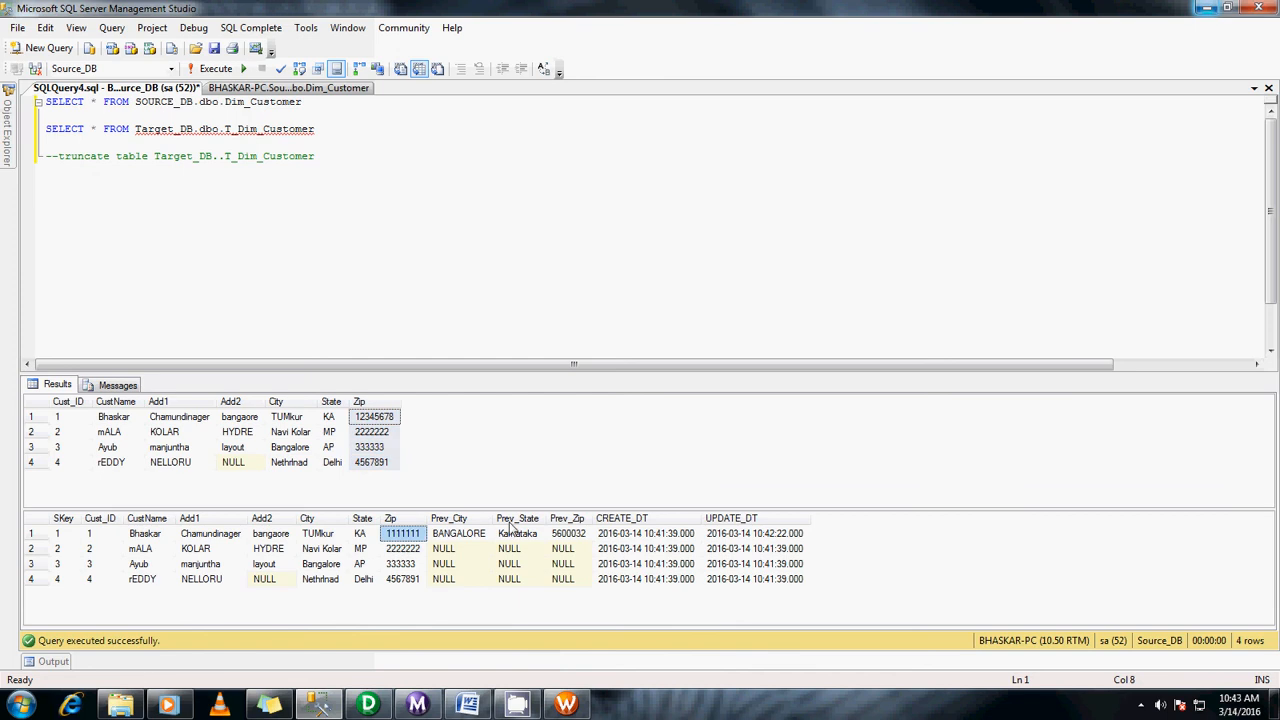
left_click(566, 535)
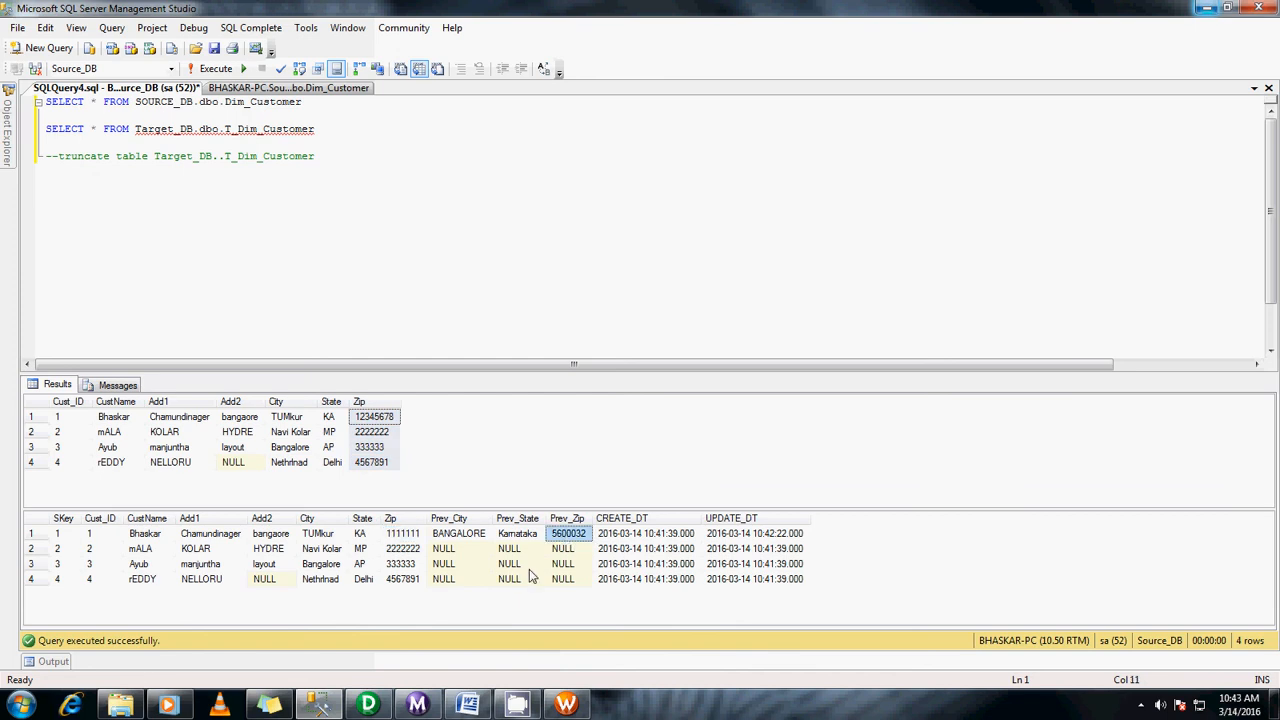
Step: Switch to Workflow Monitor and restart the latest s_m_SCD_Type3 task to load the changed Zip
left_click(417, 705)
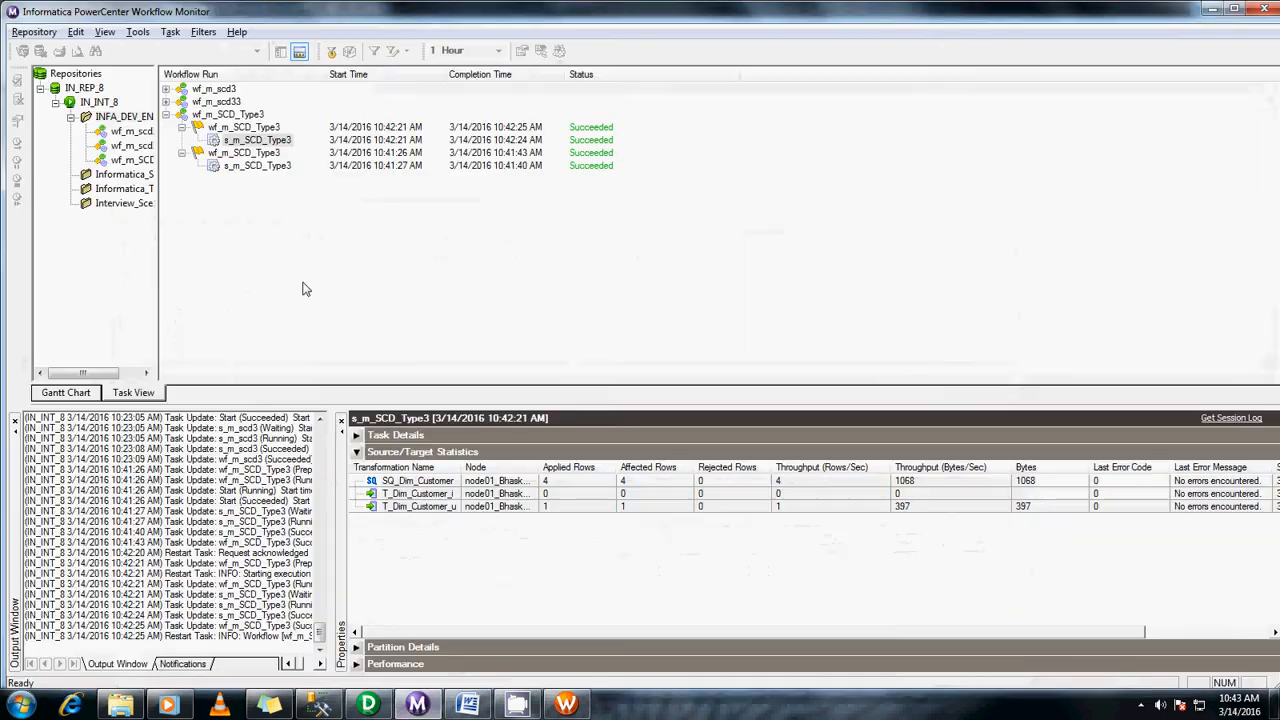
right_click(241, 140)
left_click(276, 165)
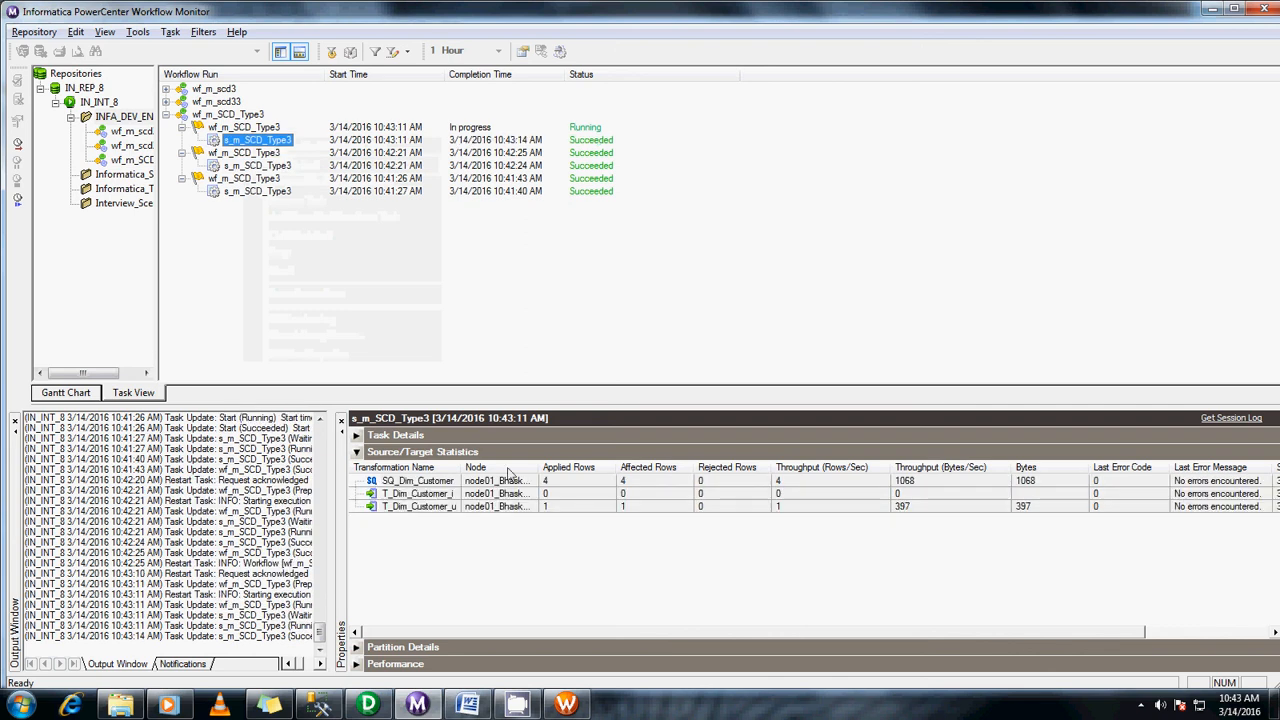
Step: Go back to SQL Server Management Studio, rerun the queries and check Prev_Zip in the first T_Dim_Customer row
left_click(1212, 9)
left_click(557, 213)
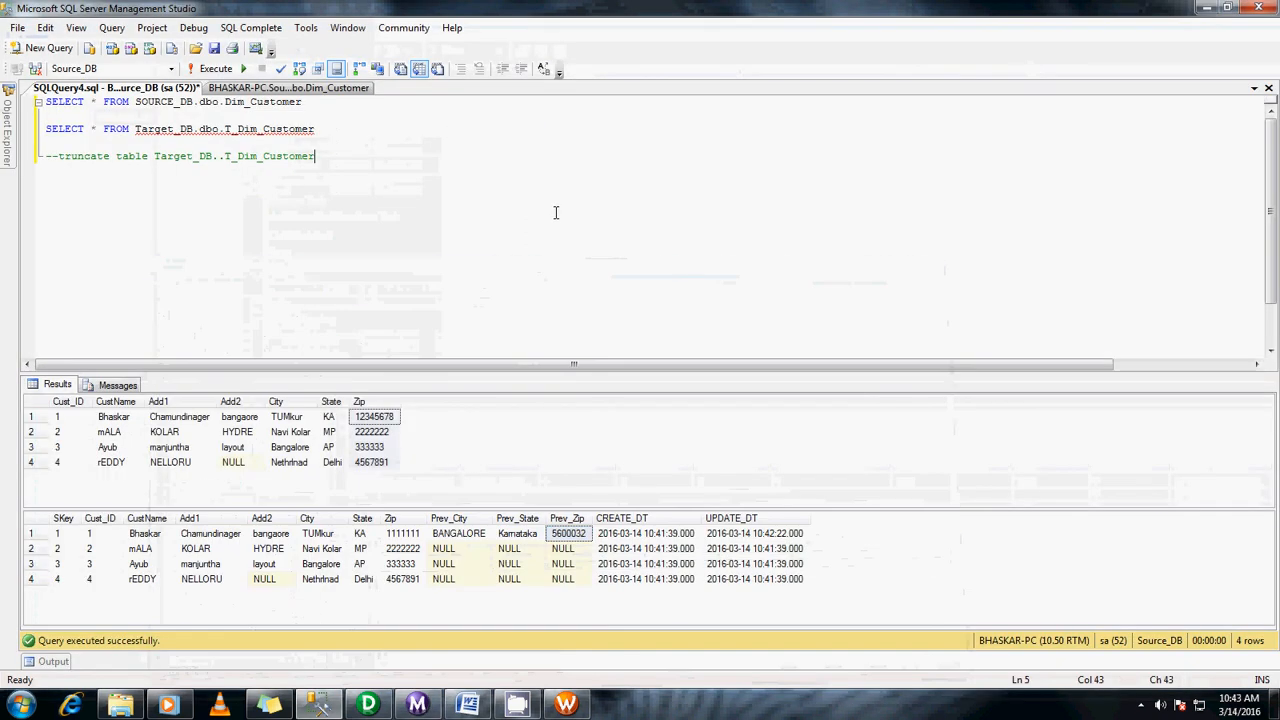
key("F5")
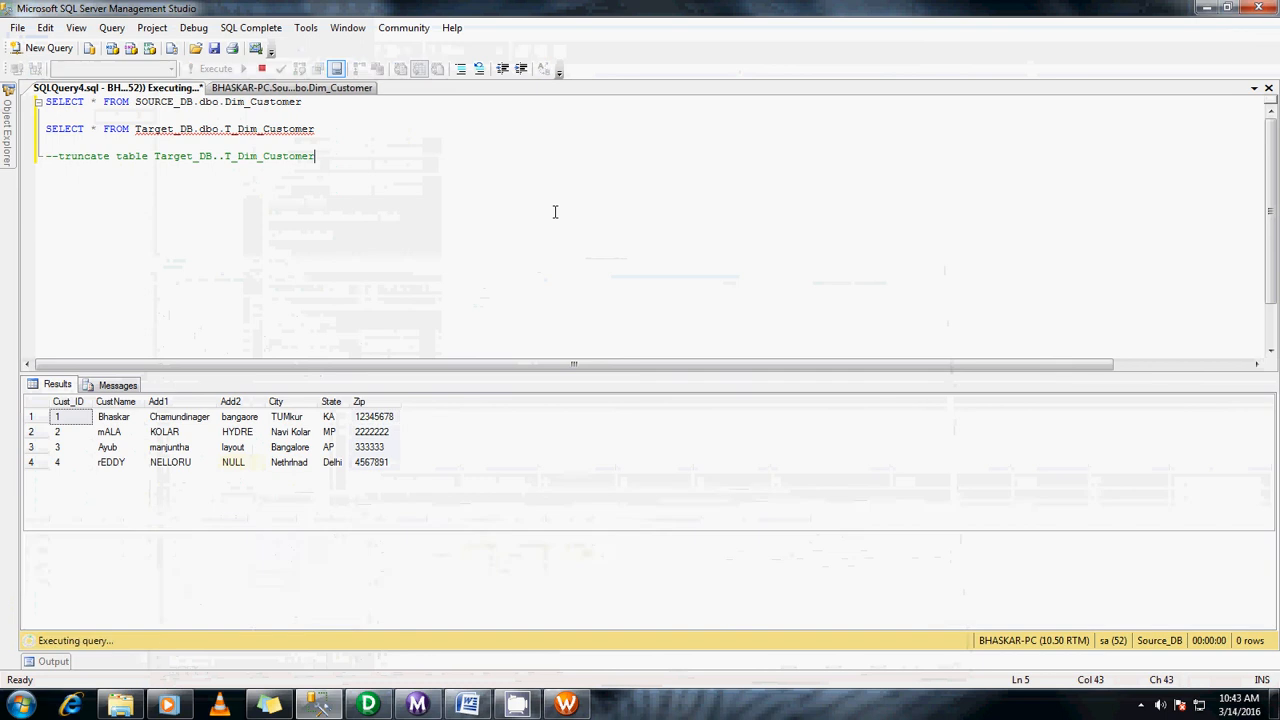
left_click(556, 518)
left_click(558, 535)
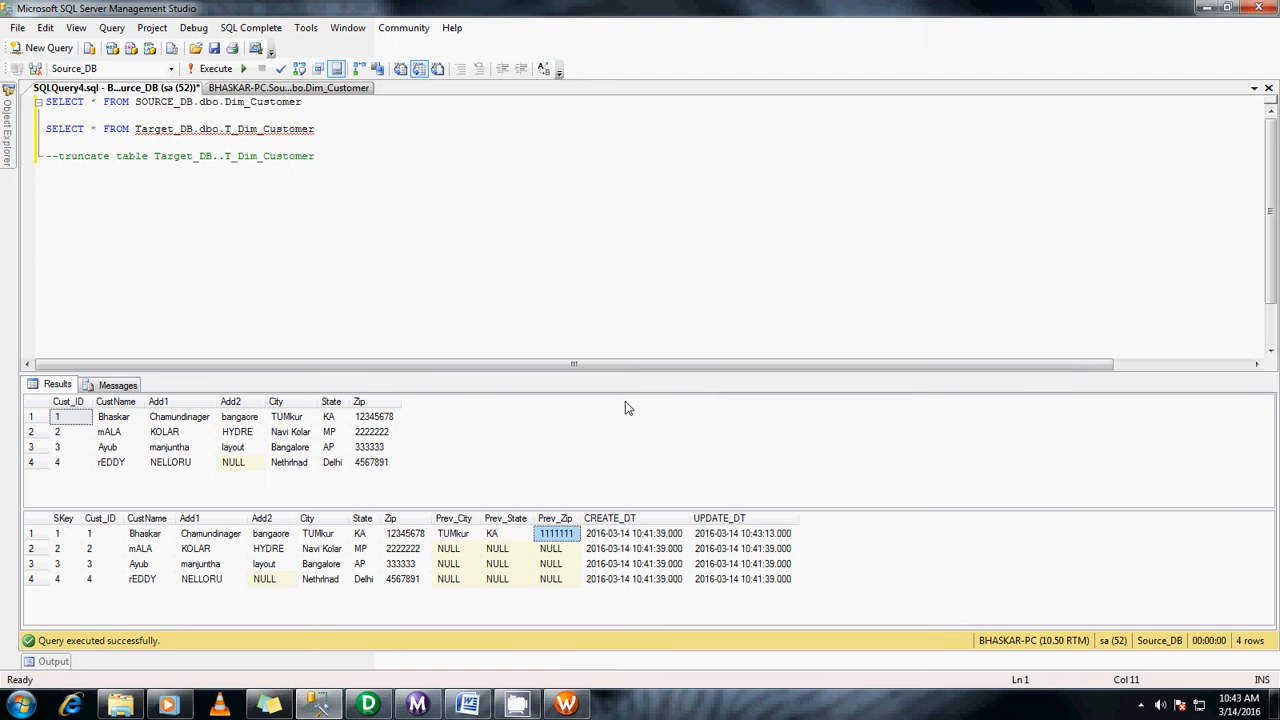
left_click(716, 276)
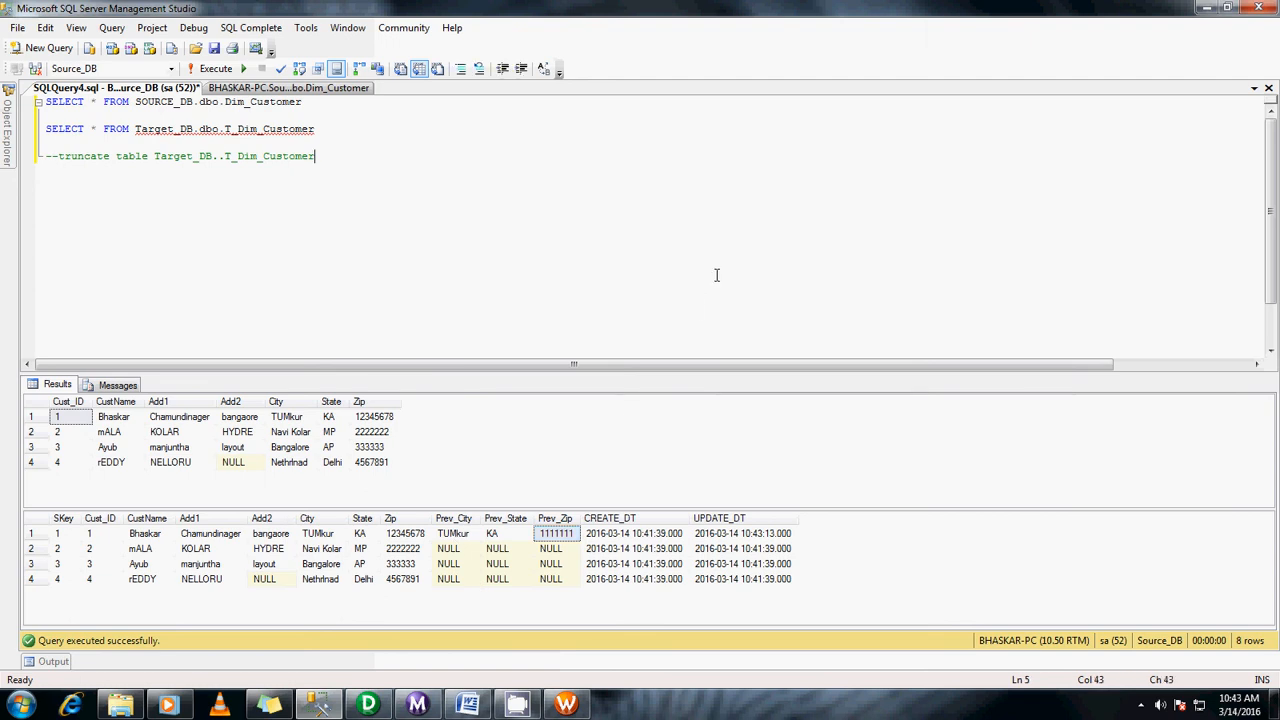